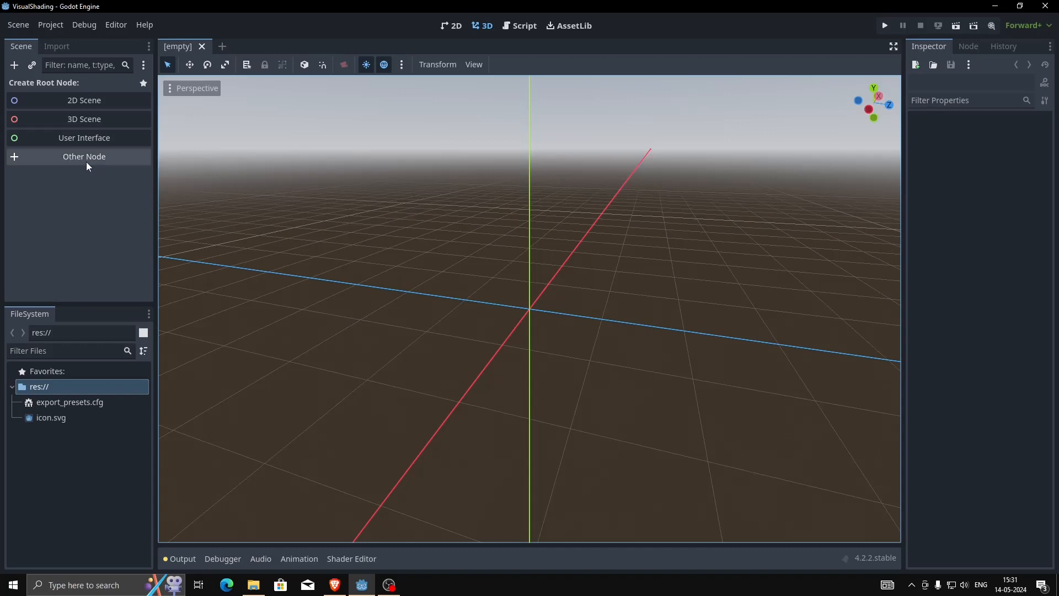
- Create a 3D scene root node and rename it Root
left_click(82, 120)
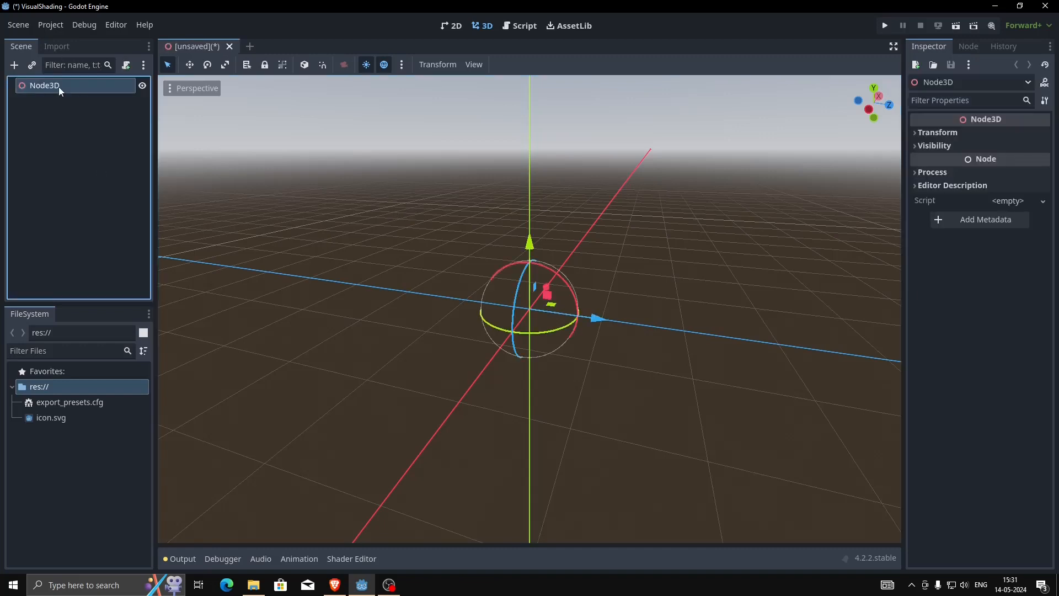
double_click(59, 87)
key("ctrl+a")
key("BackSpace")
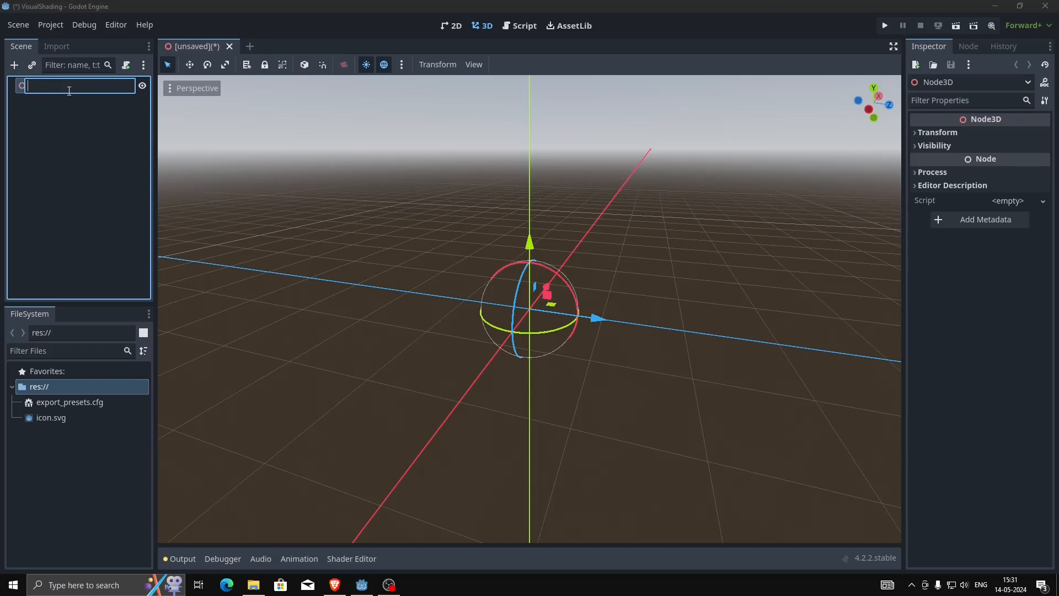
type("Root")
key("Return")
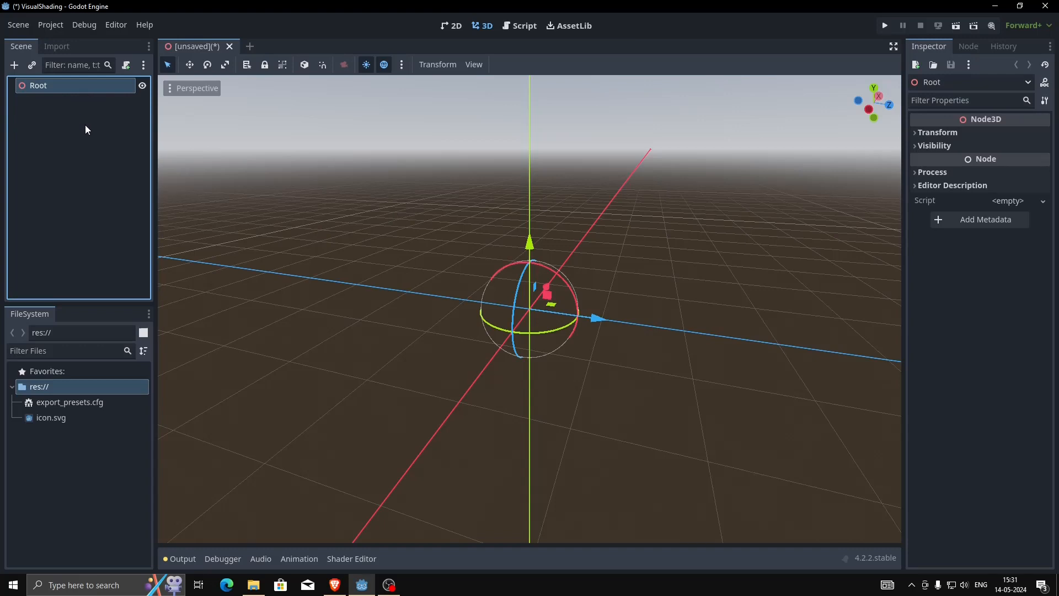
- Save the scene as Main.tscn in a new Scenes folder and expand that folder in the project files
key("ctrl+s")
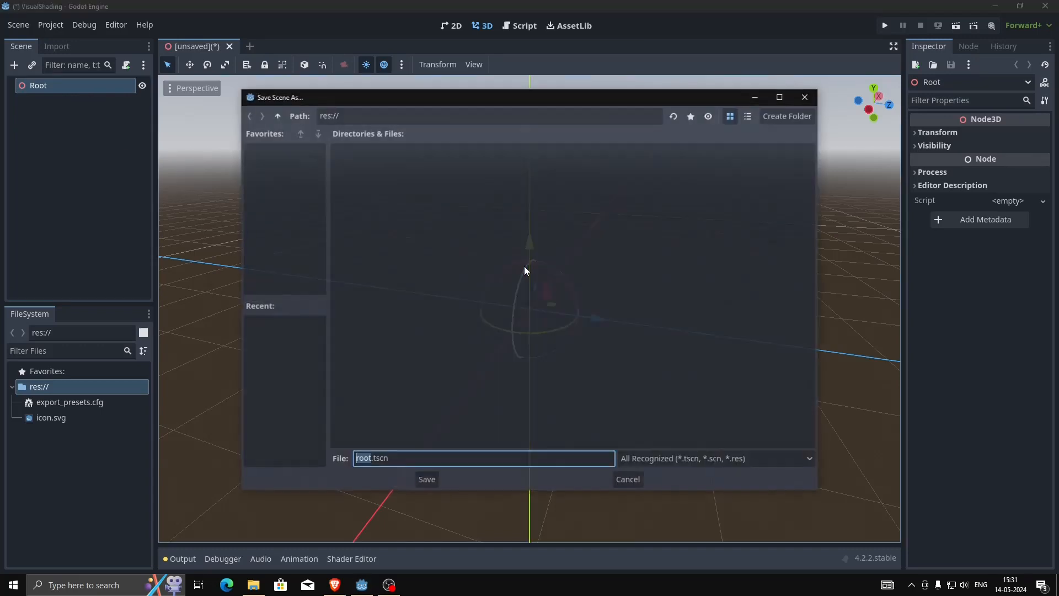
left_click(772, 114)
type("Scenes")
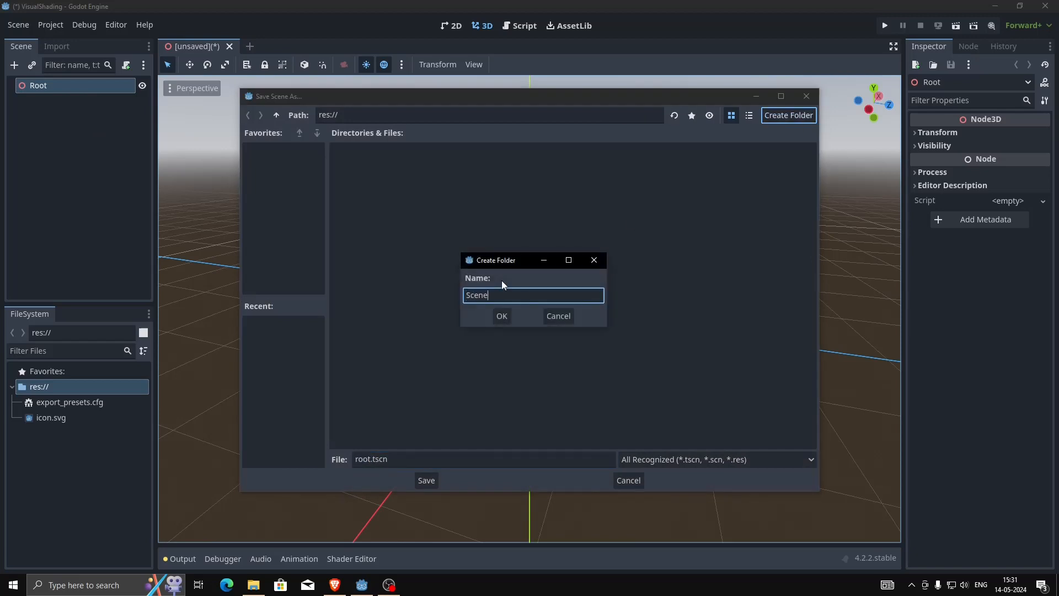
key("Return")
left_click(368, 466)
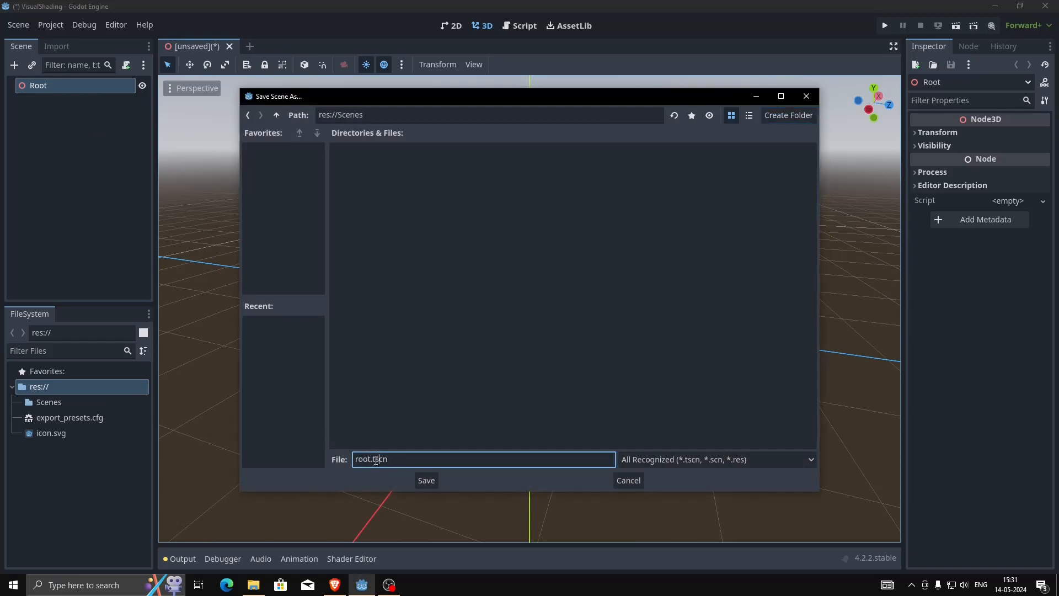
key("BackSpace")
key("BackSpace")
key("BackSpace")
key("BackSpace")
type("Main")
key("Return")
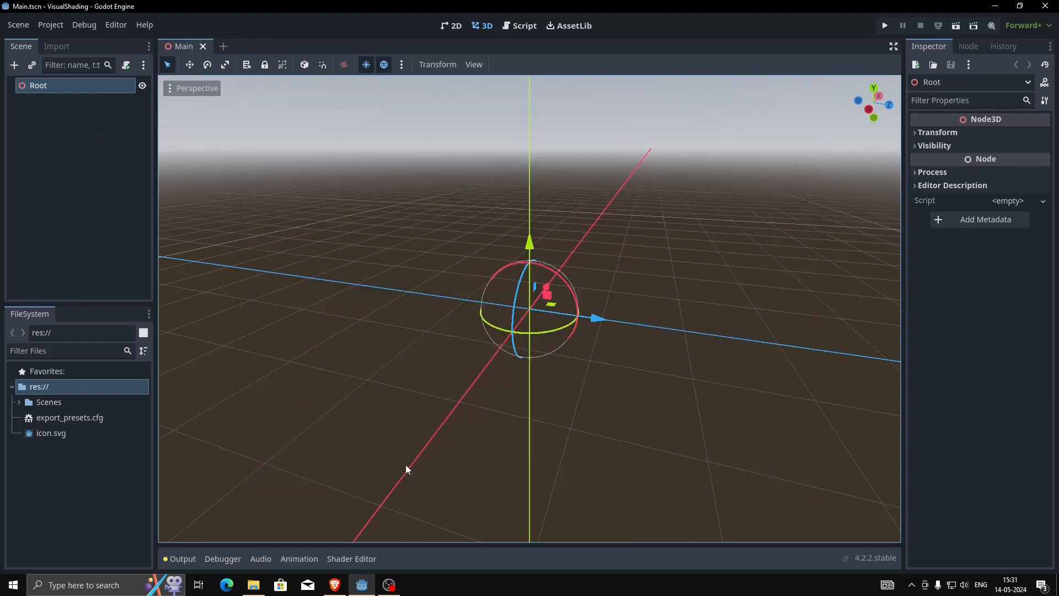
left_click(19, 402)
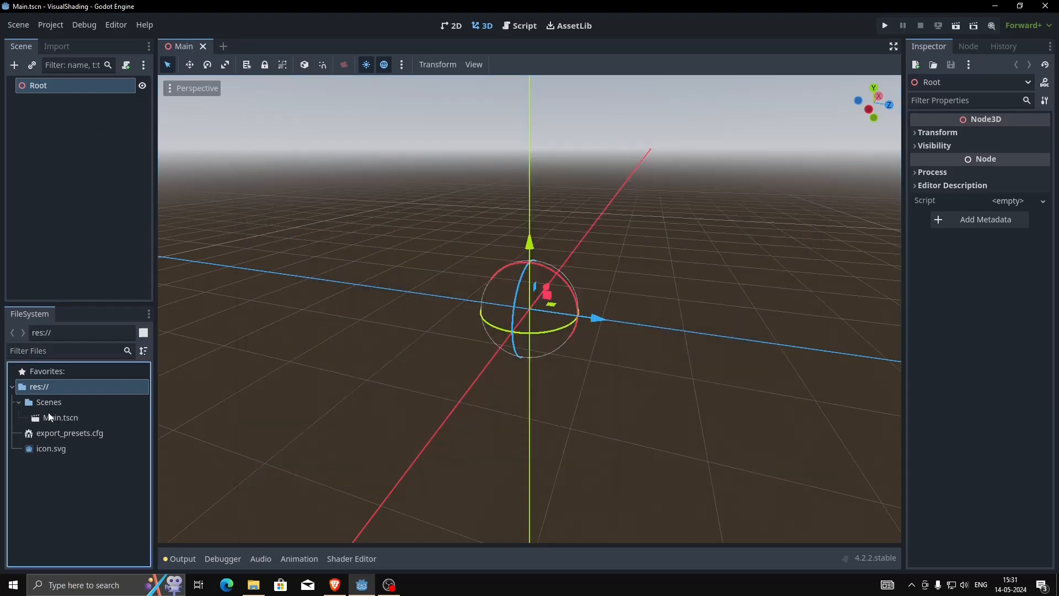
- Add a CSGMesh3D node as a child of Root
right_click(76, 87)
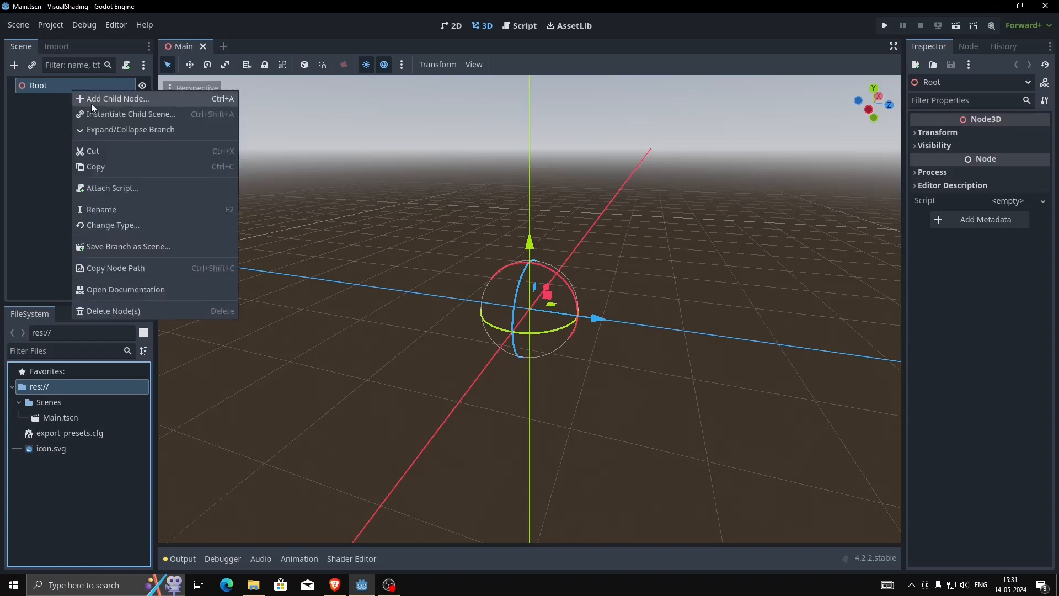
left_click(91, 103)
type("csg")
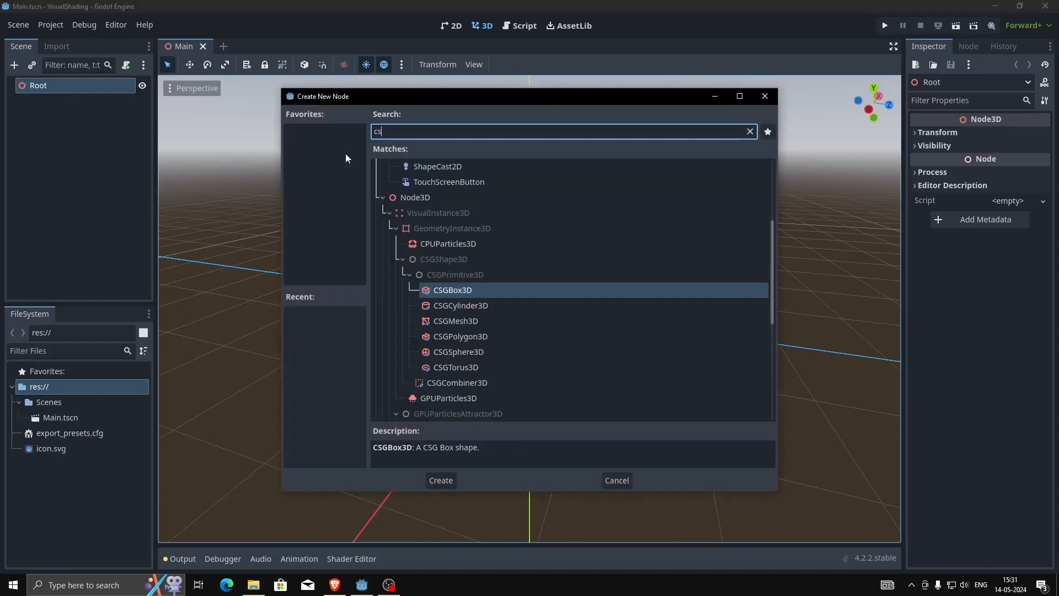
scroll(509, 354, "down", 2)
scroll(509, 353, "up", 2)
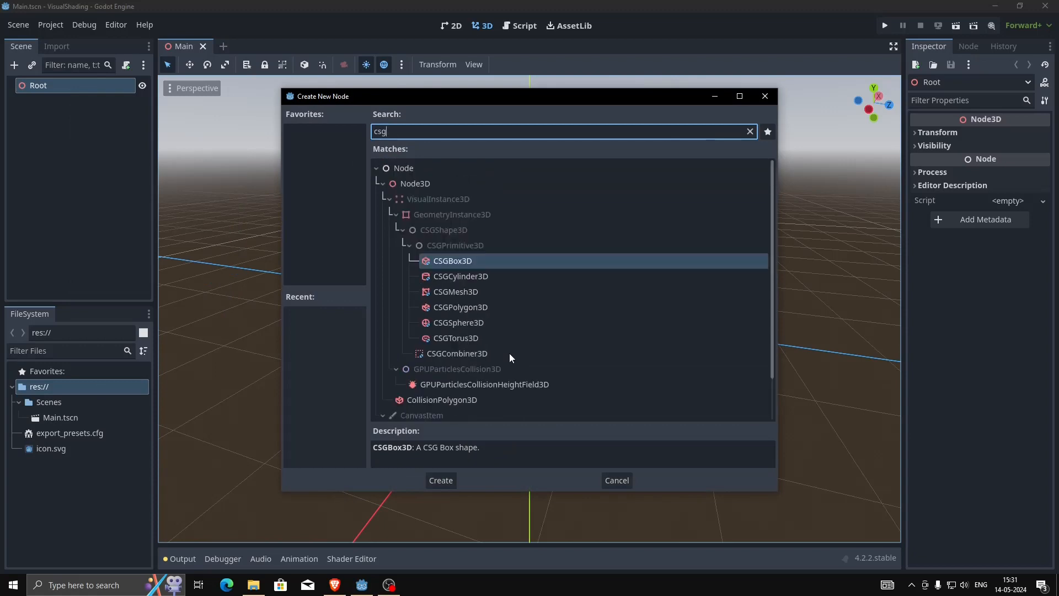
left_click(480, 293)
double_click(478, 294)
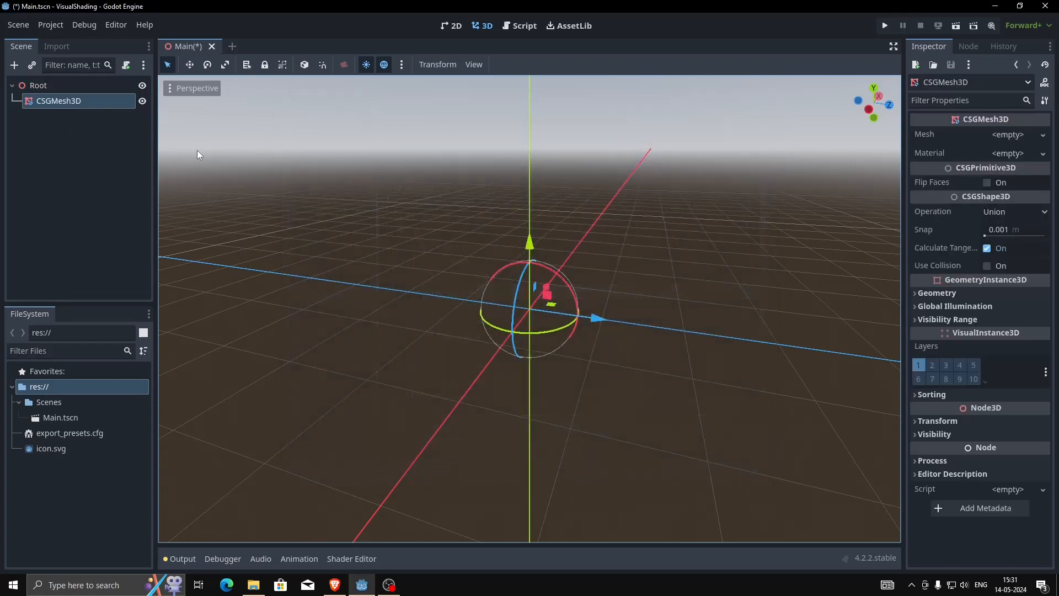
- Assign a new SphereMesh to the CSGMesh3D node's mesh property
left_click(1020, 136)
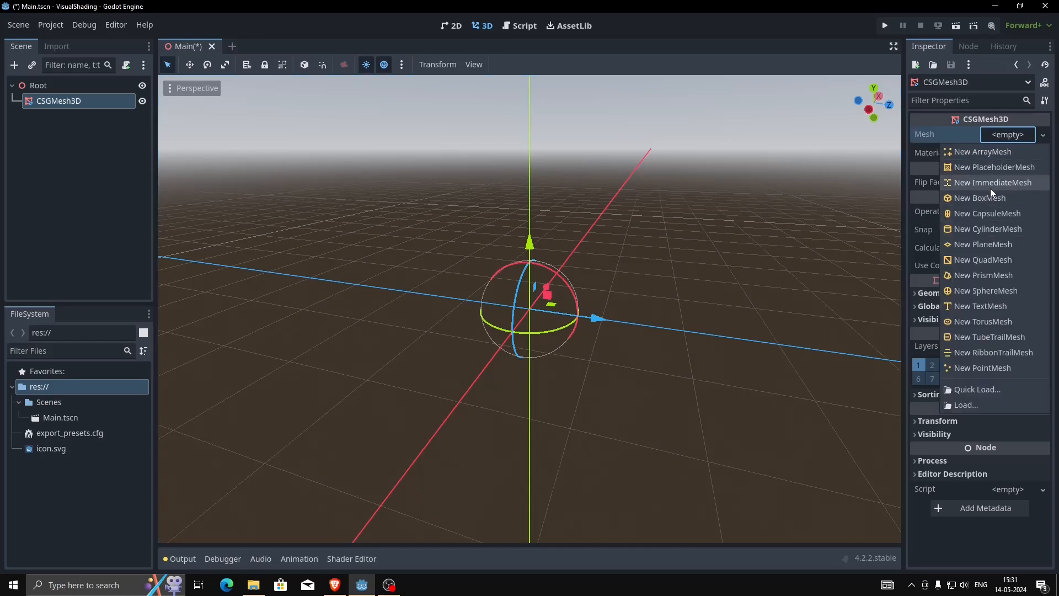
left_click(983, 292)
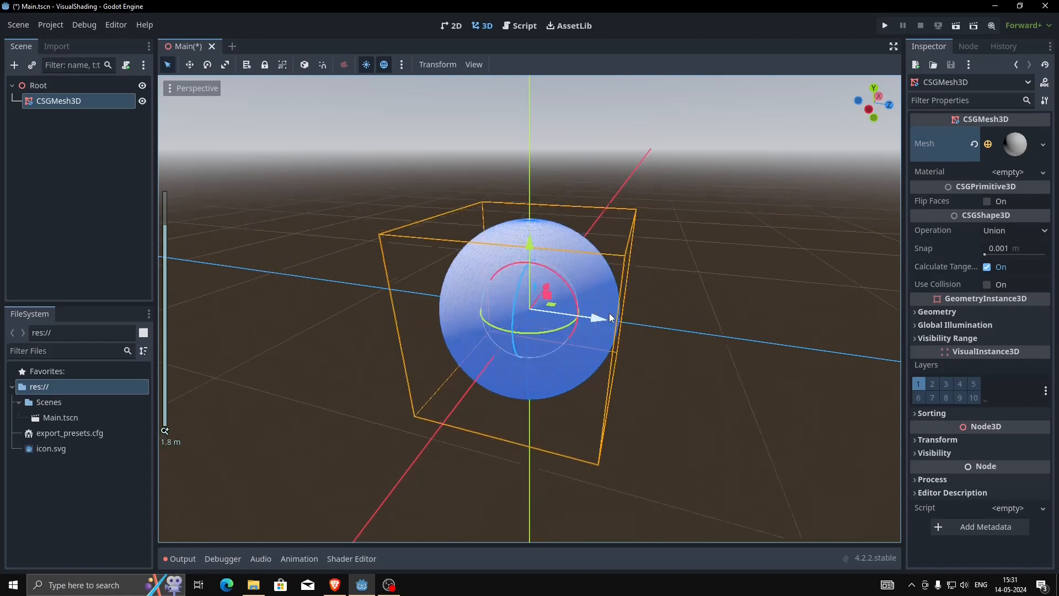
scroll(608, 318, "up", 5)
left_click(766, 265)
middle_click_drag(766, 265, 600, 281)
left_click(600, 281)
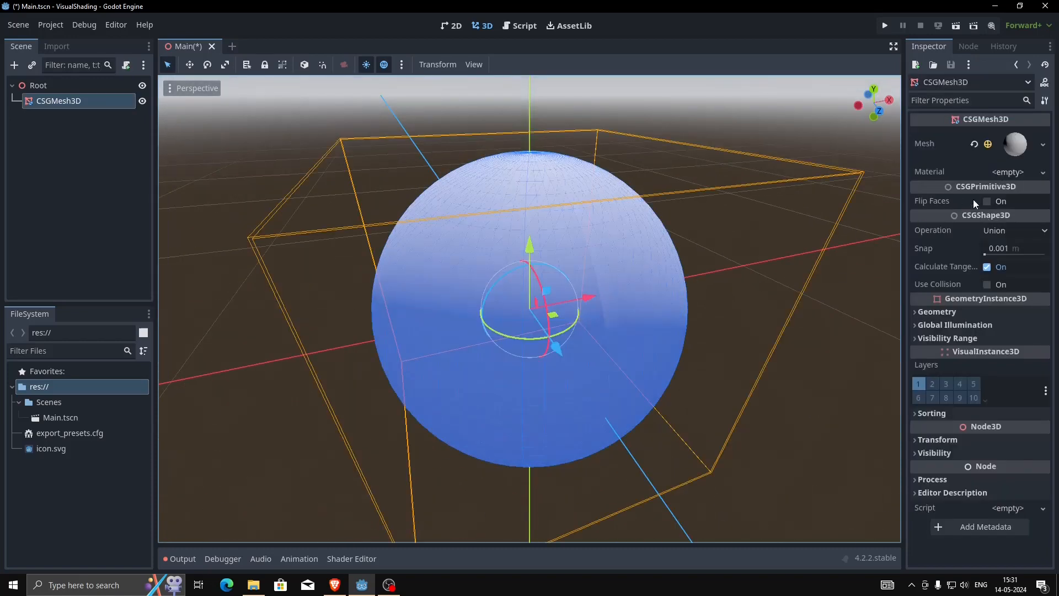
- Assign a new StandardMaterial3D to the sphere and expand its properties
left_click(1002, 173)
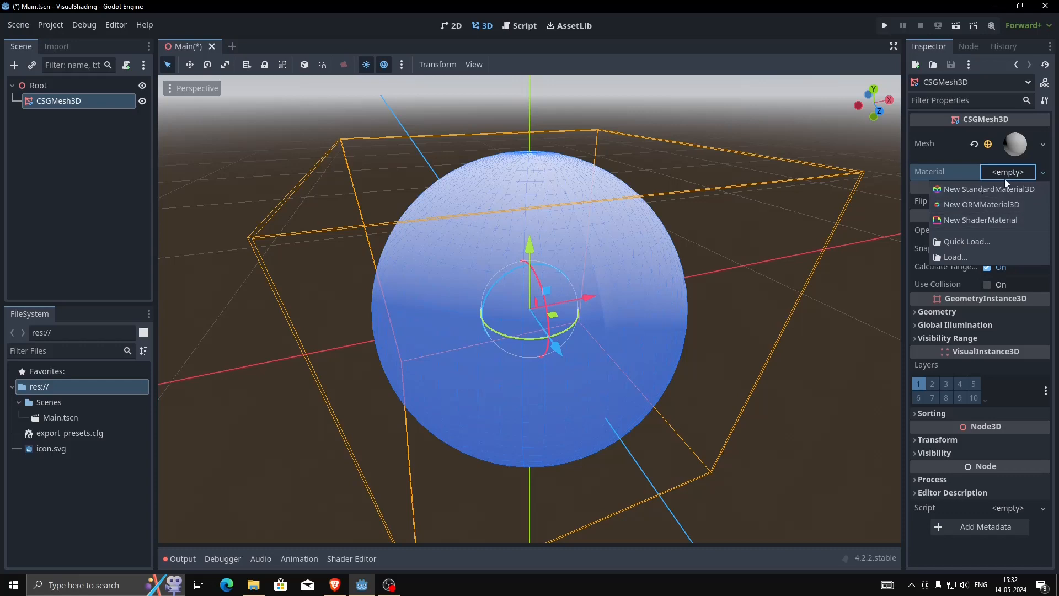
left_click(1005, 174)
left_click(1005, 174)
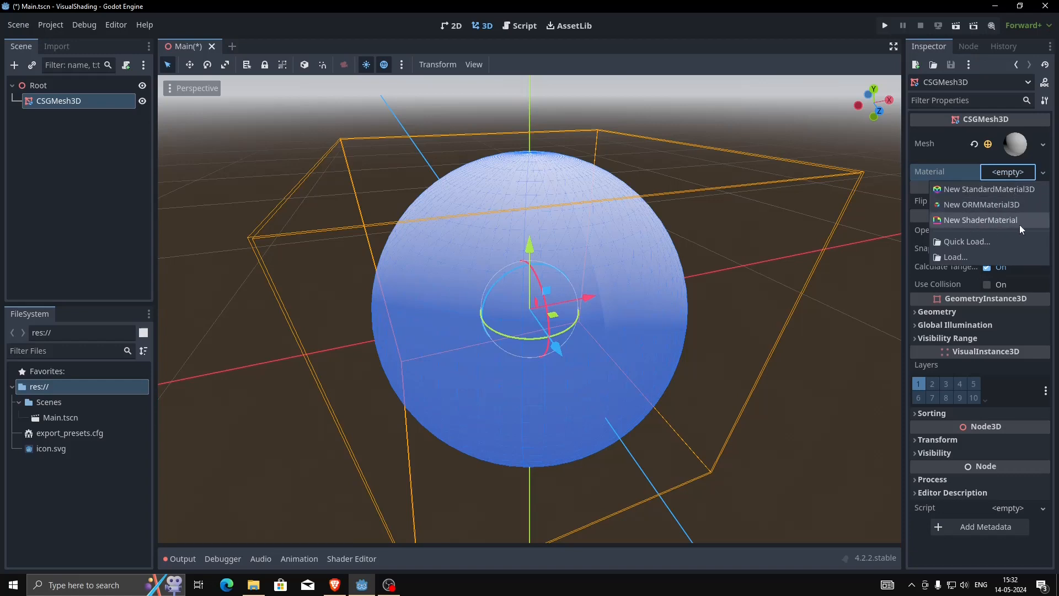
left_click(997, 193)
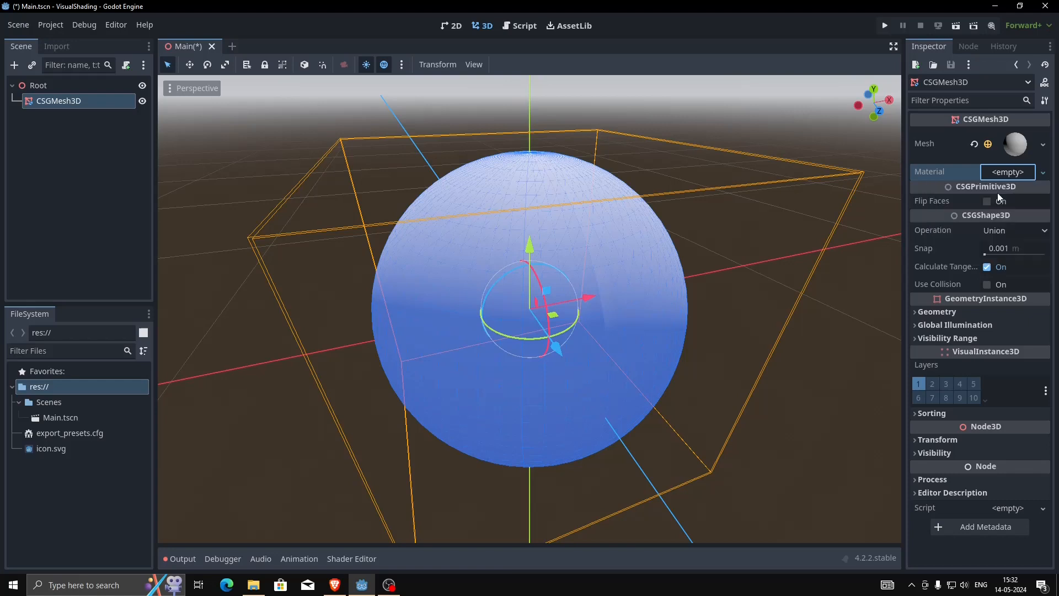
left_click(1010, 183)
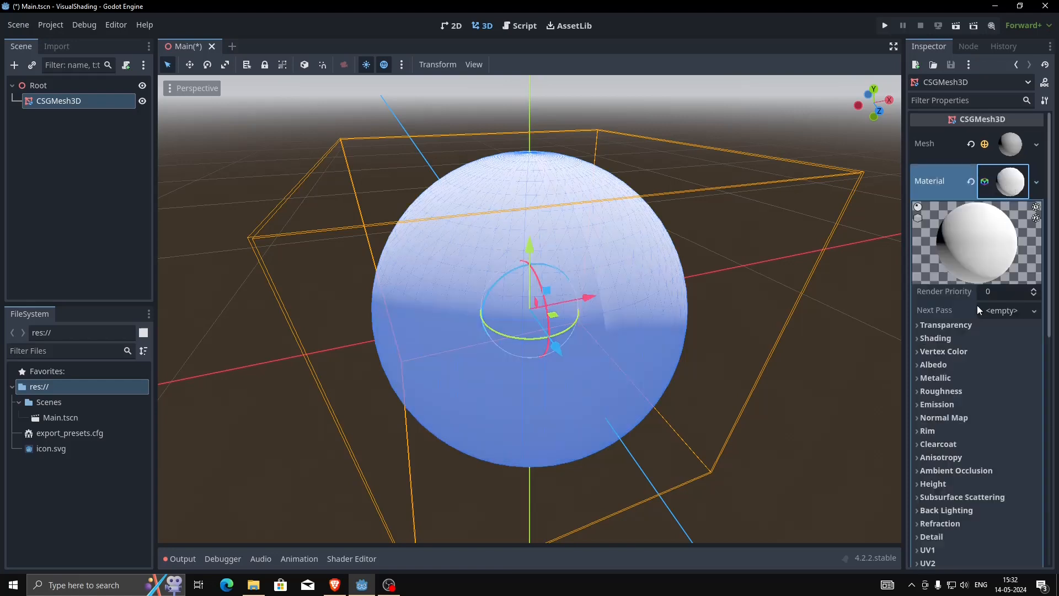
- Examine the standard material's property groups, including Transparency and Vertex Color
scroll(964, 336, "down", 5)
scroll(965, 336, "up", 3)
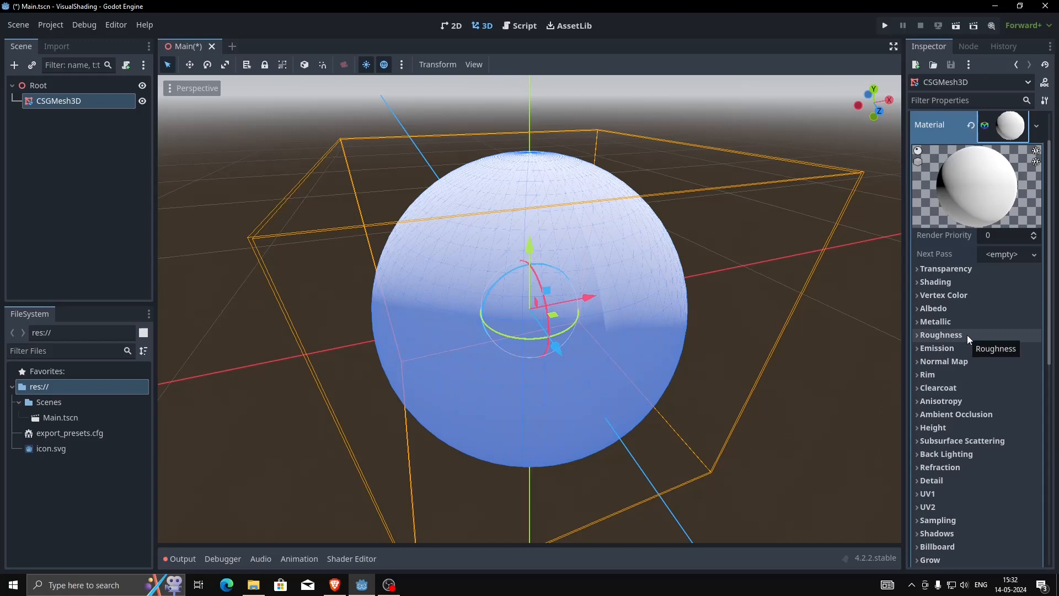
scroll(986, 283, "down", 2)
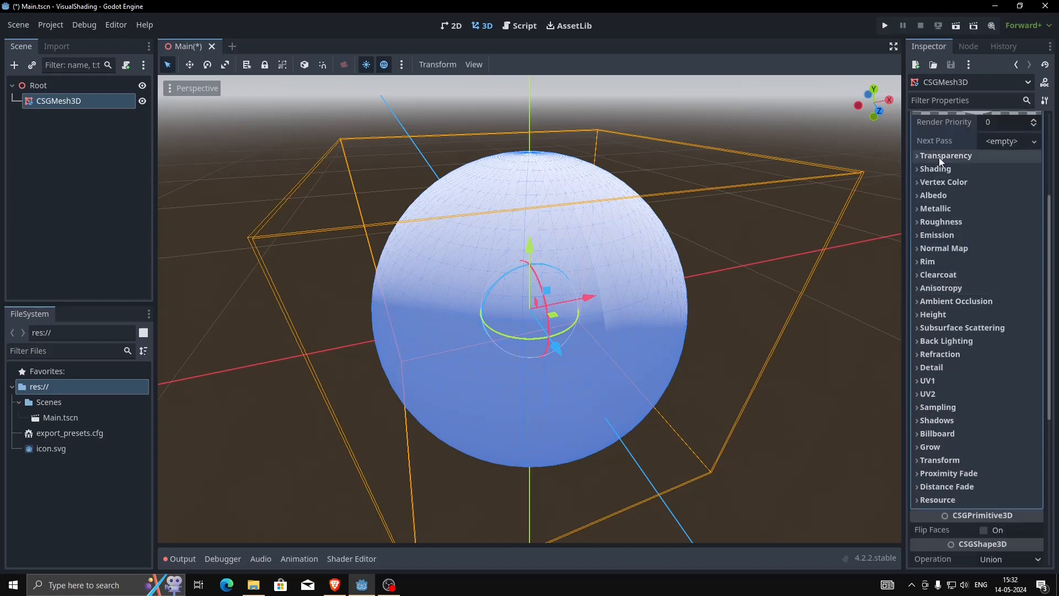
left_click(920, 156)
left_click(919, 156)
left_click(914, 185)
left_click(914, 185)
left_click(916, 182)
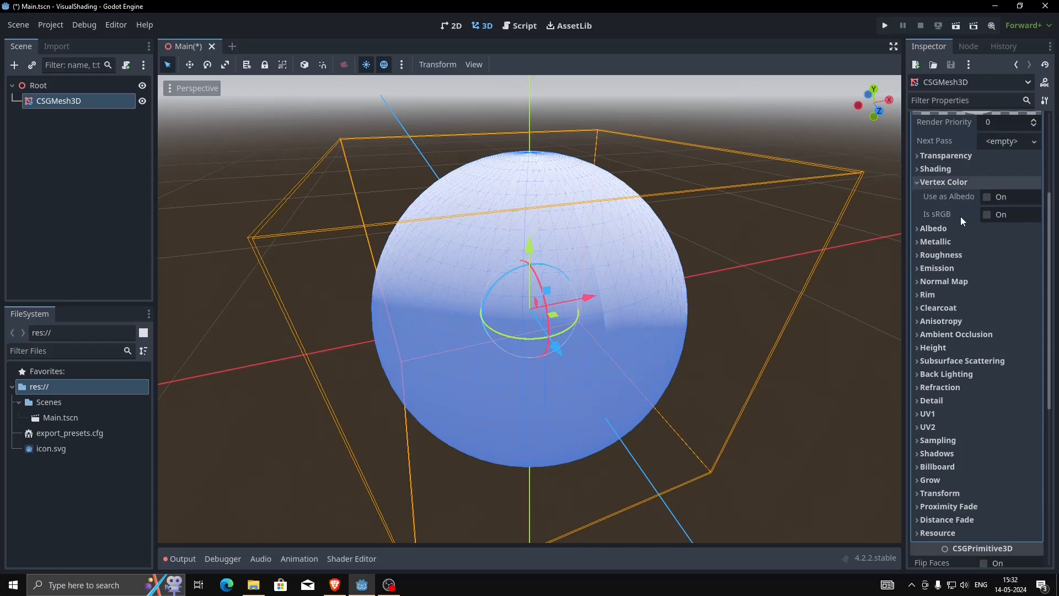
- Set the standard material's albedo color to a dark green and view the sphere deselected
left_click(920, 228)
left_click(997, 243)
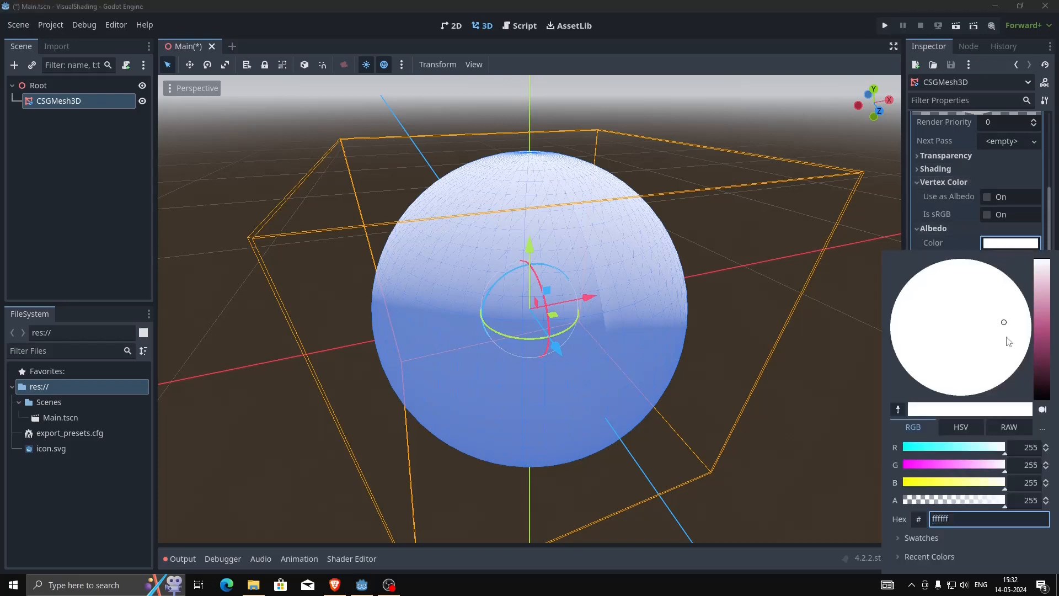
left_click_drag(1042, 291, 1040, 348)
left_click_drag(959, 326, 934, 345)
scroll(660, 272, "down", 3)
middle_click_drag(660, 272, 674, 296)
left_click(724, 247)
scroll(695, 242, "up", 4)
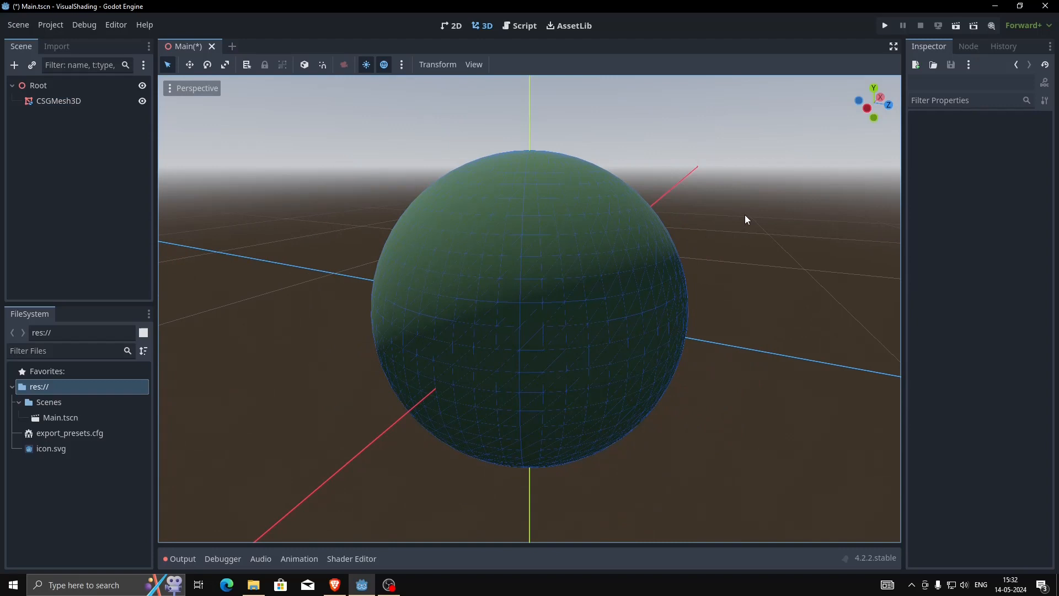
- Clear the sphere's standard material and assign a new ShaderMaterial in its place
left_click(63, 102)
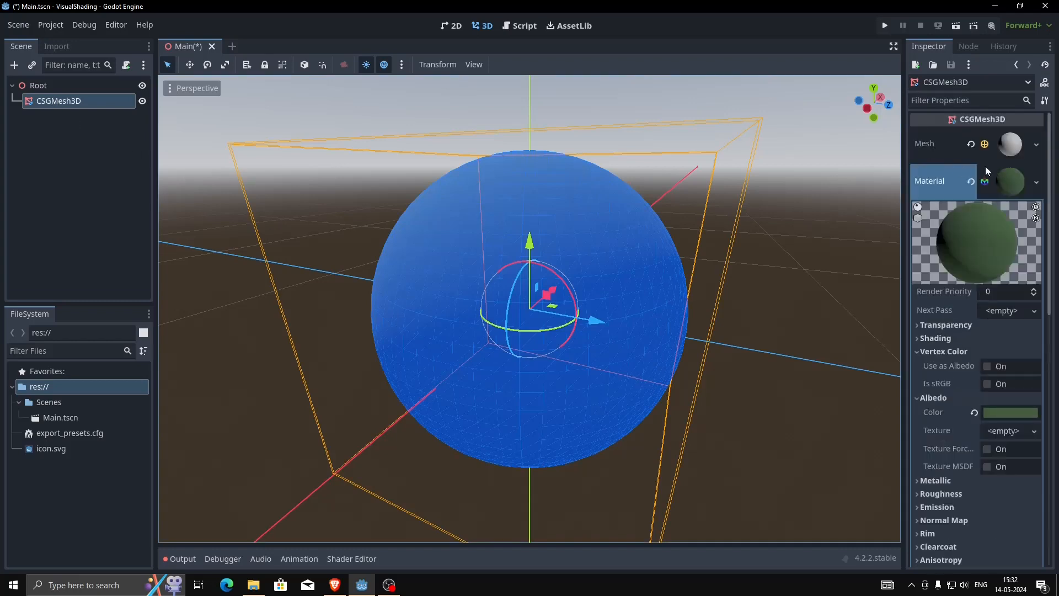
left_click(971, 182)
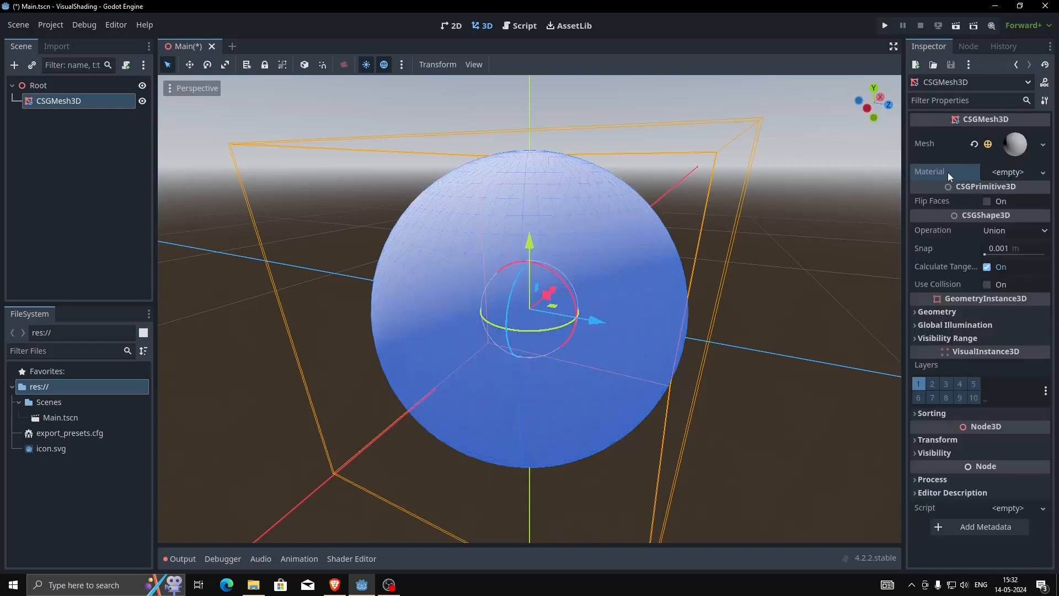
left_click(993, 174)
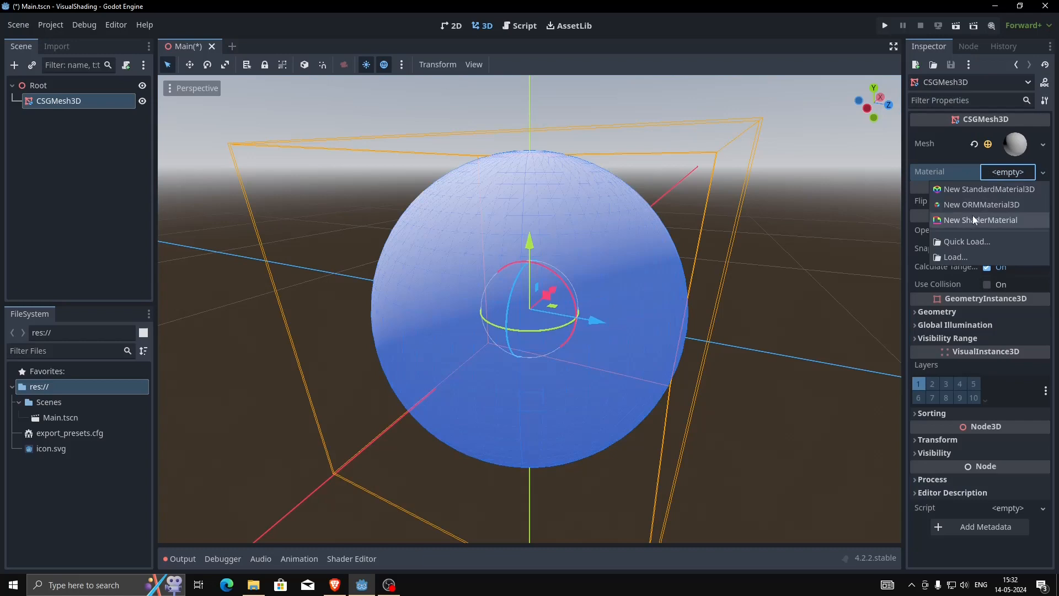
left_click(965, 221)
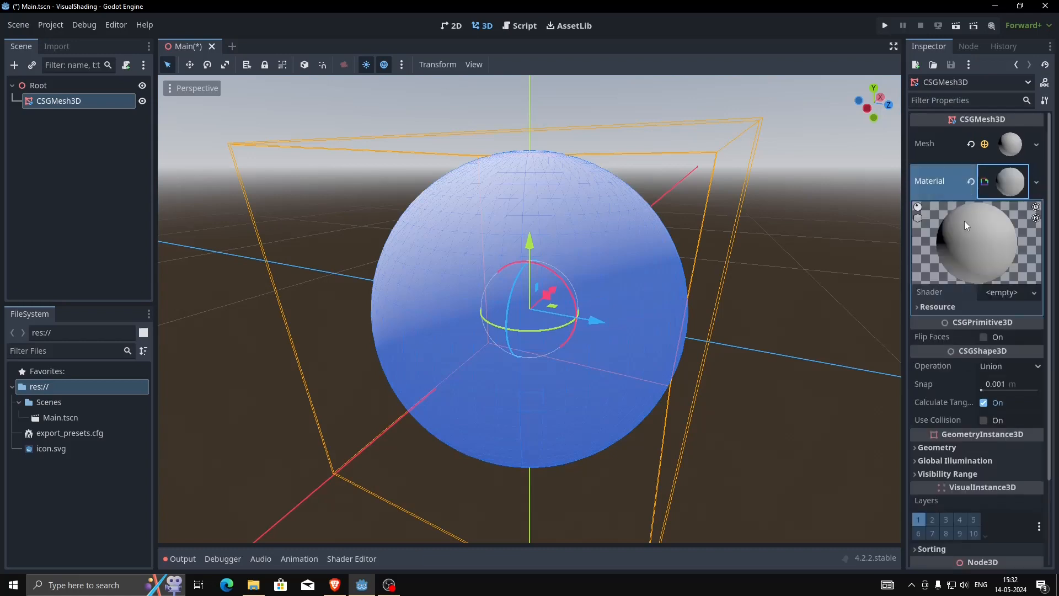
- Start a new shader for the ShaderMaterial and set its location to a new Shaders folder in the project root
left_click(1025, 295)
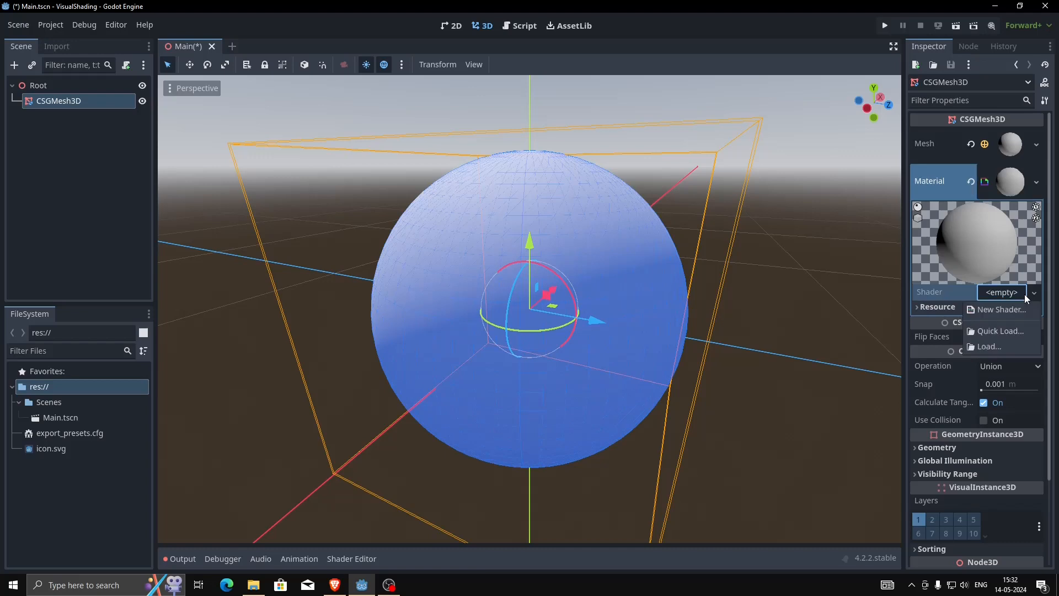
left_click(997, 309)
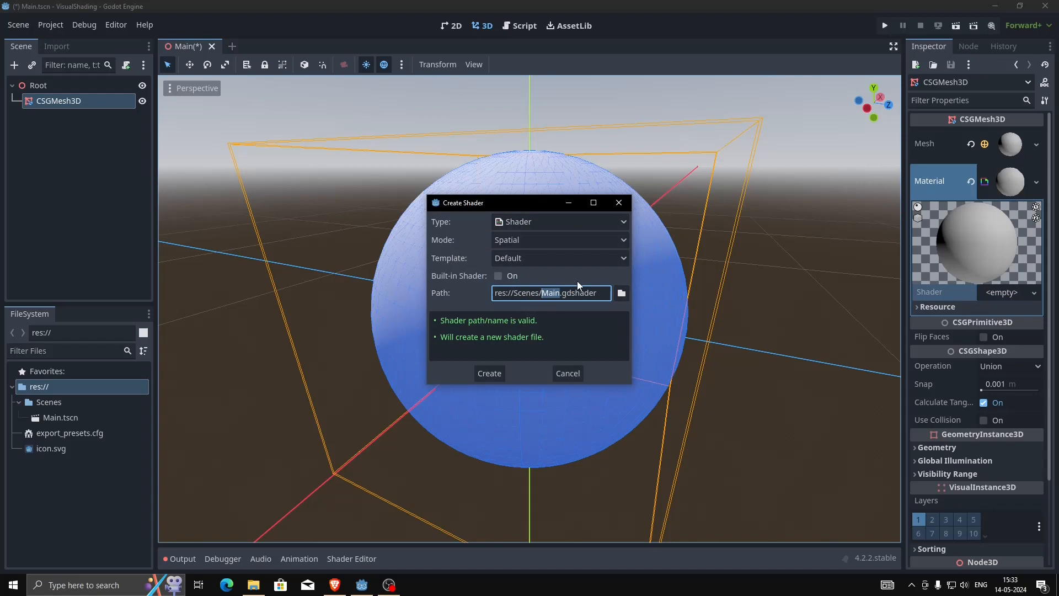
left_click(621, 294)
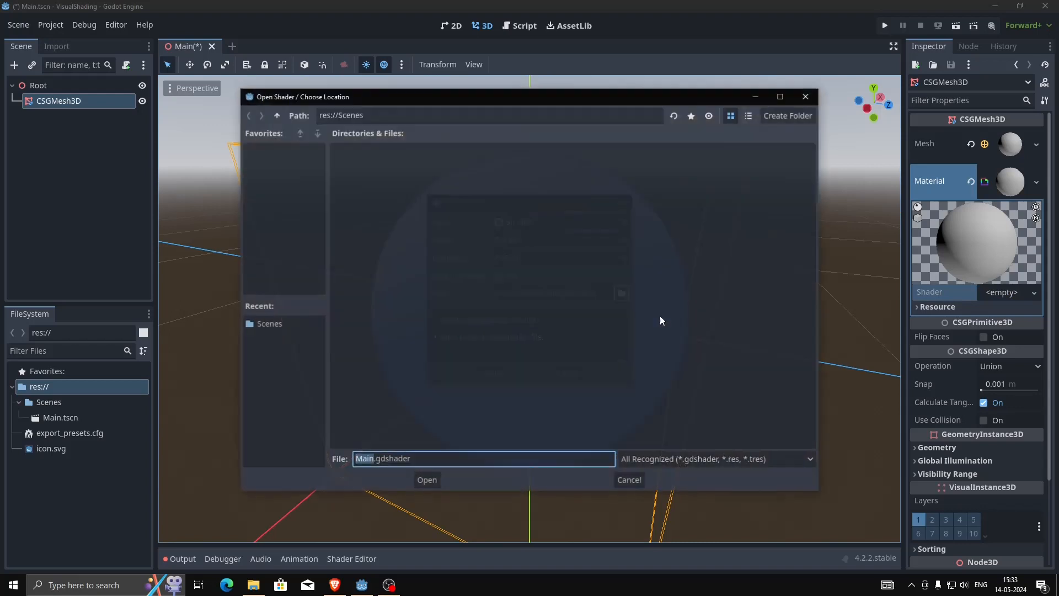
left_click(276, 116)
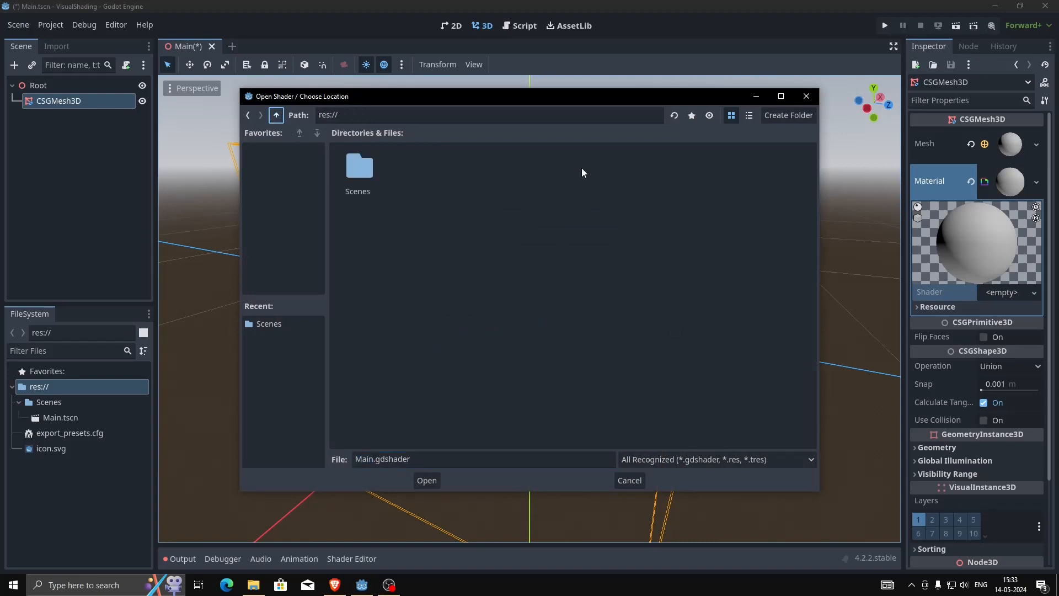
left_click(762, 119)
type("Shaders")
left_click(503, 316)
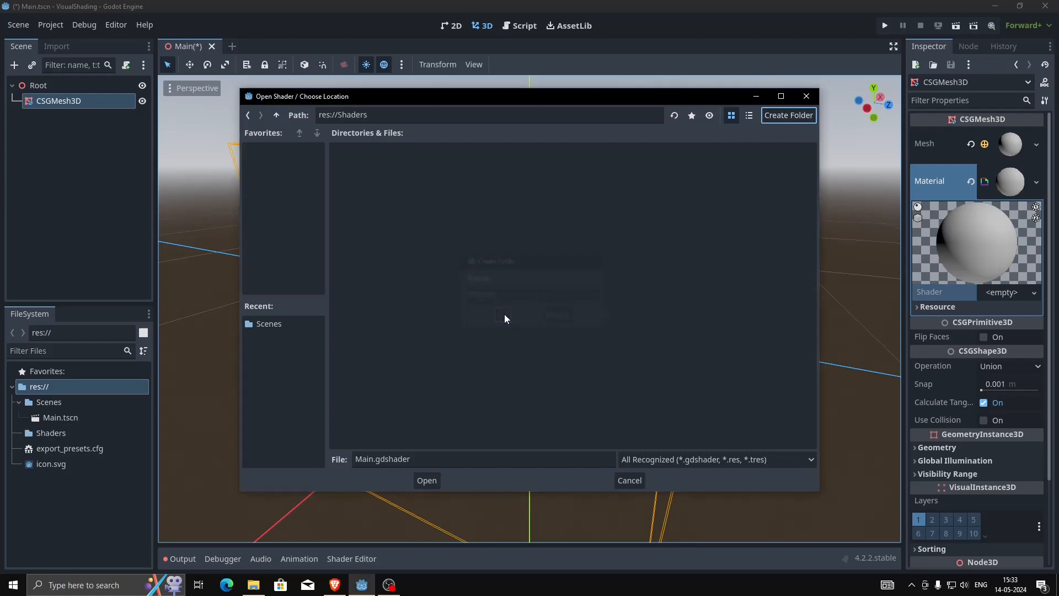
left_click(424, 474)
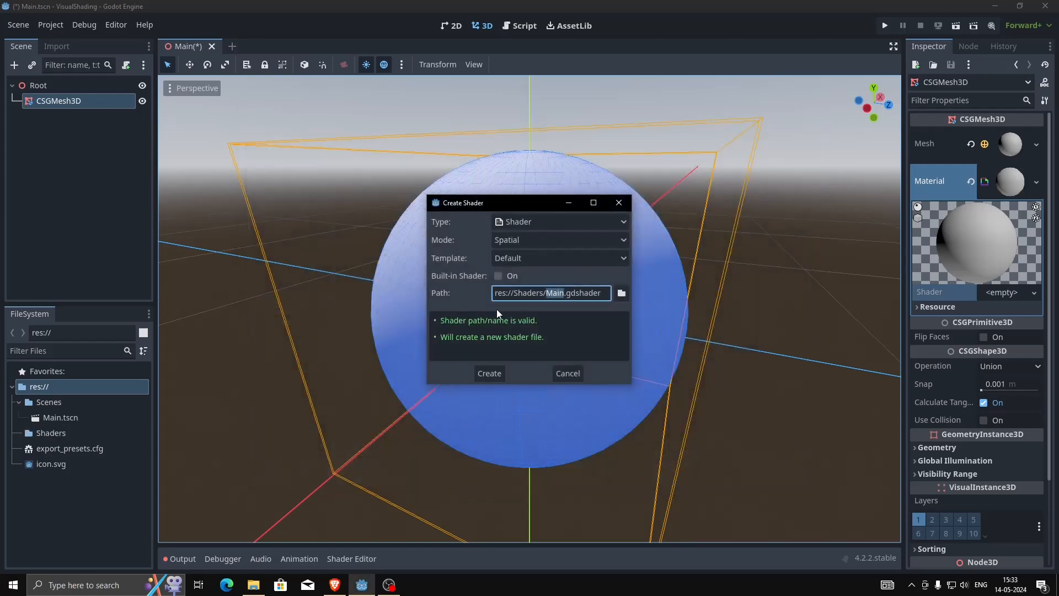
- Set the new shader's type to VisualShader and its mode to Spatial
left_click(541, 223)
left_click(533, 254)
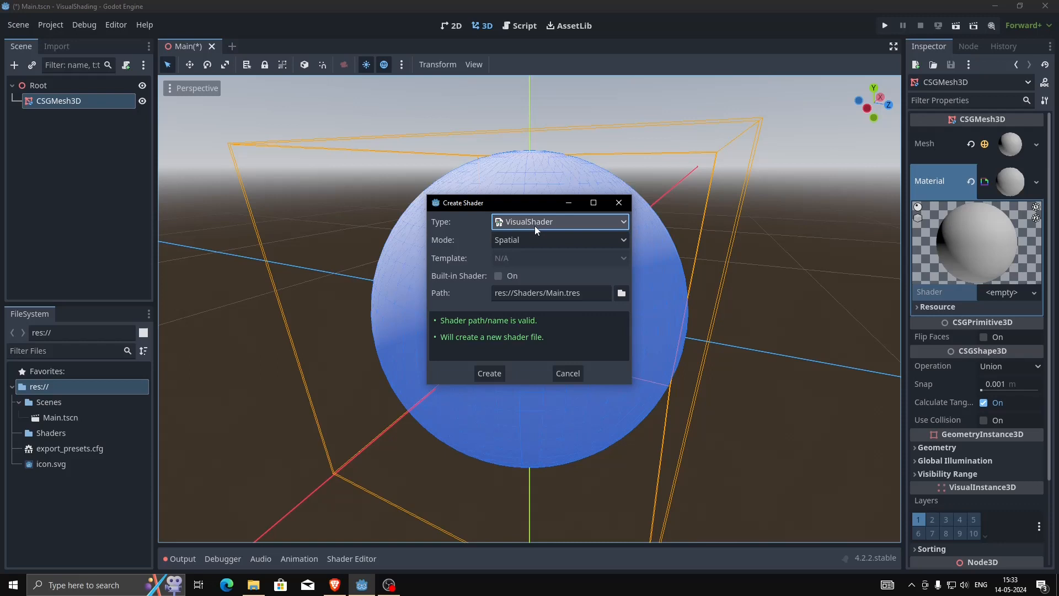
left_click(535, 226)
left_click(532, 250)
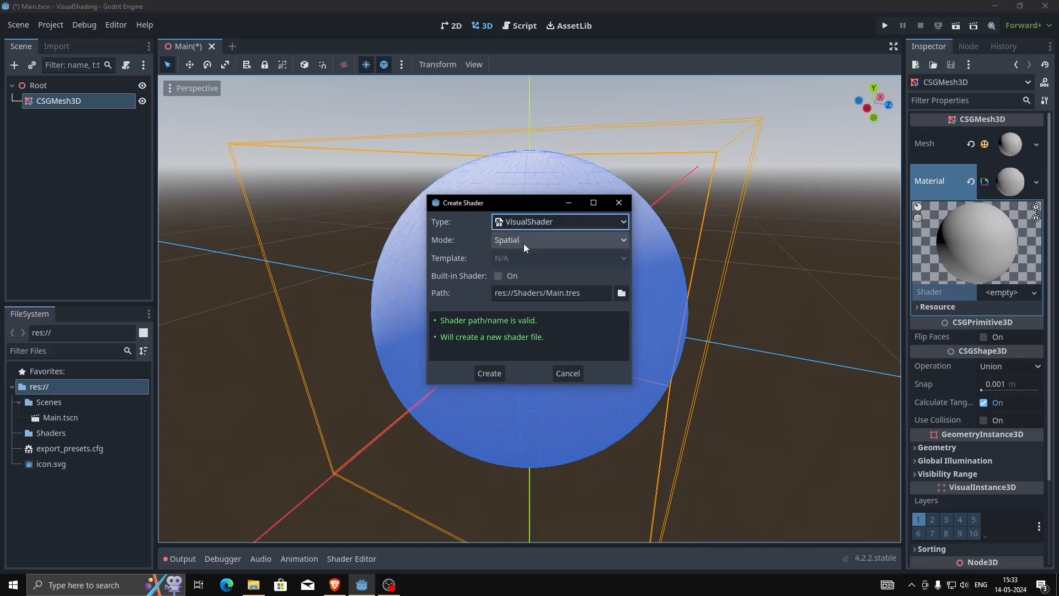
left_click(518, 239)
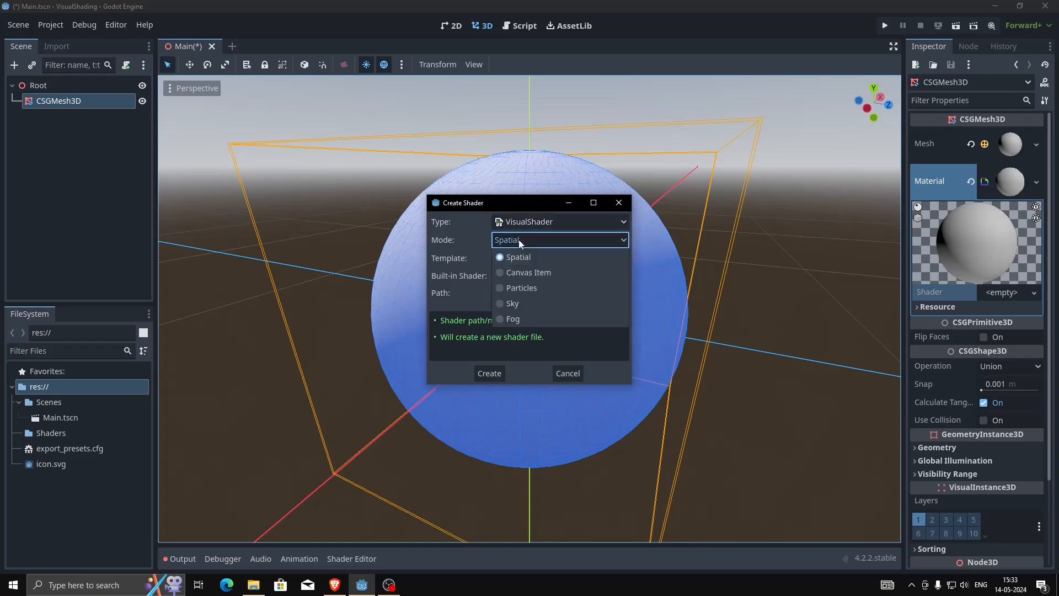
left_click(531, 263)
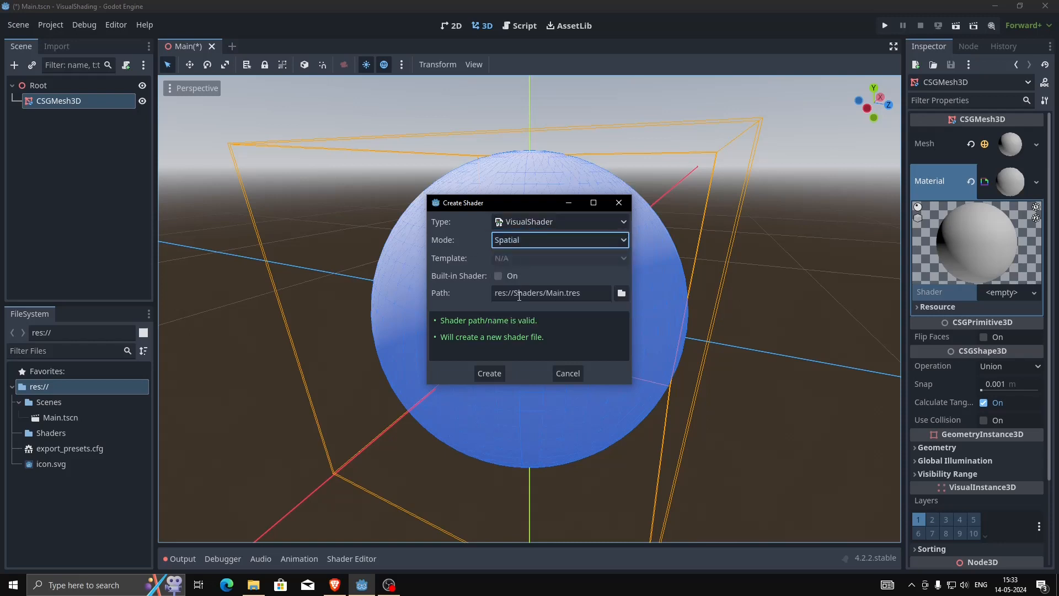
- Name the shader file Glow.tres in res://Shaders, create it, and expand the Shaders folder in the project files
left_click(566, 296)
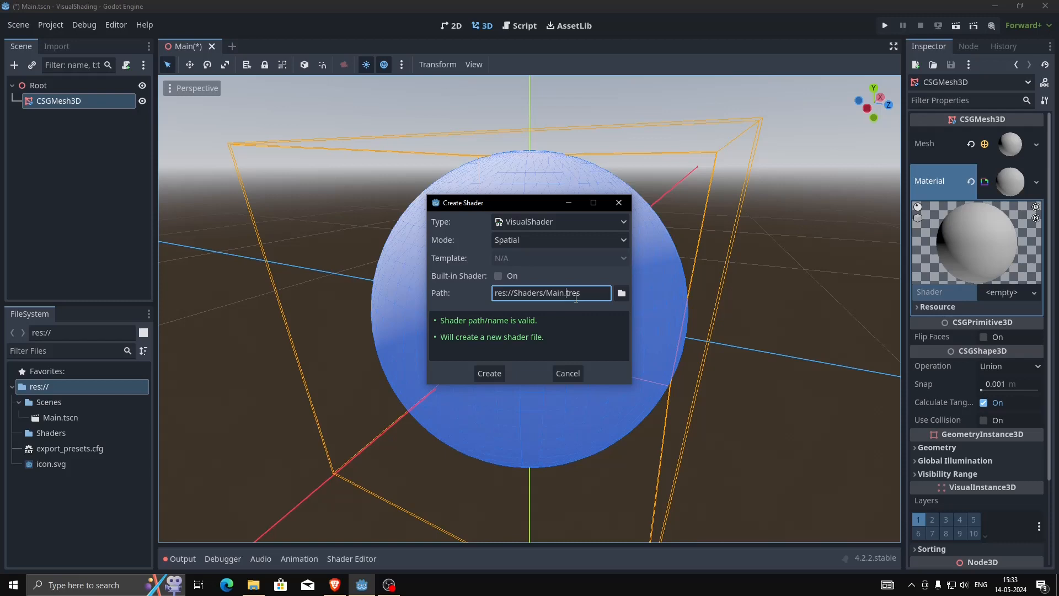
key("BackSpace")
key("BackSpace")
key("BackSpace")
key("BackSpace")
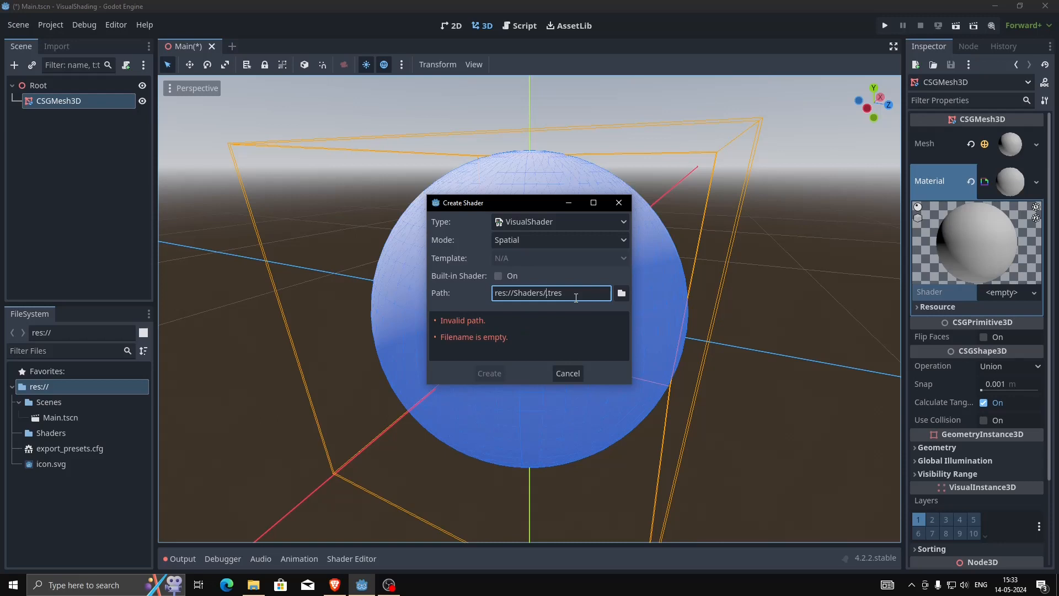
type("Glow")
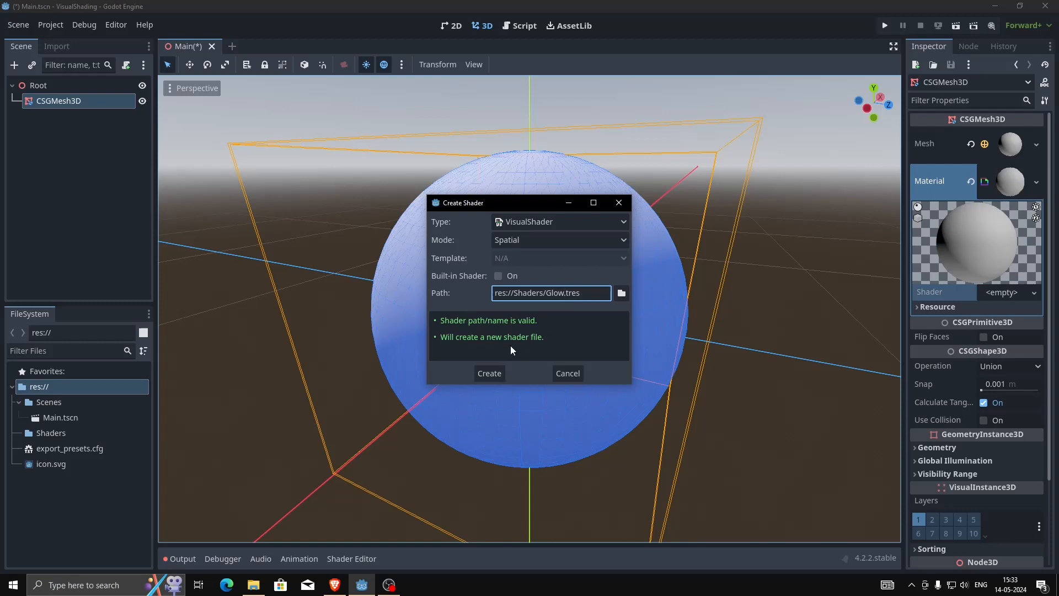
left_click(494, 373)
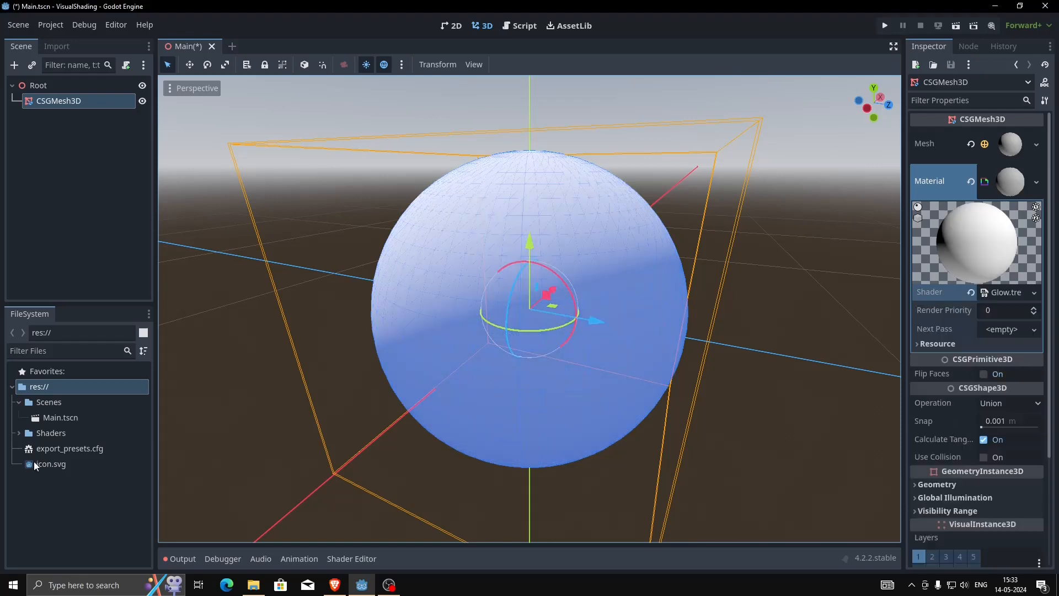
left_click(18, 433)
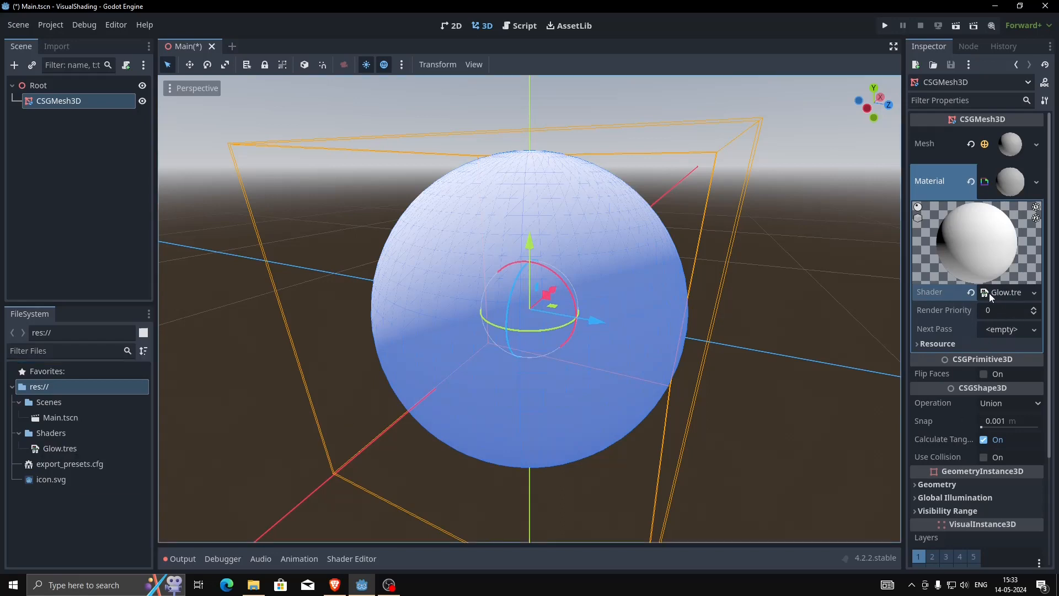
- Deselect the sphere, view it with the new shader material from a wider distance, and save the scene
scroll(594, 320, "down", 2)
middle_click_drag(595, 321, 505, 335)
scroll(505, 335, "up", 2)
left_click(817, 217)
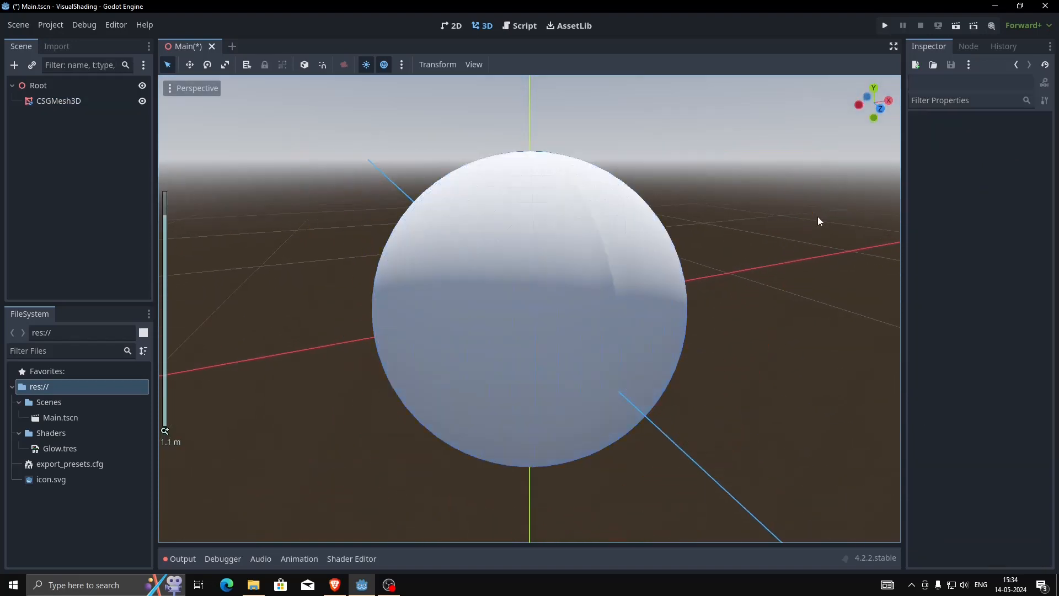
scroll(644, 293, "down", 5)
middle_click_drag(644, 292, 720, 308)
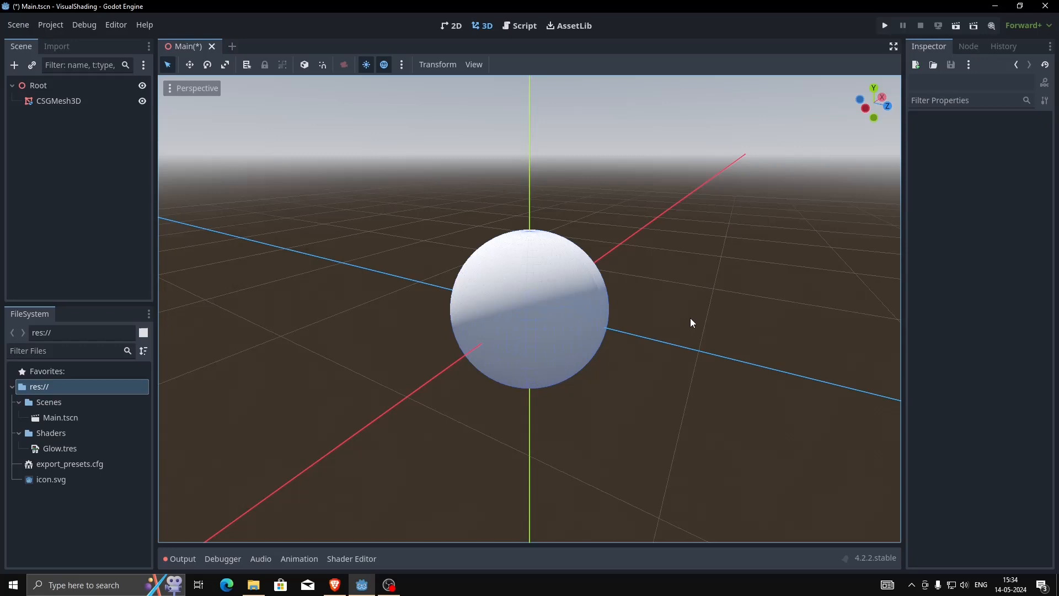
key("ctrl+s")
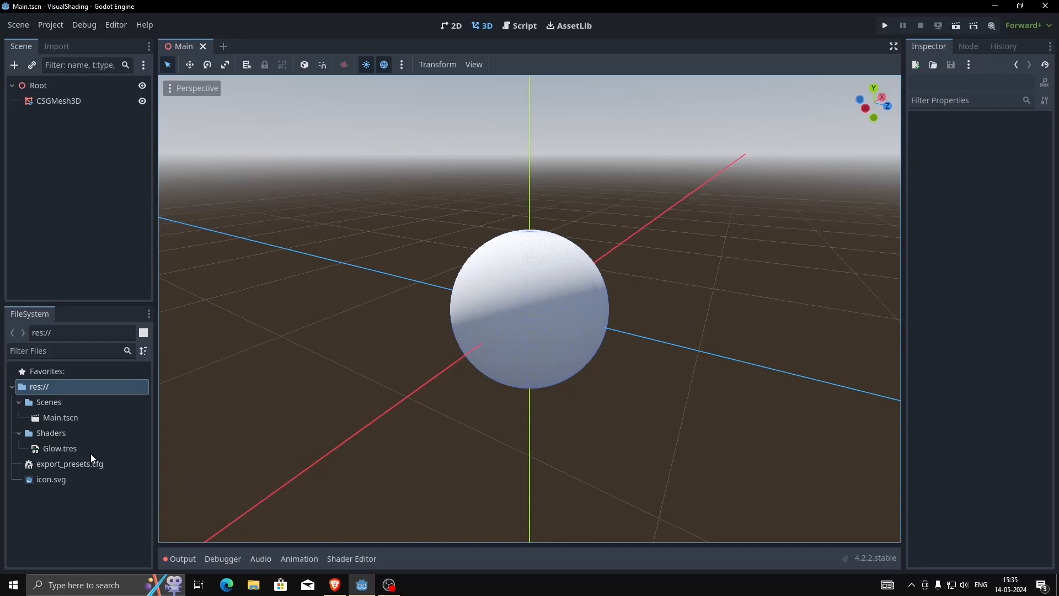
- Open Glow.tres in the Shader Editor, enlarge the graph area, and reposition the Output node within view
left_click(349, 559)
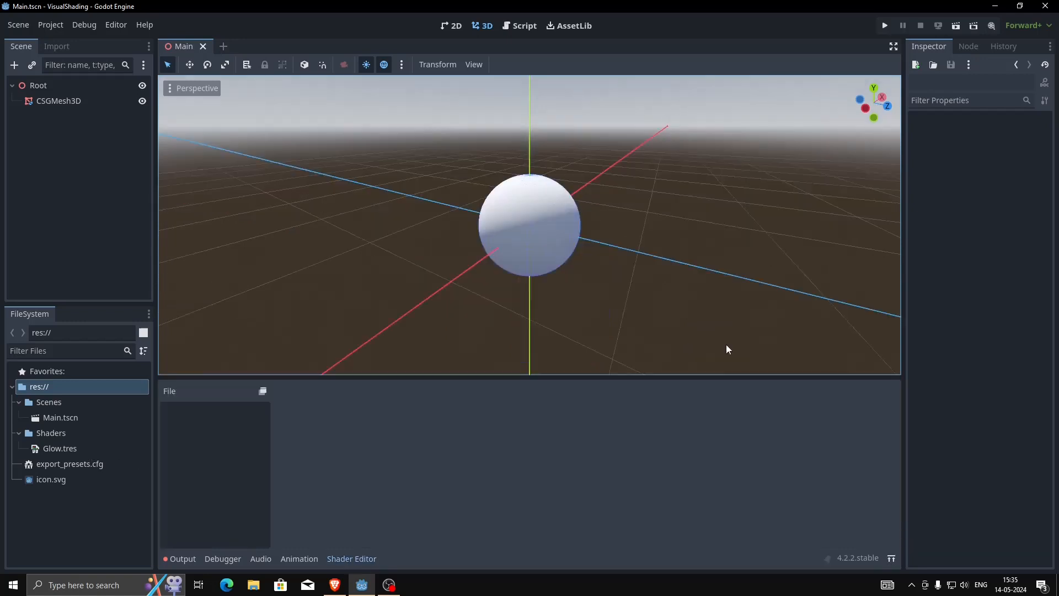
double_click(63, 449)
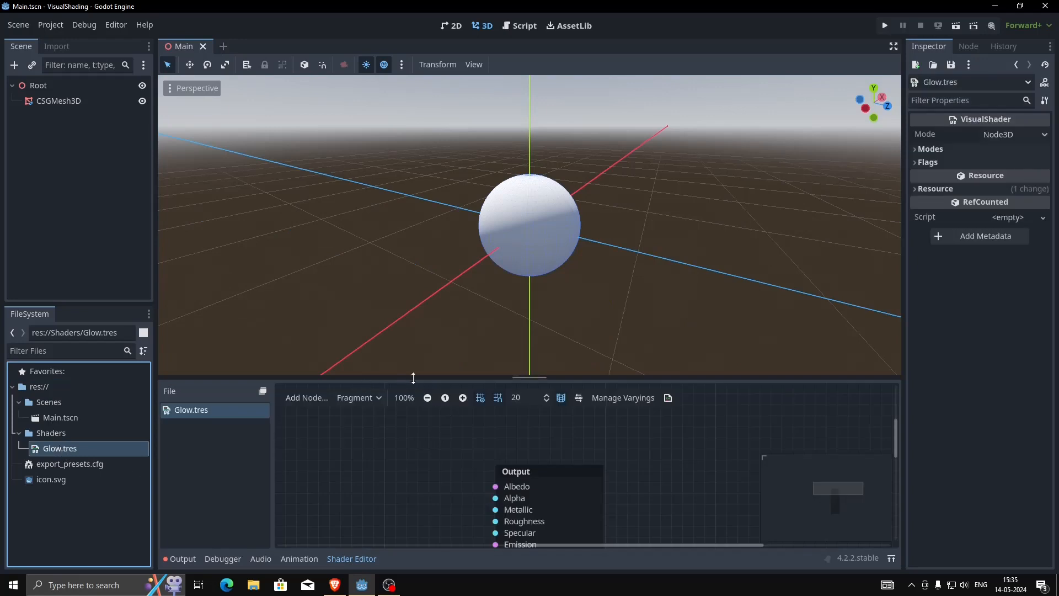
left_click_drag(525, 377, 515, 202)
left_click_drag(527, 299, 614, 259)
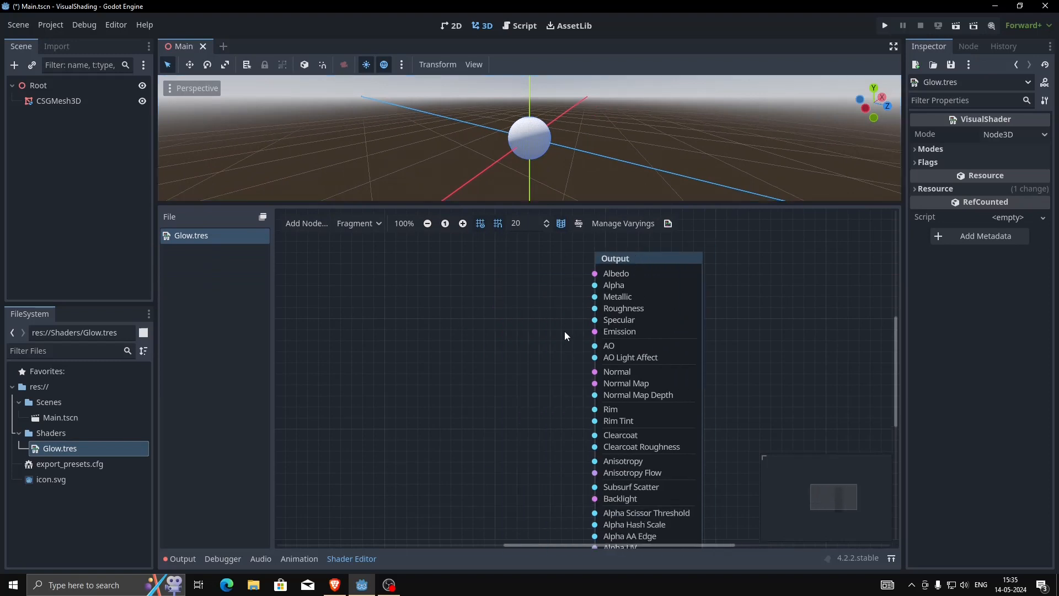
left_click_drag(622, 260, 549, 266)
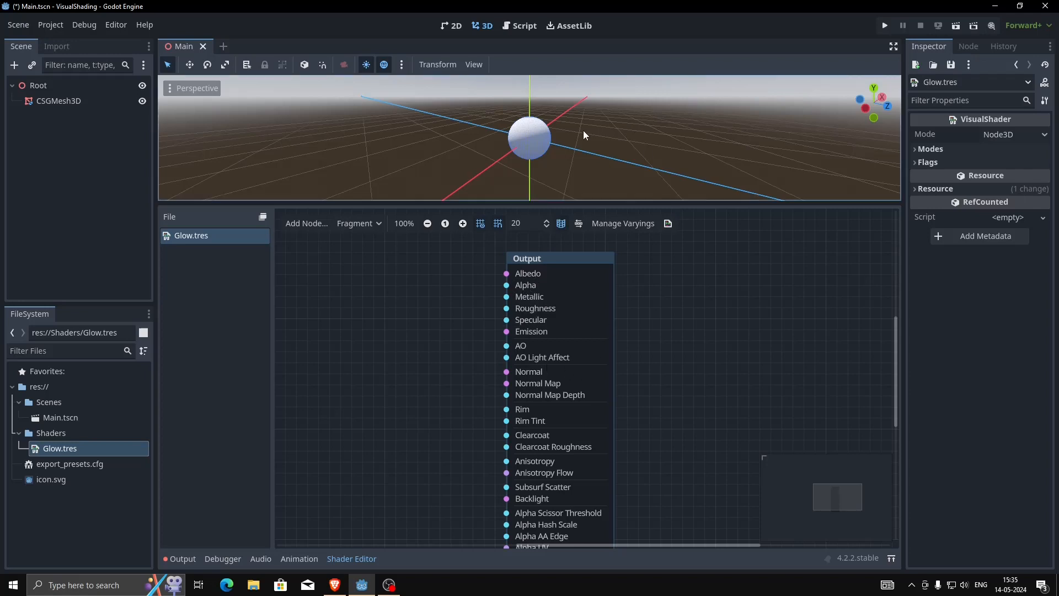
scroll(587, 138, "up", 5)
middle_click_drag(639, 142, 610, 146)
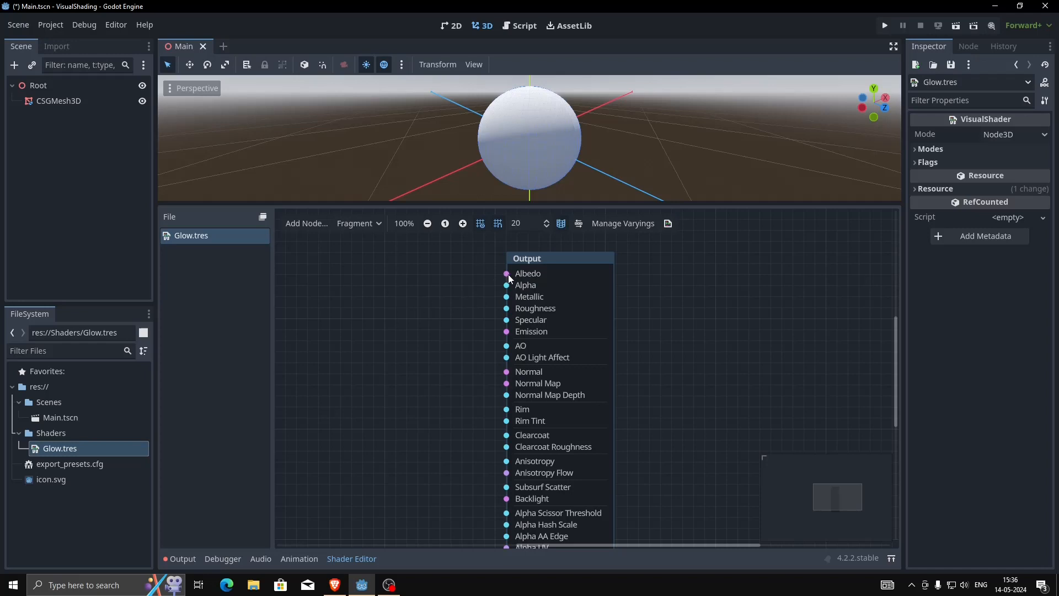
scroll(530, 134, "down", 1)
scroll(531, 134, "up", 1)
mouse_move(611, 160)
middle_mouse_down()
mouse_move(539, 136)
mouse_move(590, 161)
middle_mouse_up()
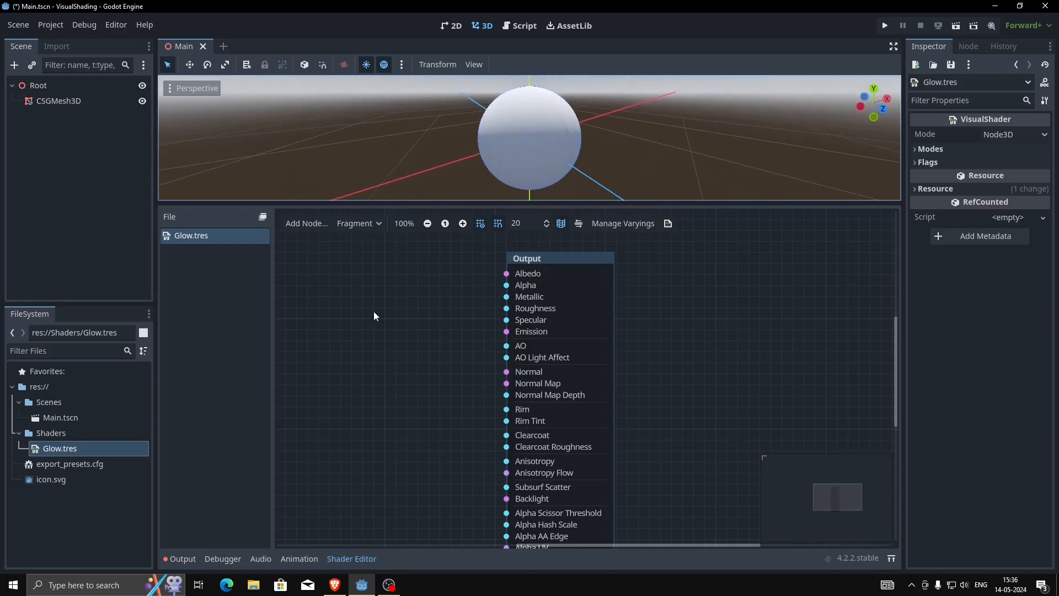
- Add a ColorConstant node from the Color variables to the fragment graph and place it left of the Output node
middle_click_drag(478, 328, 651, 325)
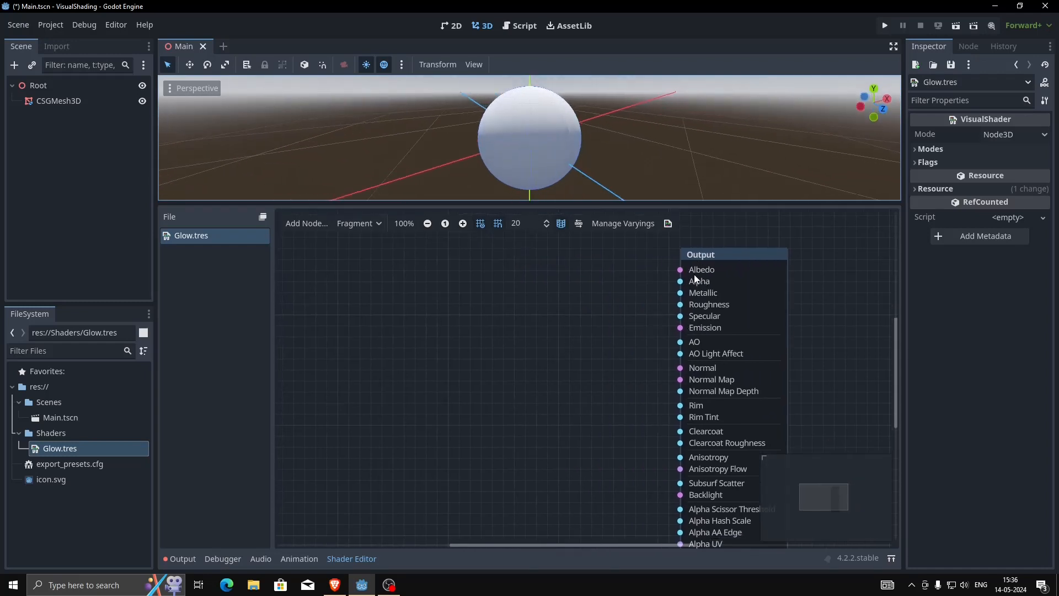
right_click(409, 313)
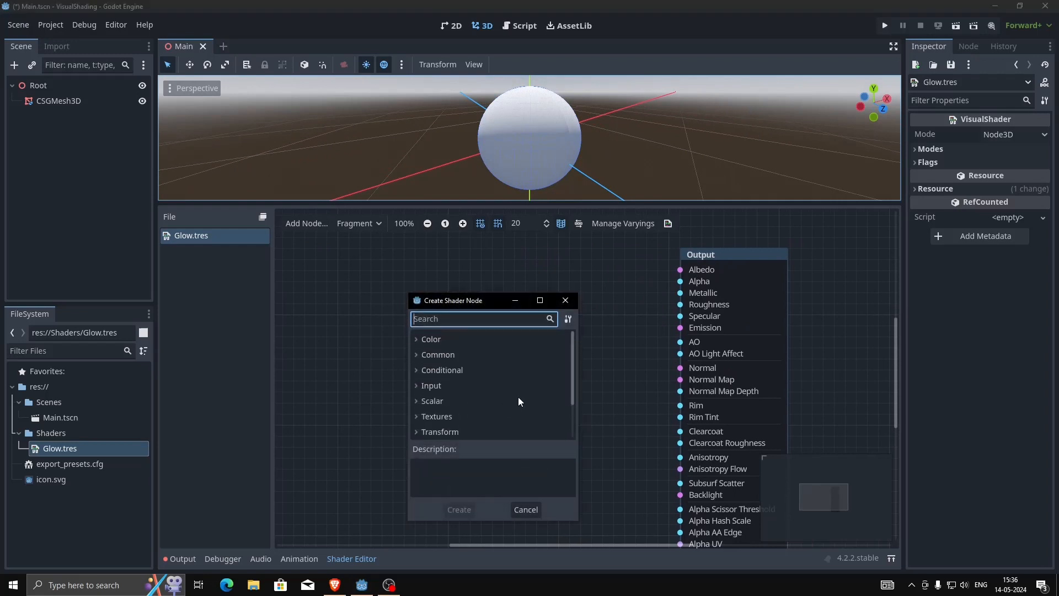
left_click(417, 340)
left_click(417, 339)
left_click(417, 339)
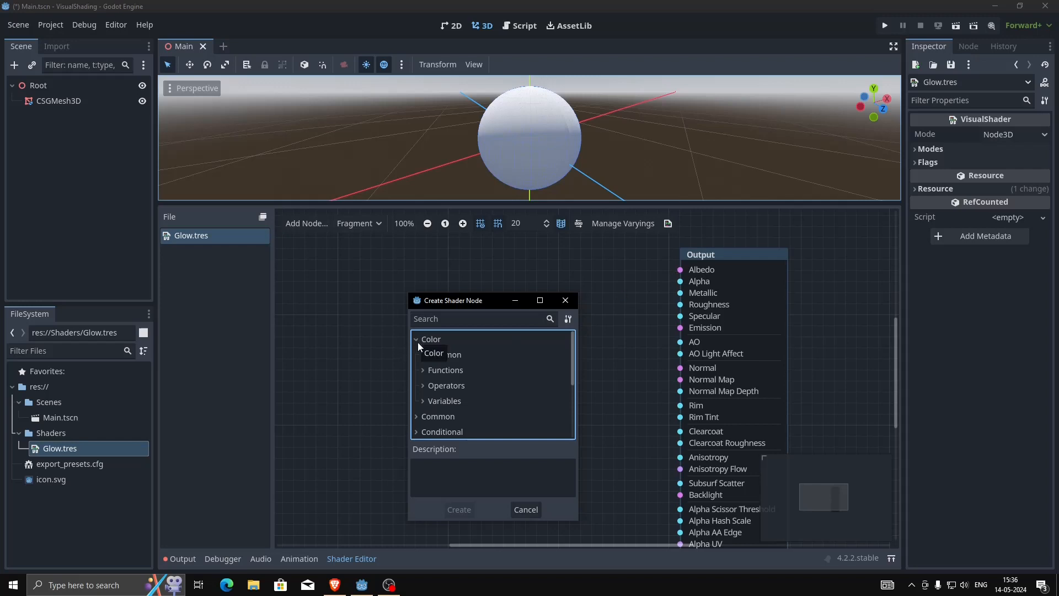
left_click(423, 355)
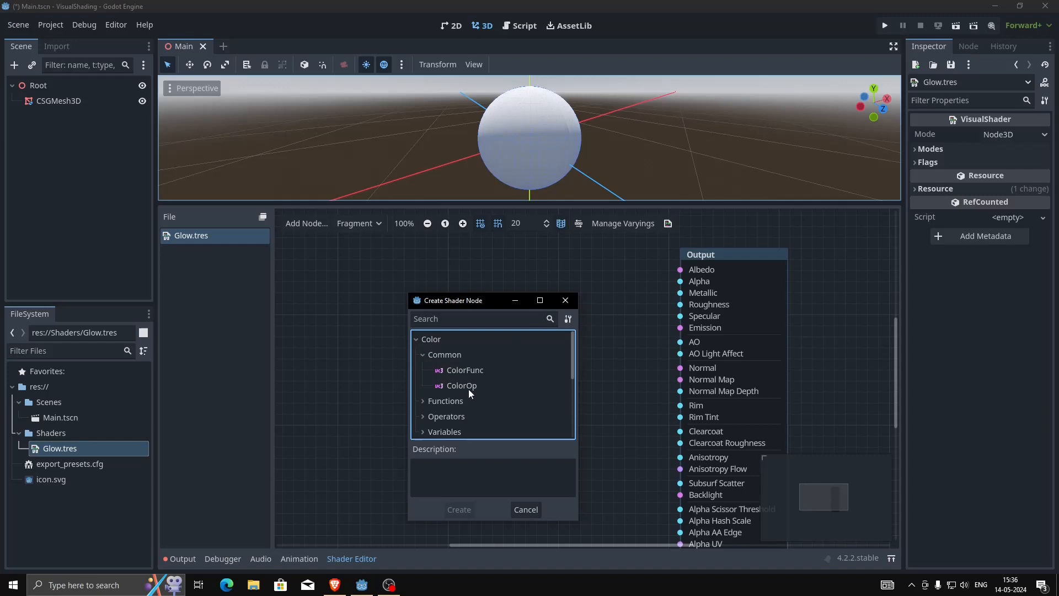
left_click(464, 372)
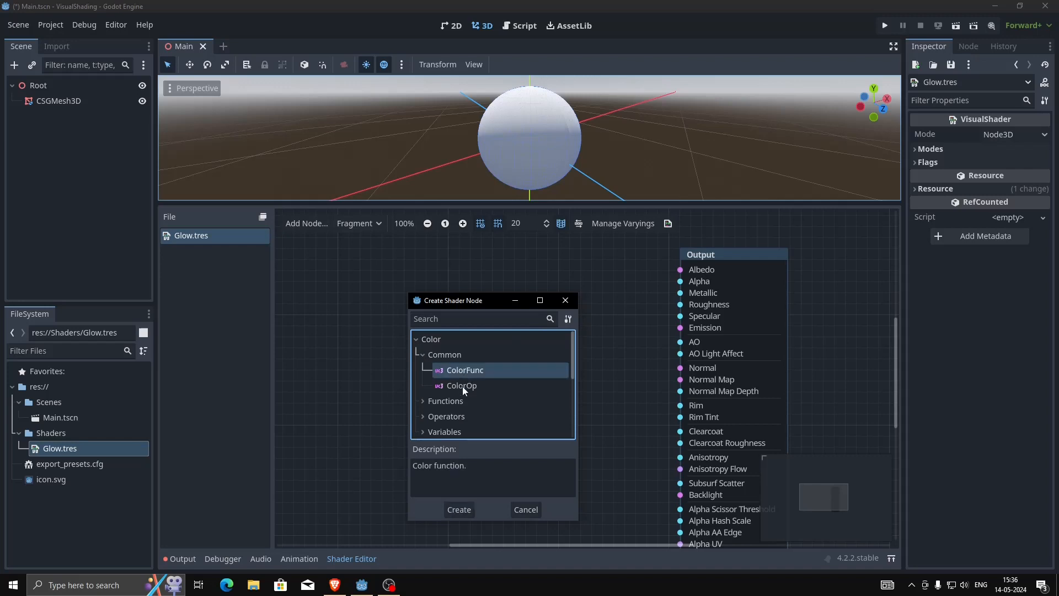
left_click(462, 385)
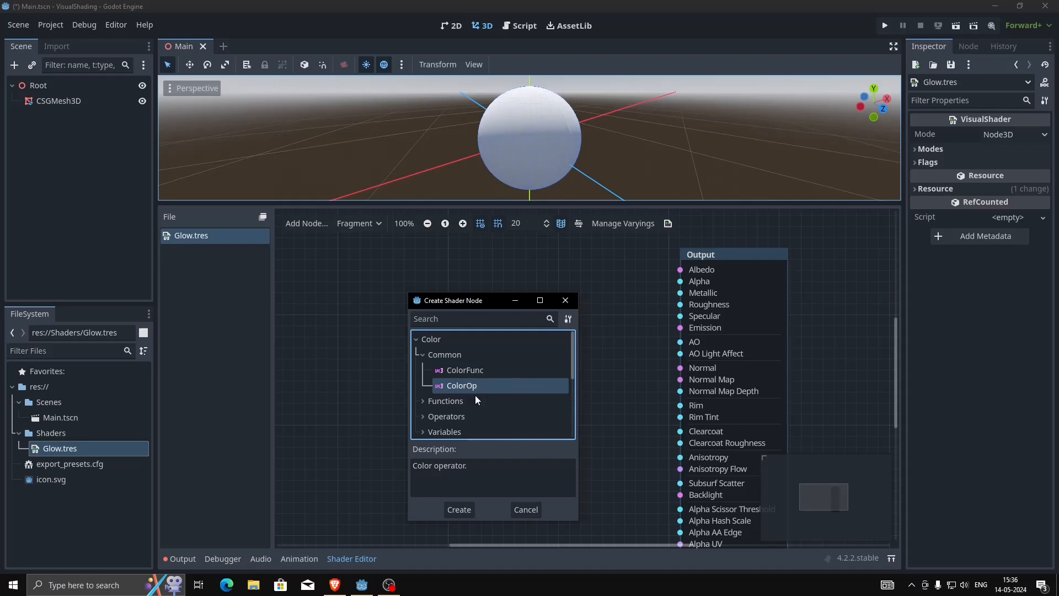
scroll(475, 406, "down", 2)
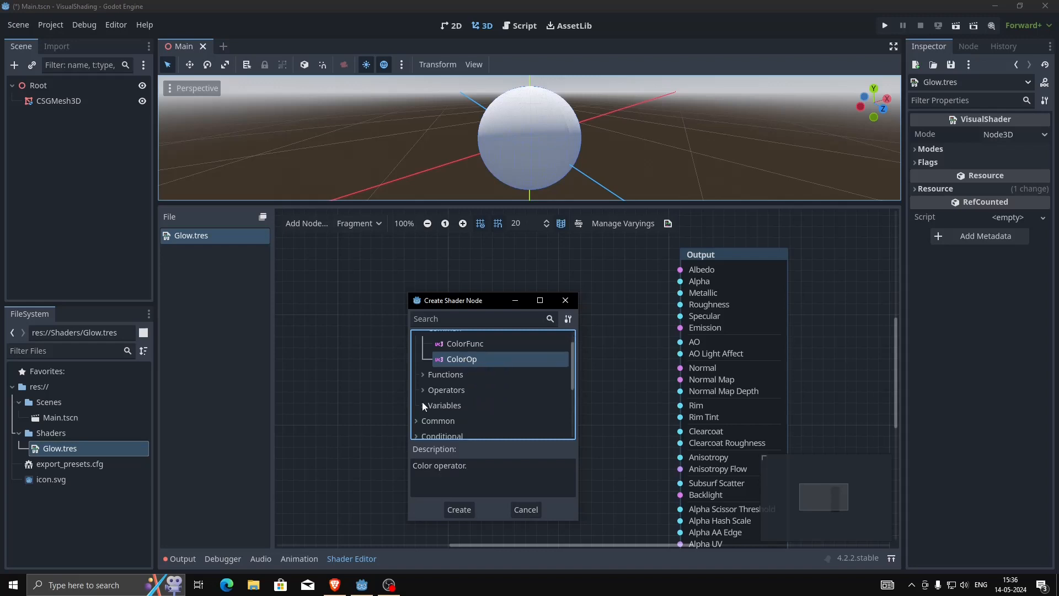
left_click(423, 405)
scroll(423, 407, "down", 2)
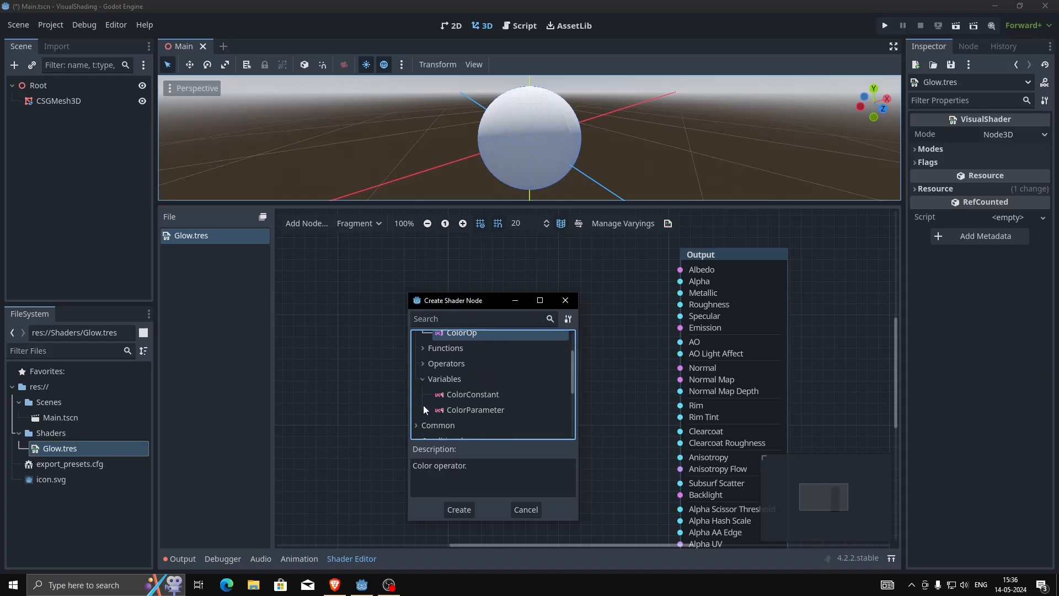
left_click(468, 395)
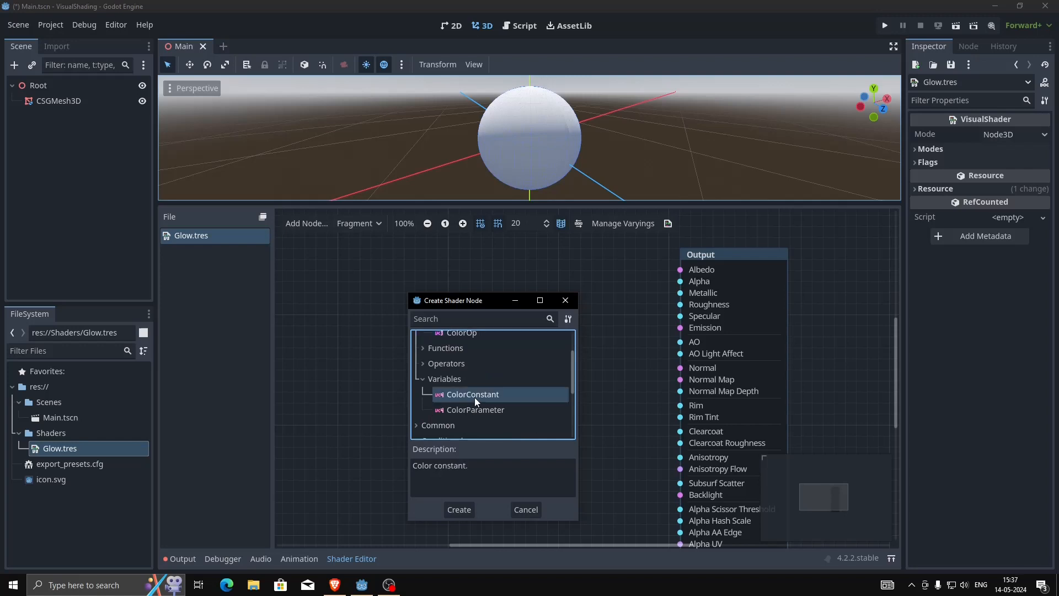
double_click(471, 396)
left_click_drag(452, 318, 471, 281)
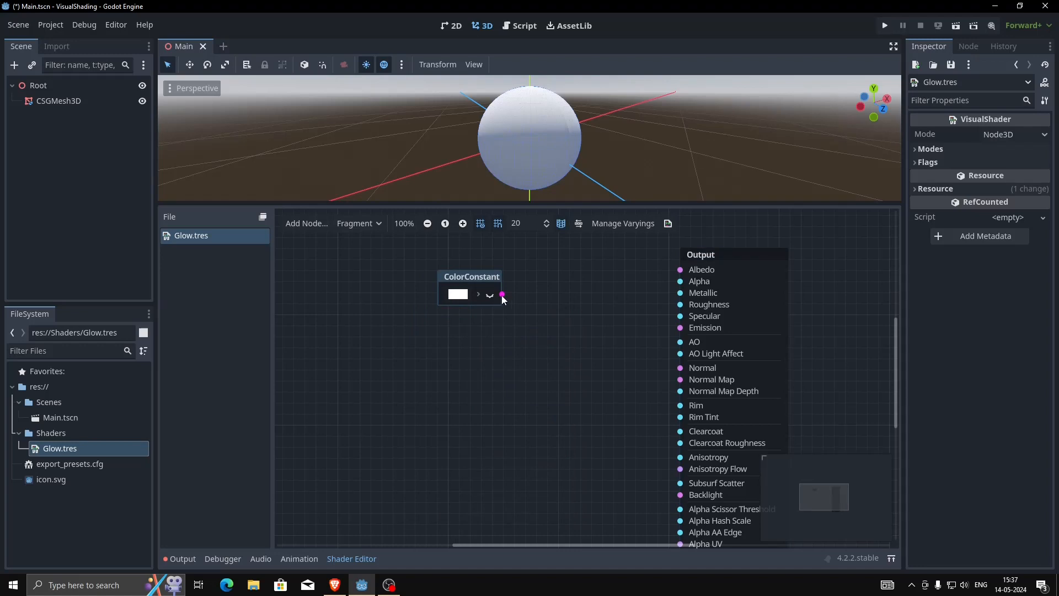
- Show the ColorConstant node's preview and set its color to a bright blue, about hex 384deb
left_click(490, 295)
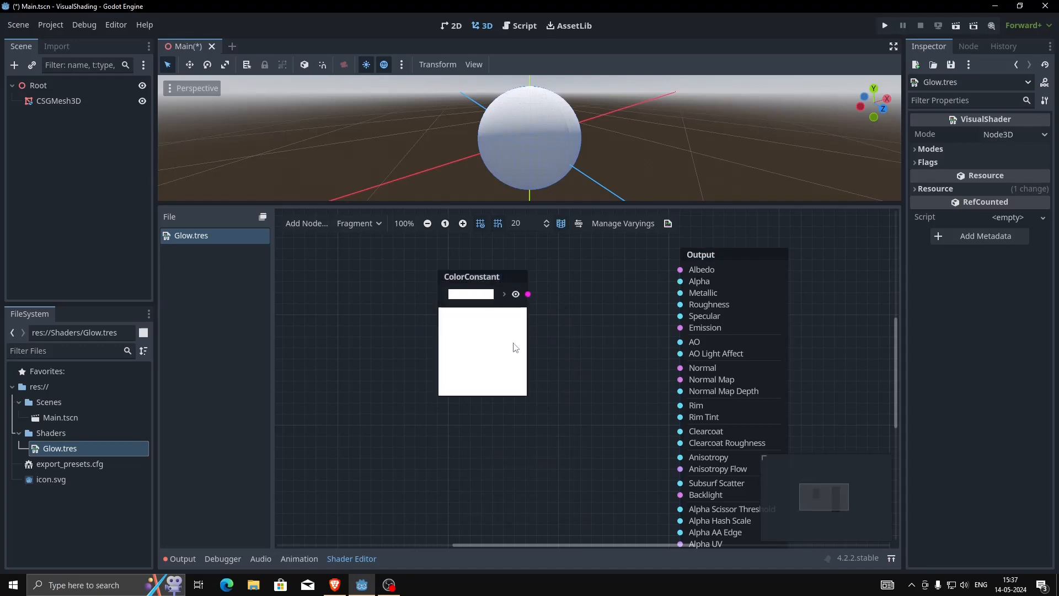
left_click(515, 295)
left_click(491, 295)
left_click(471, 294)
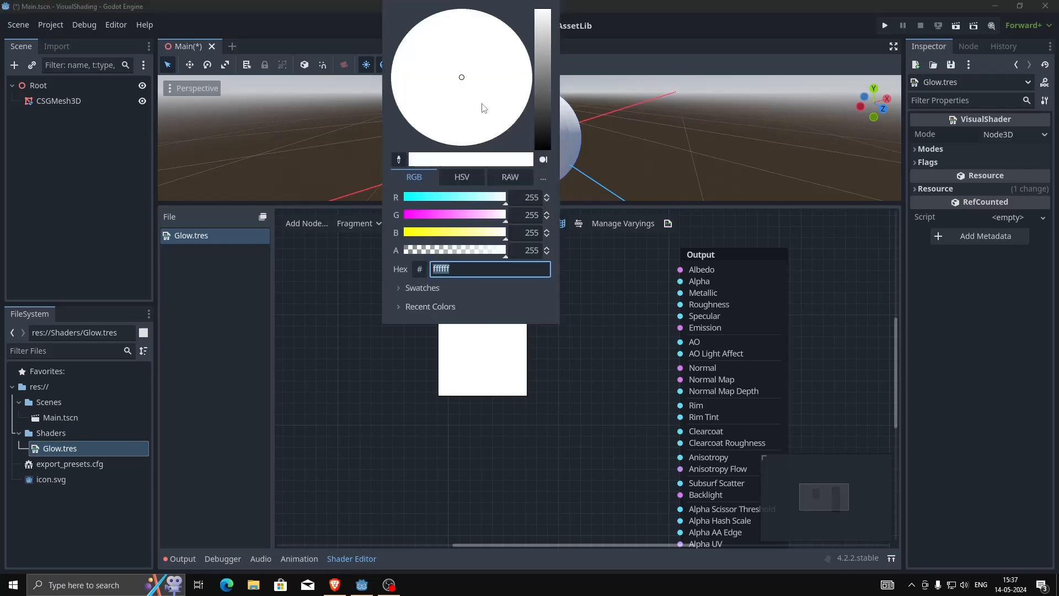
left_click(542, 33)
mouse_move(441, 97)
left_mouse_down()
mouse_move(429, 104)
mouse_move(400, 62)
mouse_move(440, 102)
left_mouse_up()
left_click_drag(548, 75, 544, 88)
left_click_drag(467, 31, 461, 11)
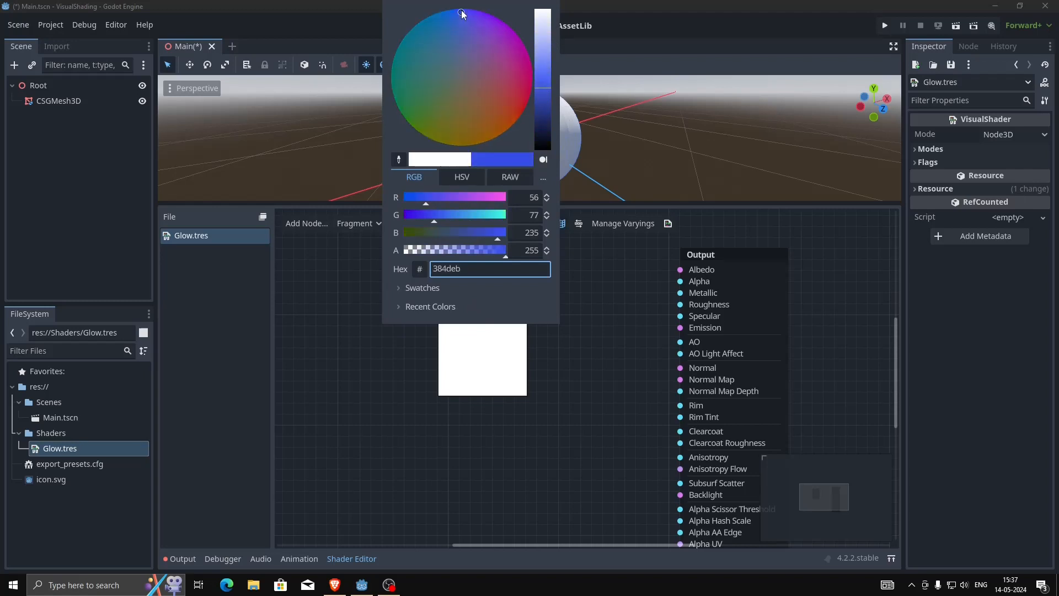
left_click(572, 353)
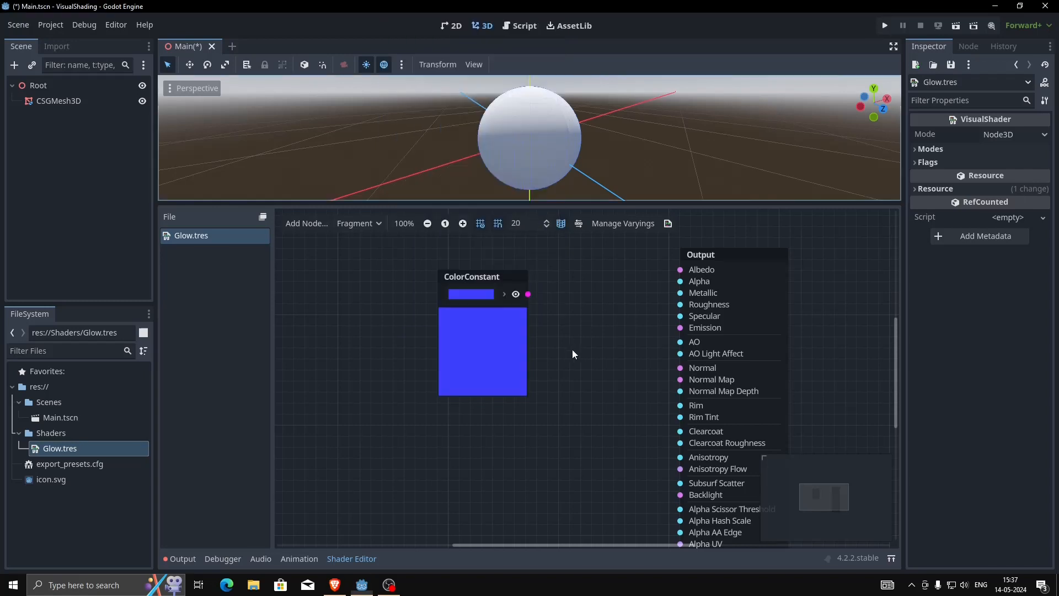
- Move the ColorConstant node farther from the Output node, connect it to Albedo, and view the sphere's new color
left_click_drag(458, 329, 391, 318)
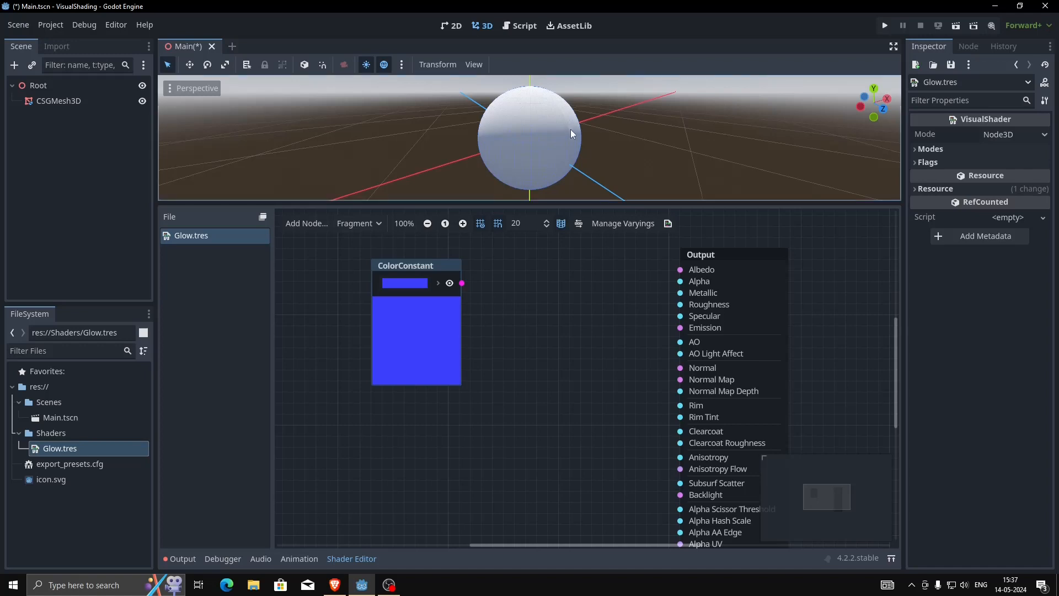
scroll(570, 129, "down", 2)
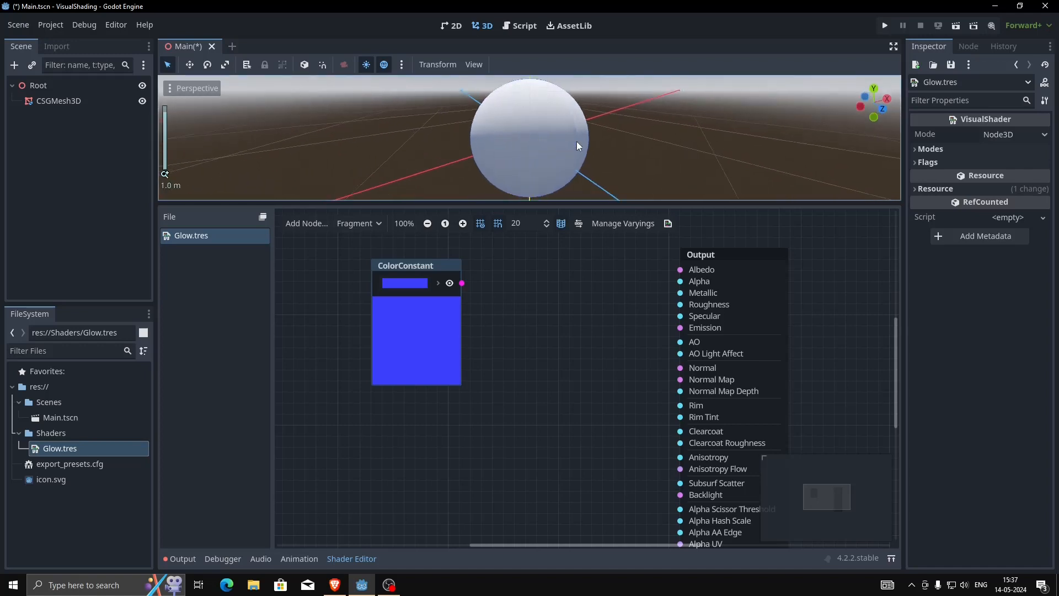
left_click_drag(462, 283, 680, 270)
scroll(584, 122, "up", 5)
scroll(587, 124, "down", 5)
middle_click_drag(647, 113, 580, 141)
scroll(581, 141, "up", 2)
middle_click_drag(626, 107, 611, 151)
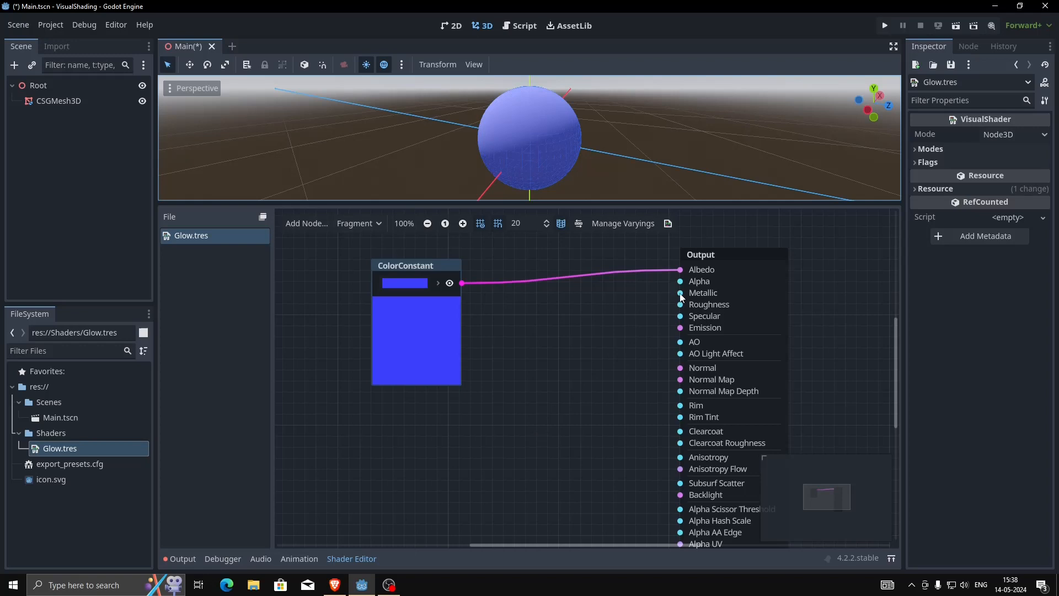
- Add a FloatConstant node from the Scalar variables to the graph and place it below the ColorConstant node
scroll(487, 151, "down", 2)
middle_click_drag(488, 151, 521, 176)
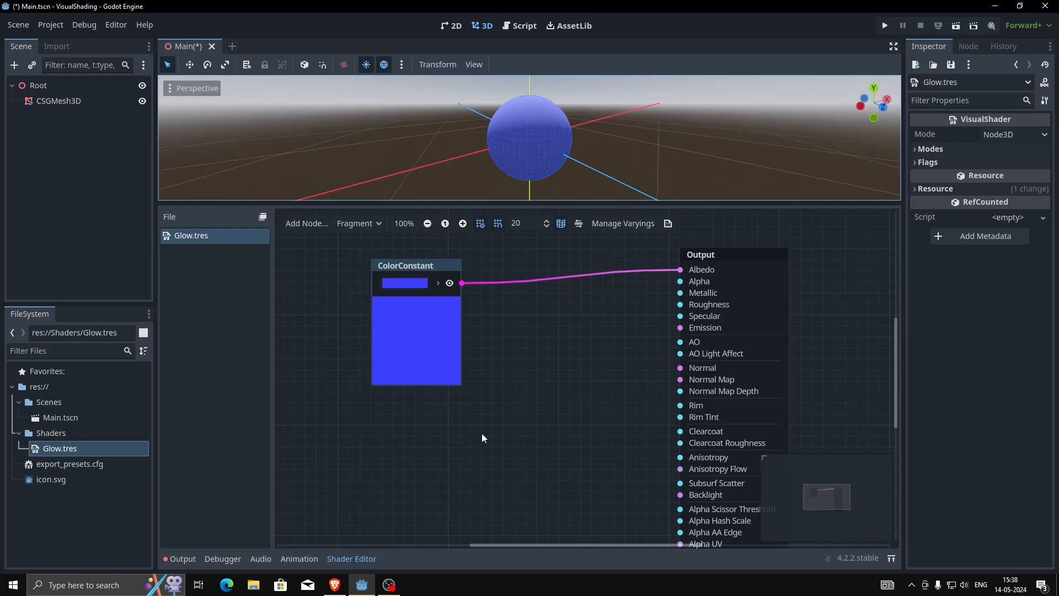
right_click(456, 426)
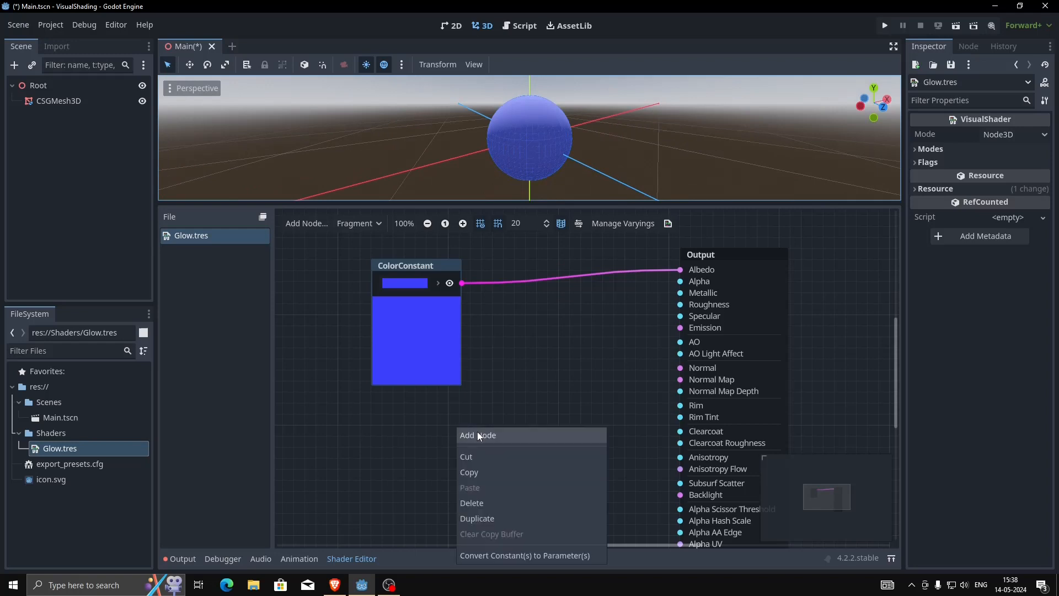
left_click(478, 433)
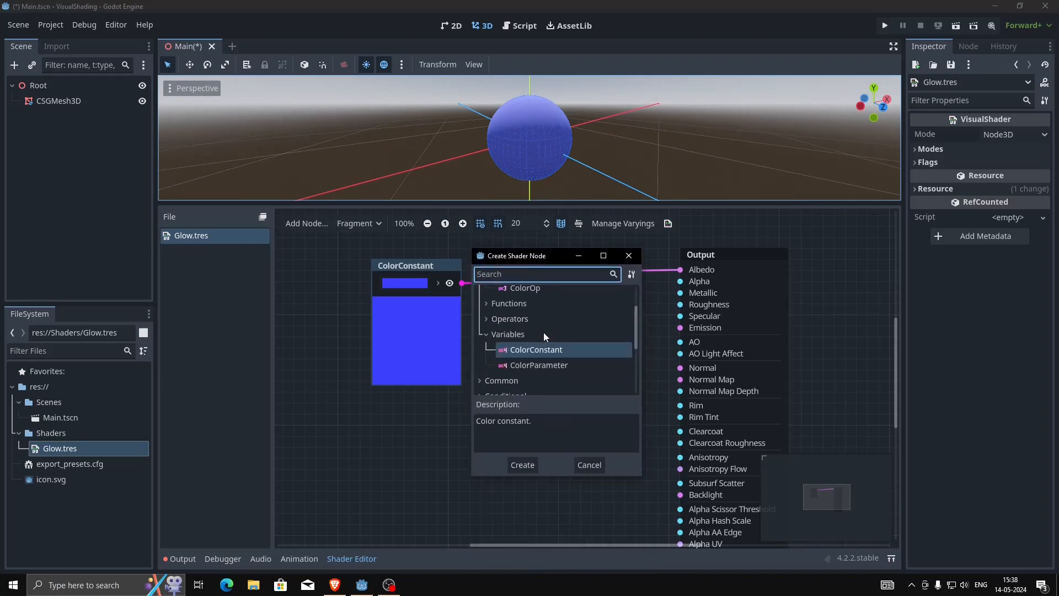
scroll(557, 342, "up", 1)
scroll(564, 344, "down", 3)
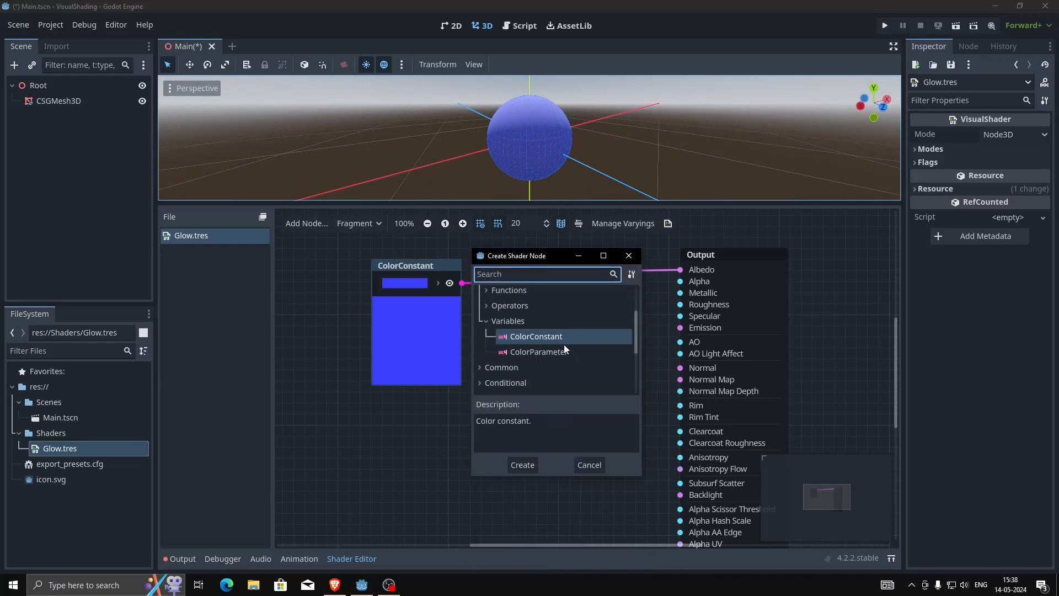
scroll(564, 344, "down", 3)
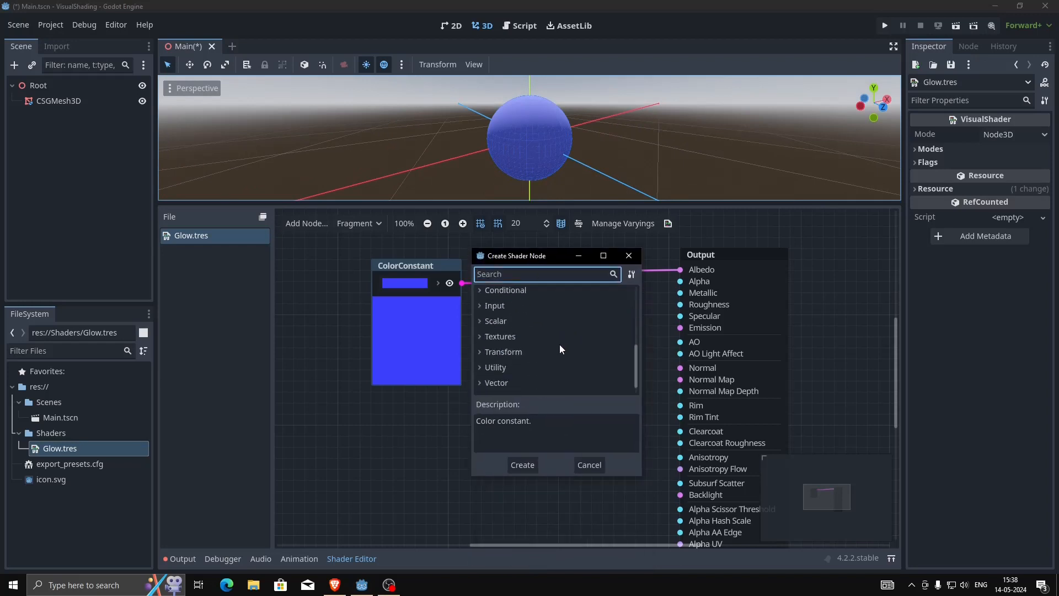
left_click(480, 321)
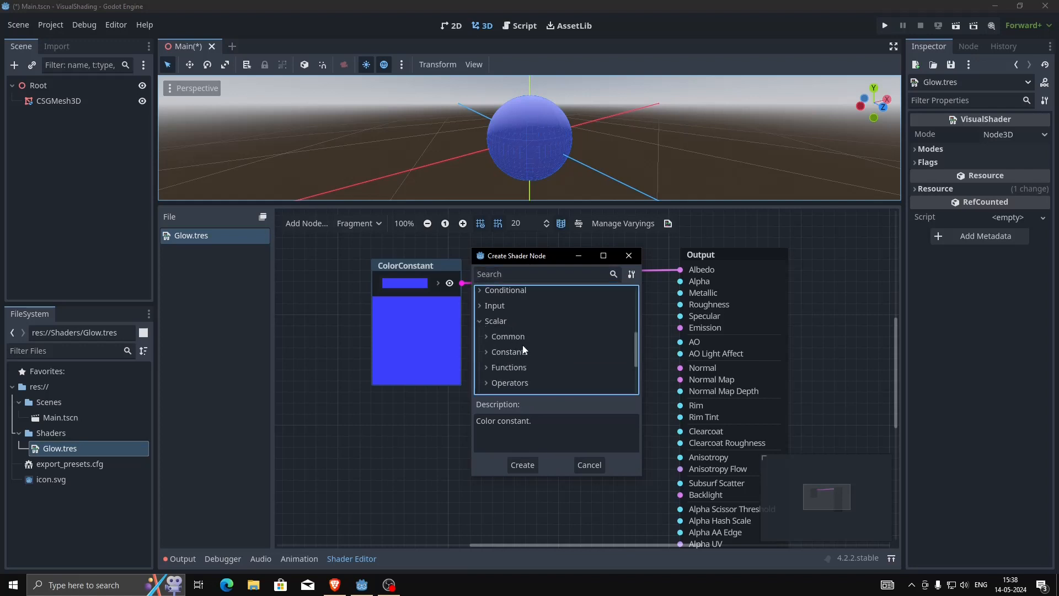
scroll(491, 351, "down", 2)
left_click(495, 368)
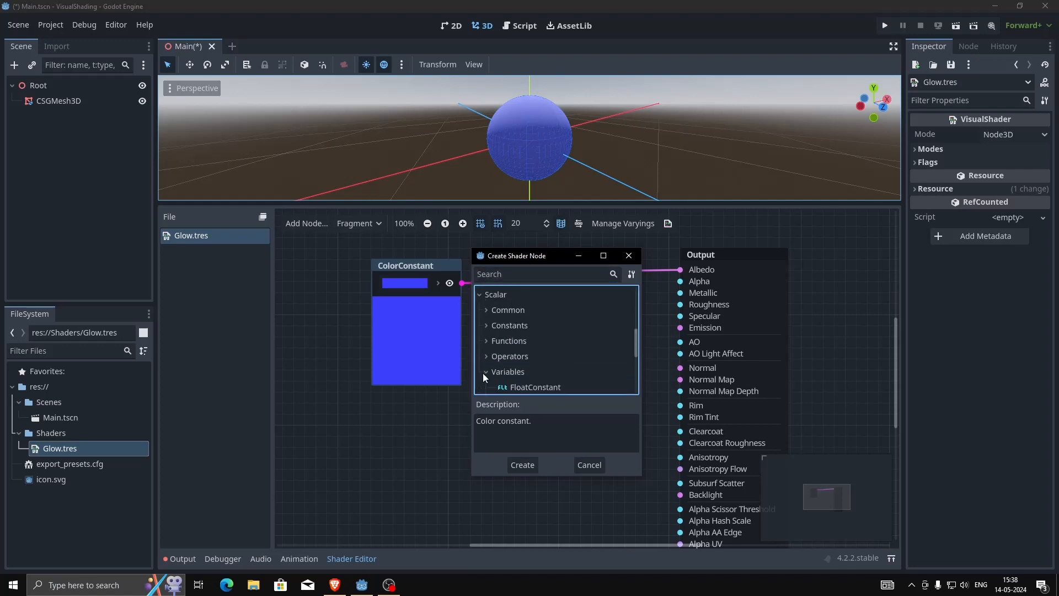
scroll(507, 375, "down", 2)
left_click(535, 360)
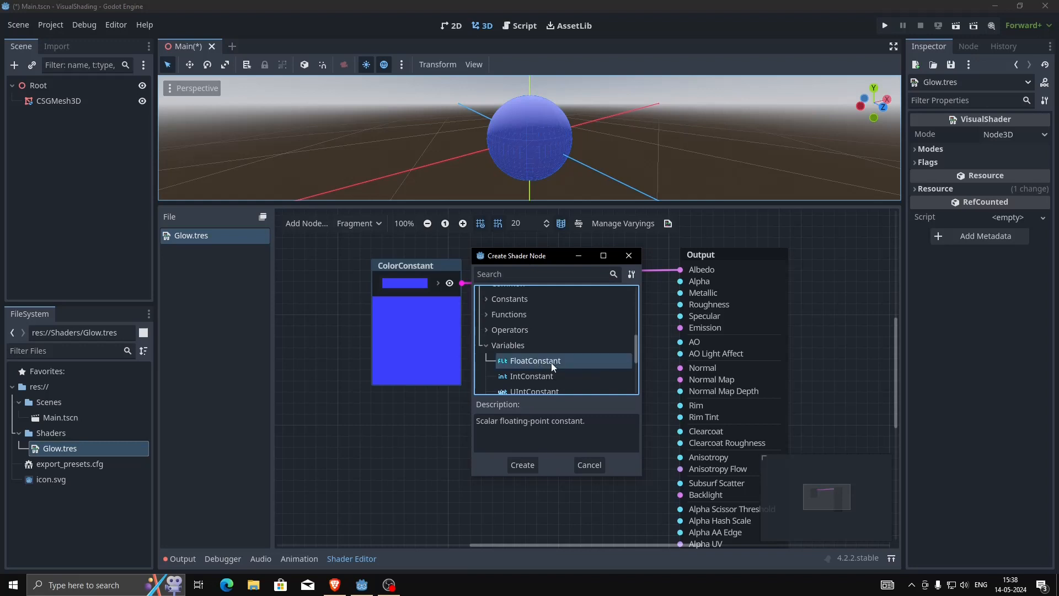
double_click(544, 359)
left_click_drag(507, 441, 410, 412)
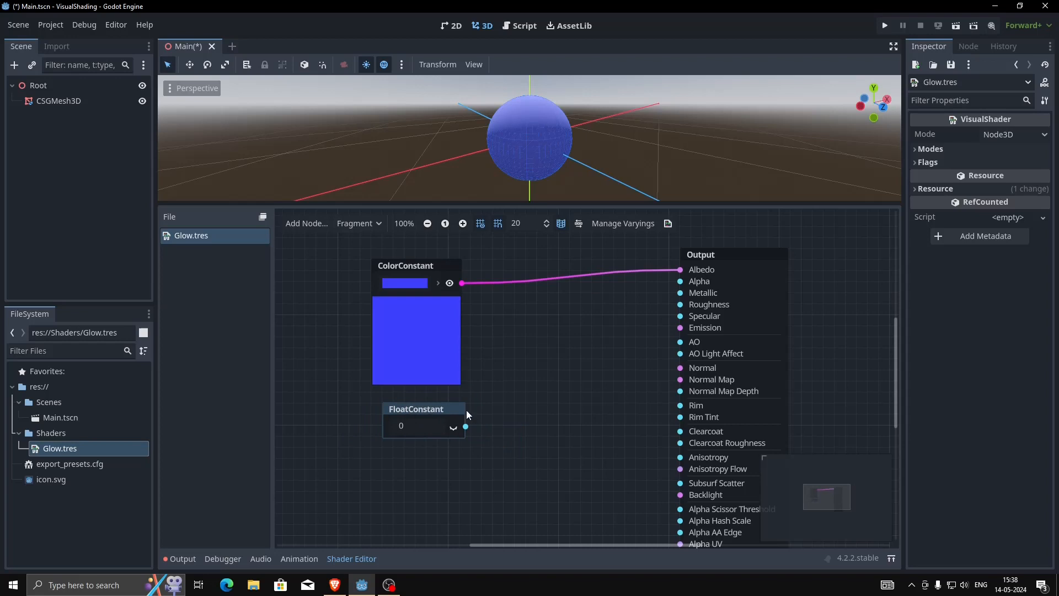
- Connect the FloatConstant node to the Output node's Metallic input and check the sphere from another angle
left_click_drag(465, 427, 678, 293)
scroll(617, 150, "down", 1)
middle_click_drag(617, 150, 474, 143)
scroll(578, 147, "up", 7)
scroll(578, 147, "down", 2)
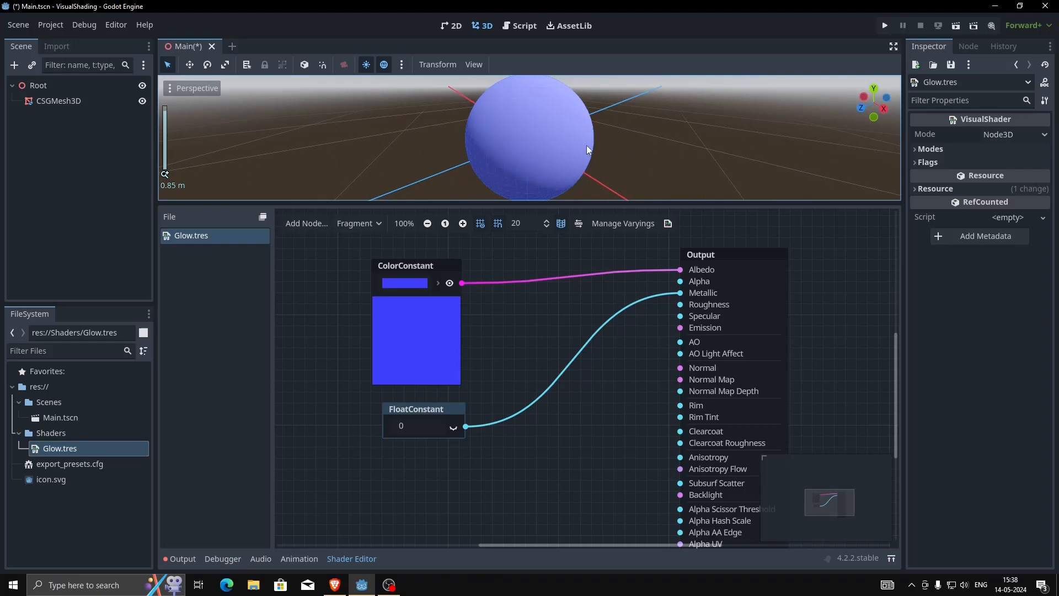
middle_click_drag(601, 167, 546, 188)
- Set the Metallic FloatConstant to 1 and enlarge the 3D viewport to inspect the sphere
left_click(416, 425)
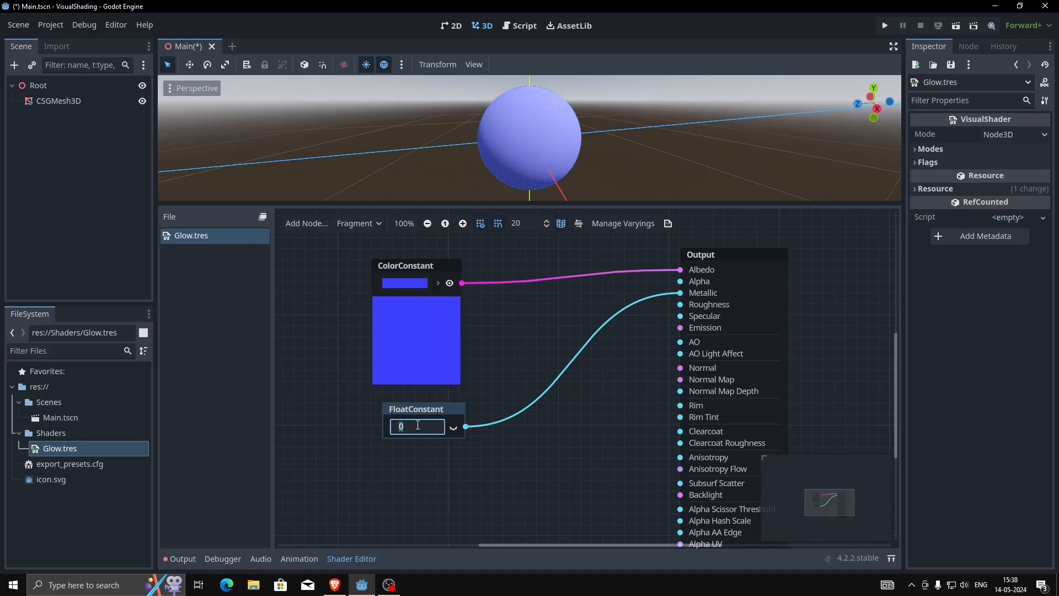
type("1")
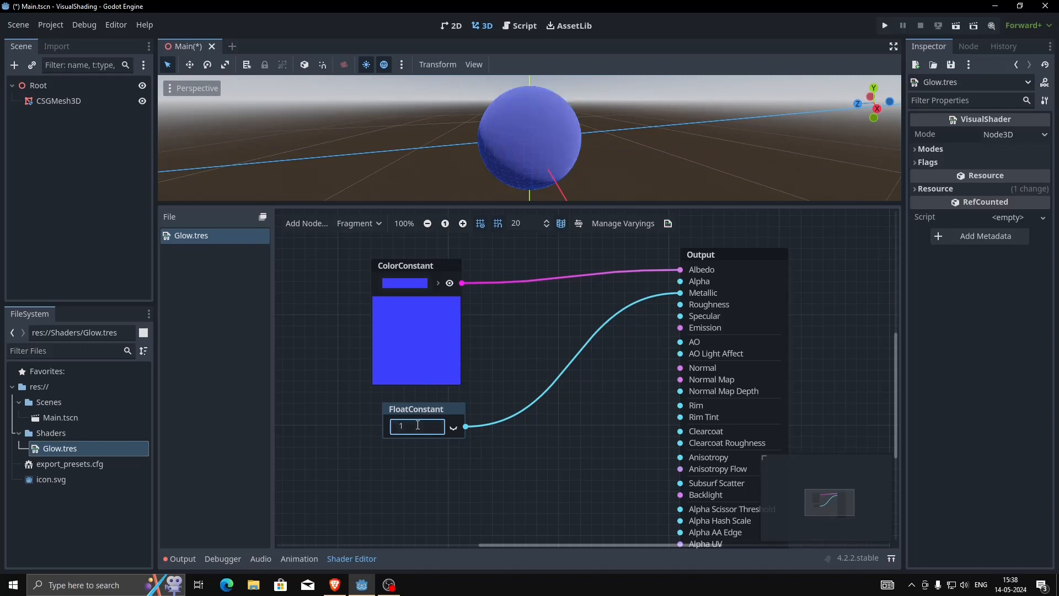
middle_click_drag(600, 133, 423, 180)
middle_click_drag(495, 177, 544, 166)
scroll(607, 138, "up", 1)
scroll(607, 137, "up", 2)
scroll(607, 138, "down", 8)
left_click_drag(586, 201, 580, 285)
middle_click_drag(624, 200, 551, 221)
scroll(655, 453, "down", 1)
- Duplicate the FloatConstant node and place the copy directly below the original
middle_click_drag(656, 454, 709, 349)
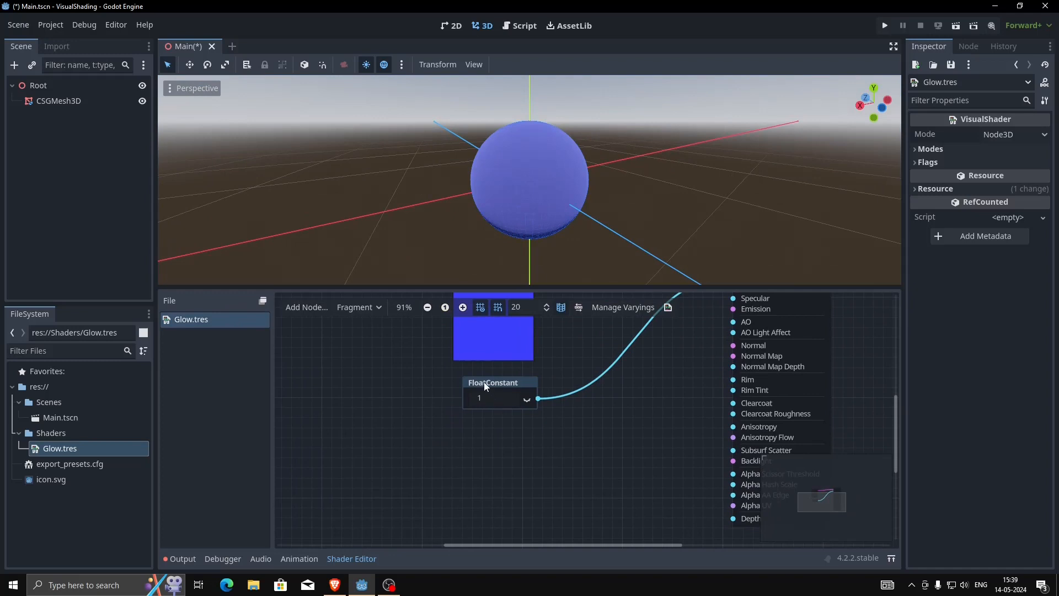
key("ctrl+v")
left_click_drag(528, 457, 512, 426)
left_click(519, 381)
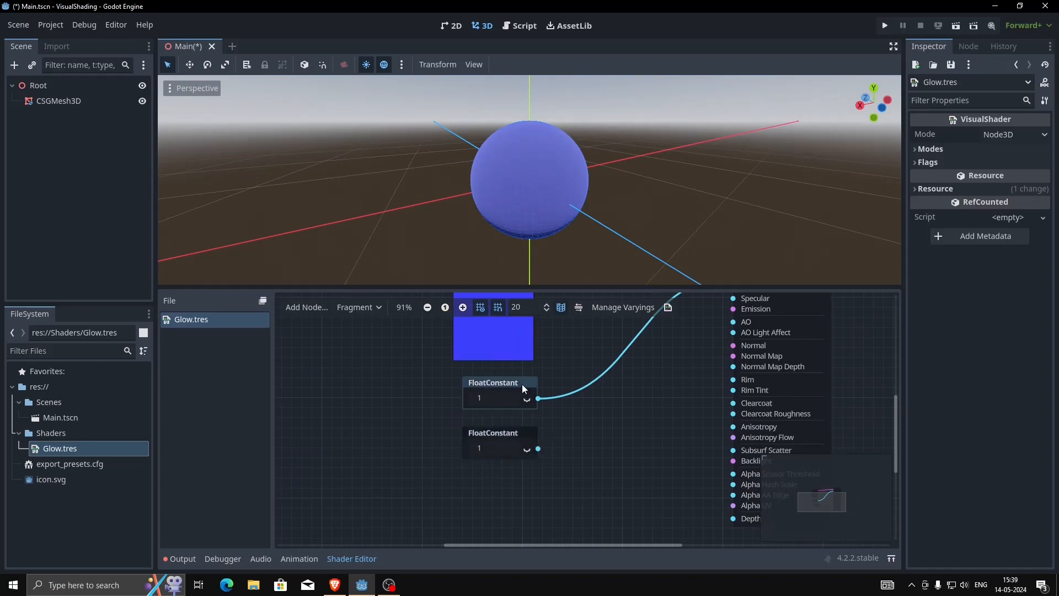
key("ctrl+v")
left_click_drag(620, 444, 563, 441)
left_click(608, 442)
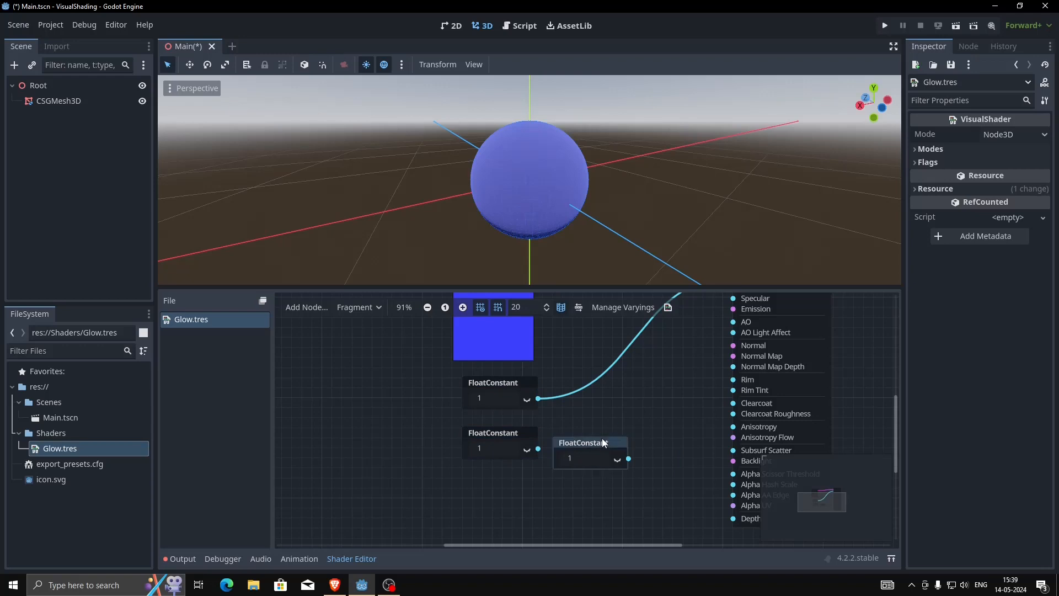
key("Delete")
- Connect the lower FloatConstant node to the Output node's Roughness input
left_click(493, 438)
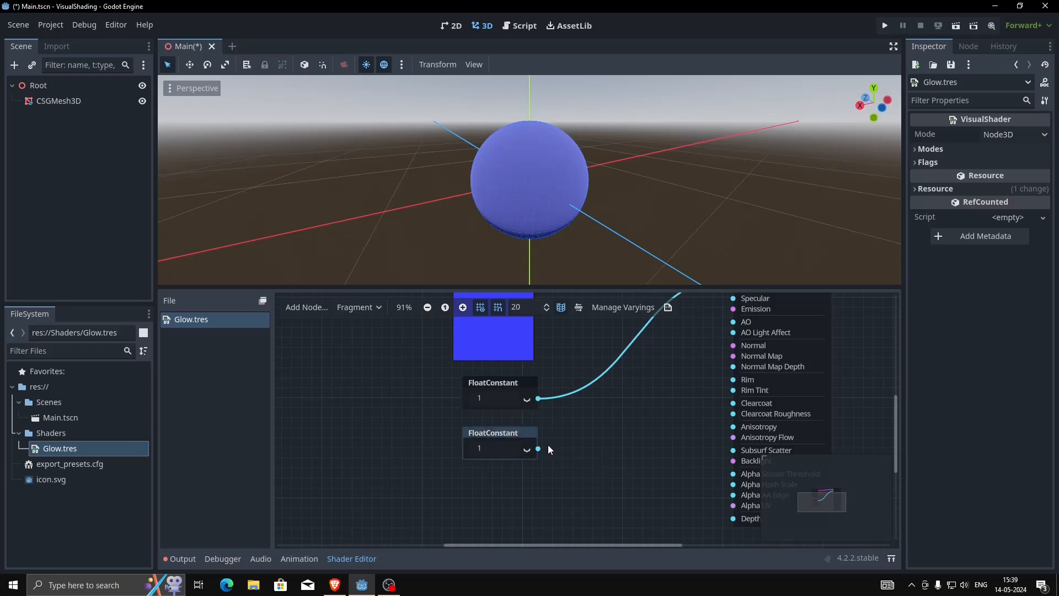
left_click_drag(539, 450, 683, 364)
scroll(653, 405, "down", 2)
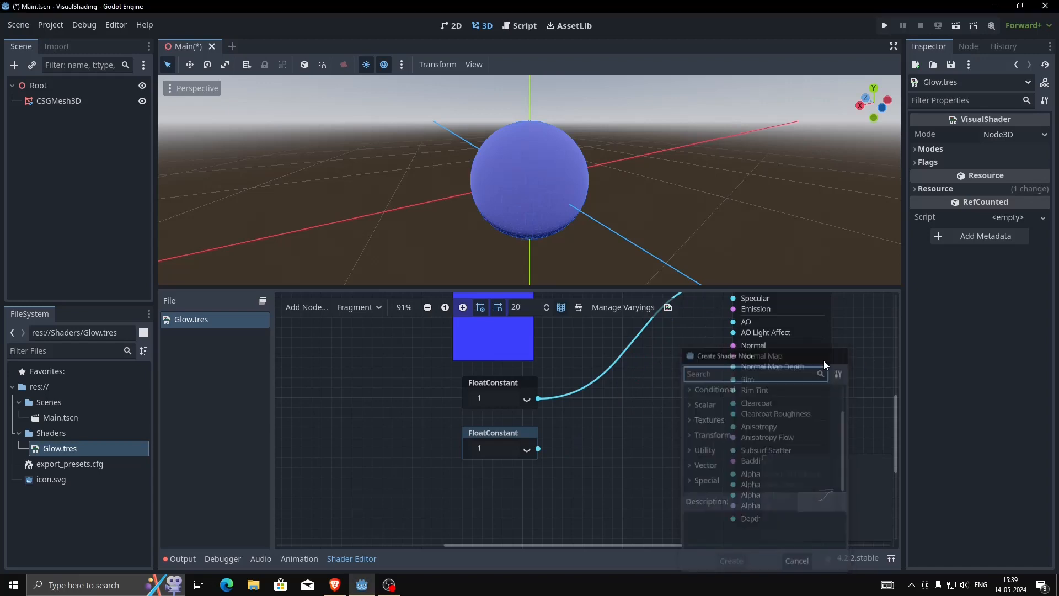
scroll(655, 441, "up", 3)
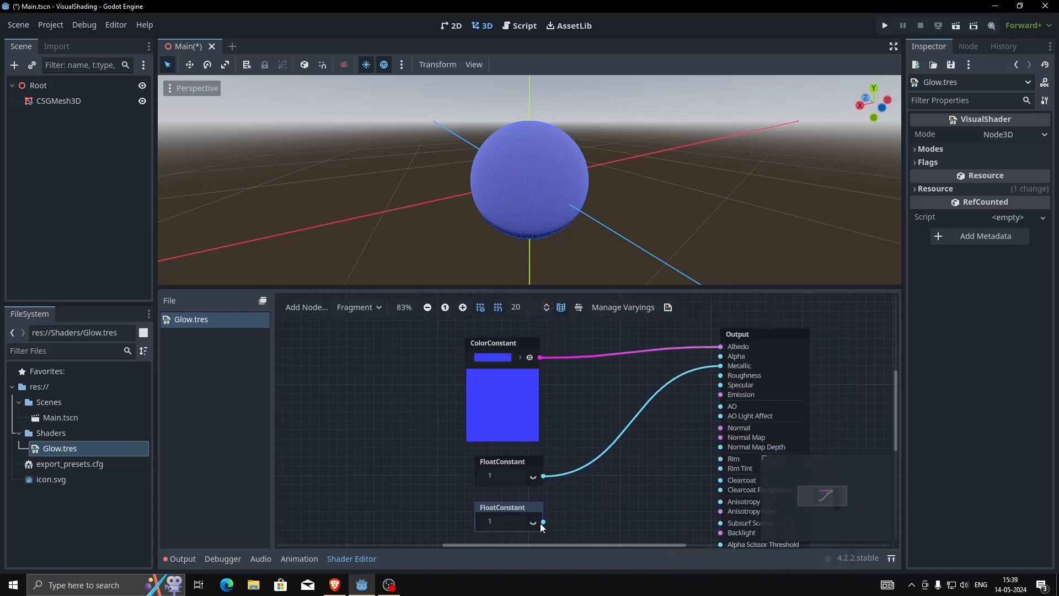
left_click_drag(544, 520, 715, 384)
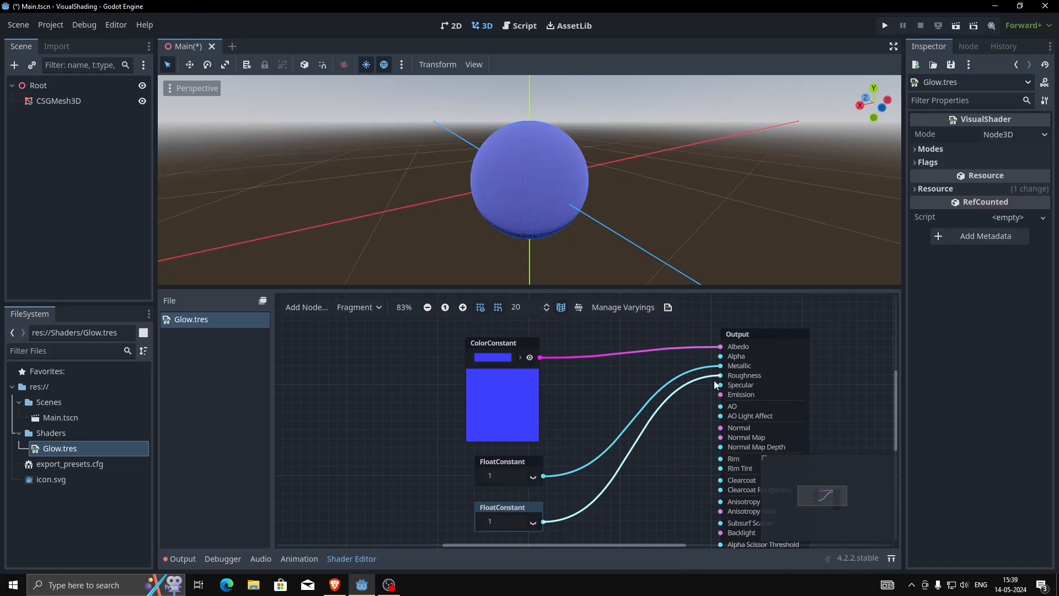
- Set the Roughness FloatConstant to 0.2 and inspect the sphere's surface from several angles
left_click(495, 520)
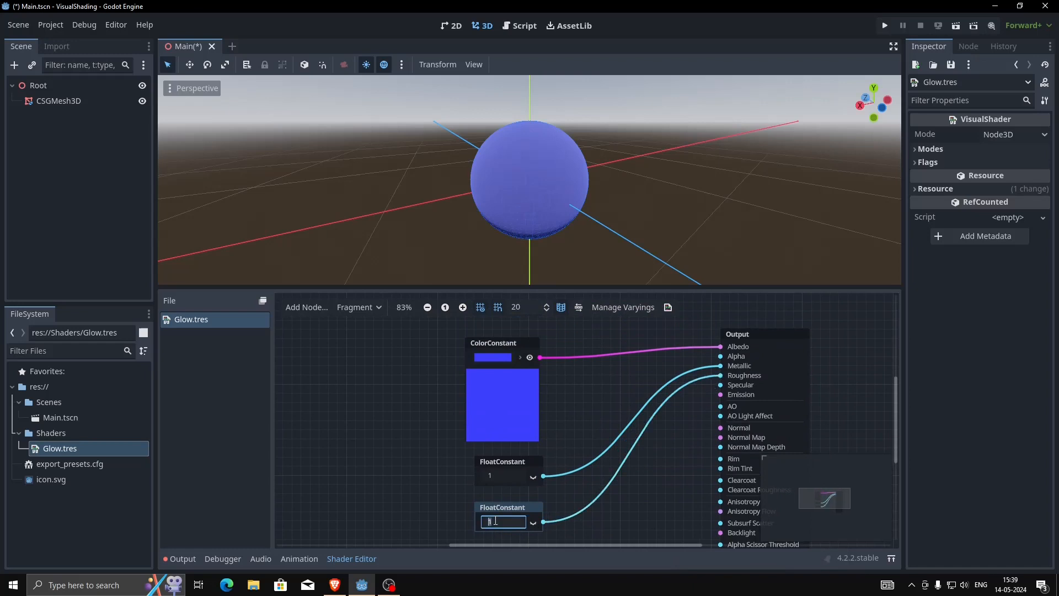
type("0.2")
key("Return")
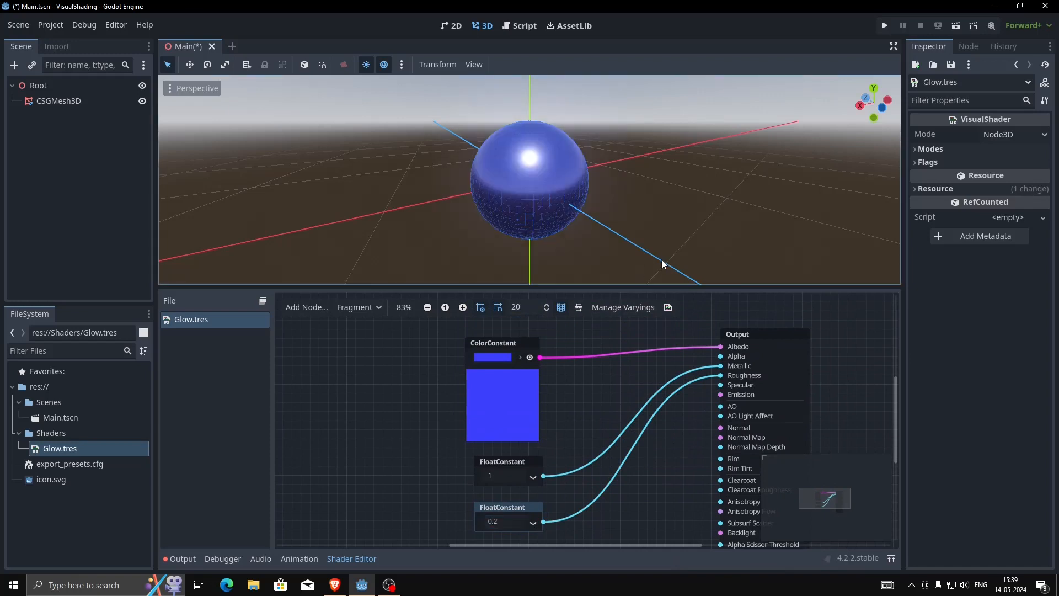
middle_click_drag(644, 200, 481, 200)
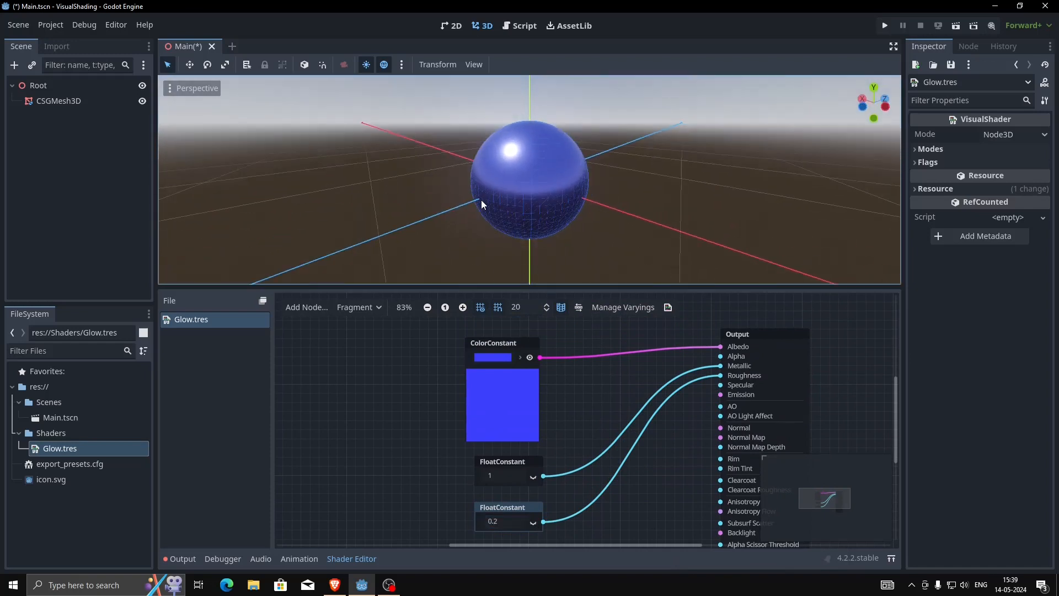
left_click(517, 469)
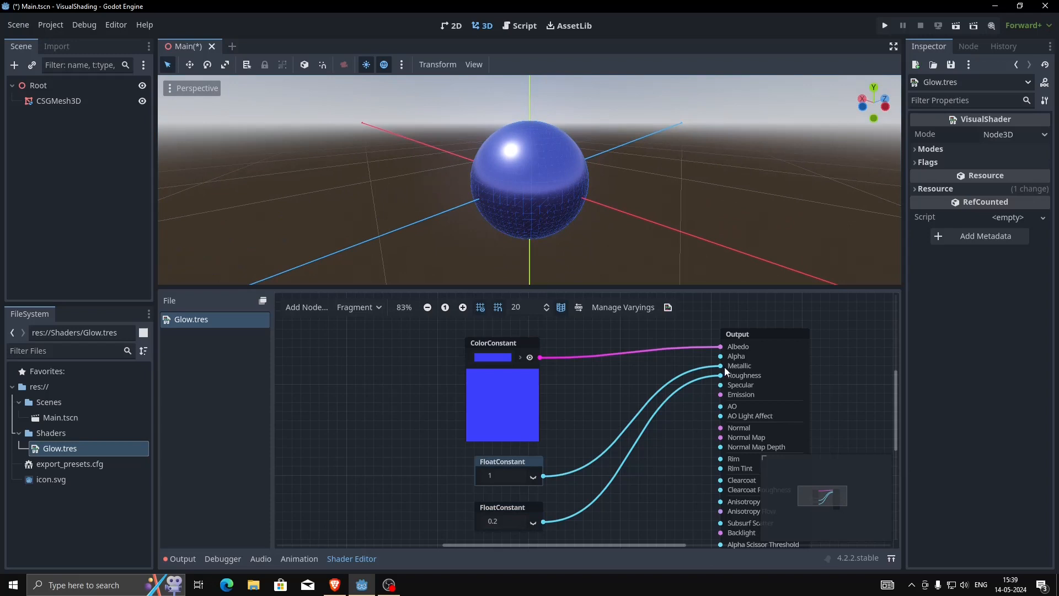
middle_click_drag(614, 143, 701, 163)
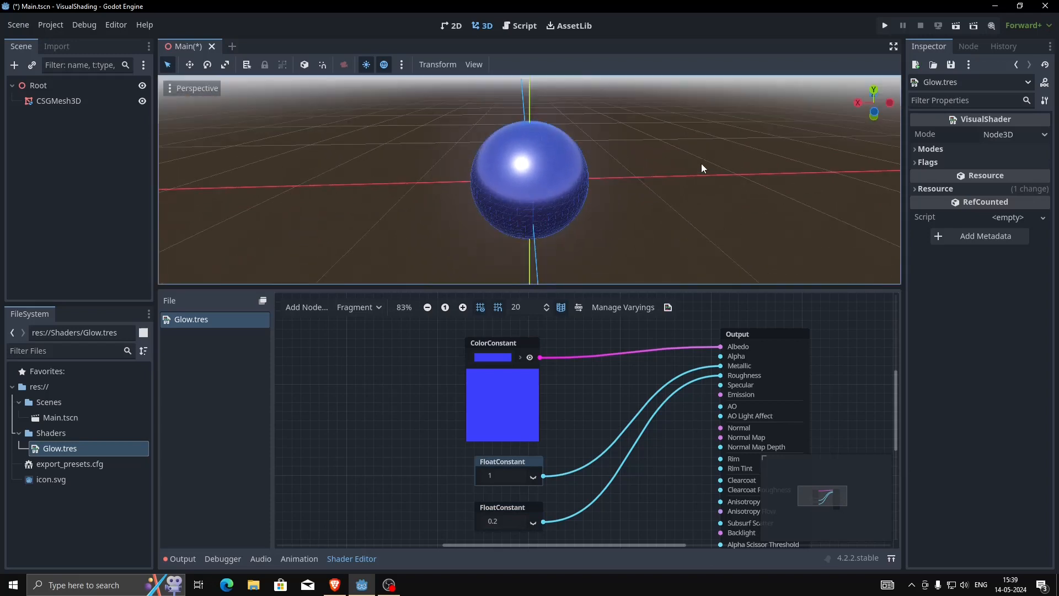
middle_click_drag(665, 134, 543, 259)
- Set the Metallic FloatConstant to 0 and compare the sphere's appearance with the shader graph
left_click(509, 478)
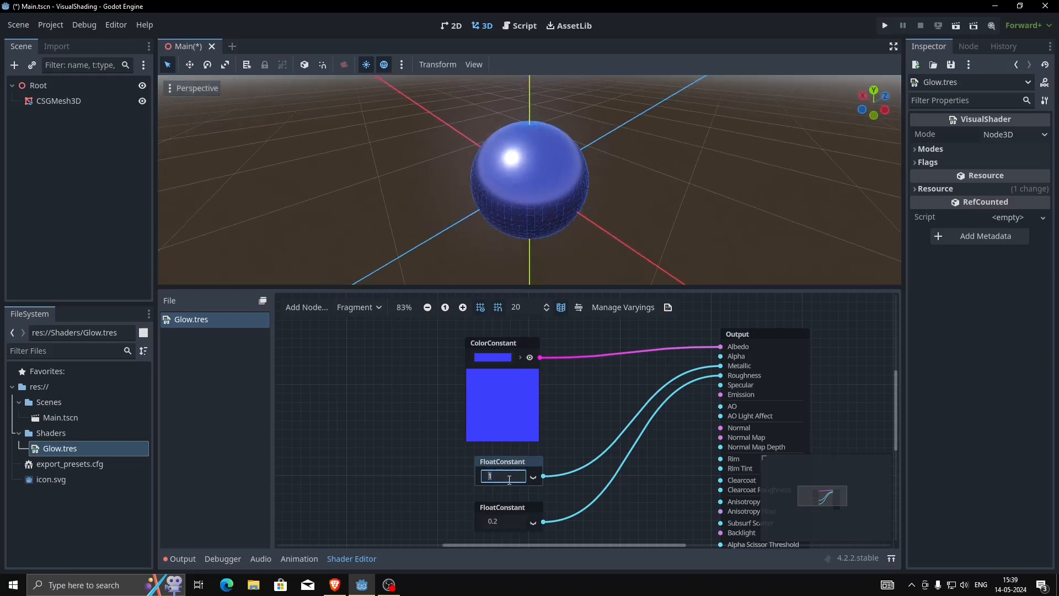
type("0")
key("Return")
middle_click_drag(662, 199, 708, 190)
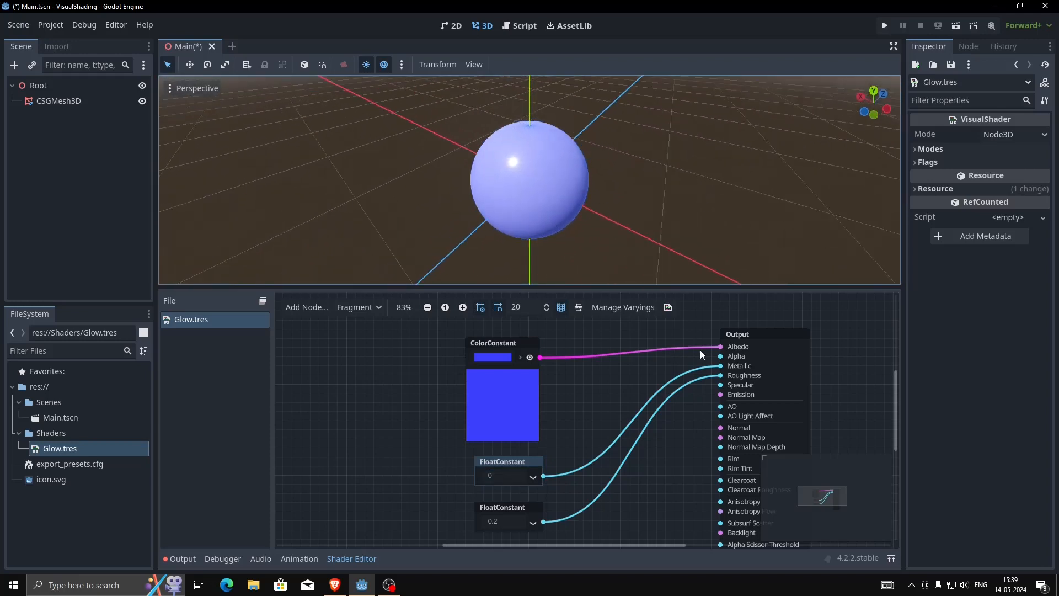
scroll(614, 424, "down", 2)
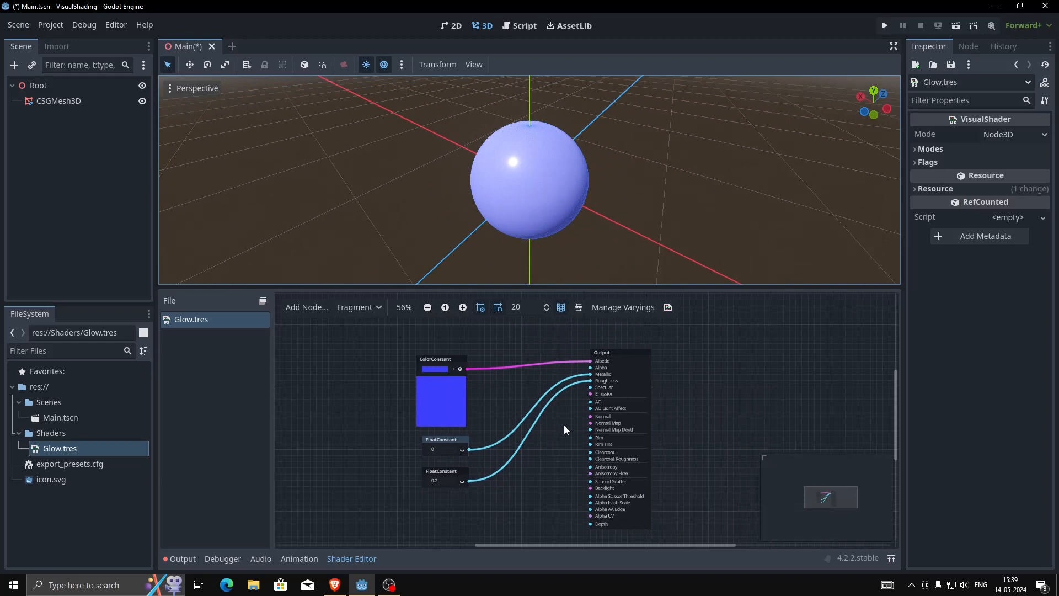
scroll(564, 428, "up", 2)
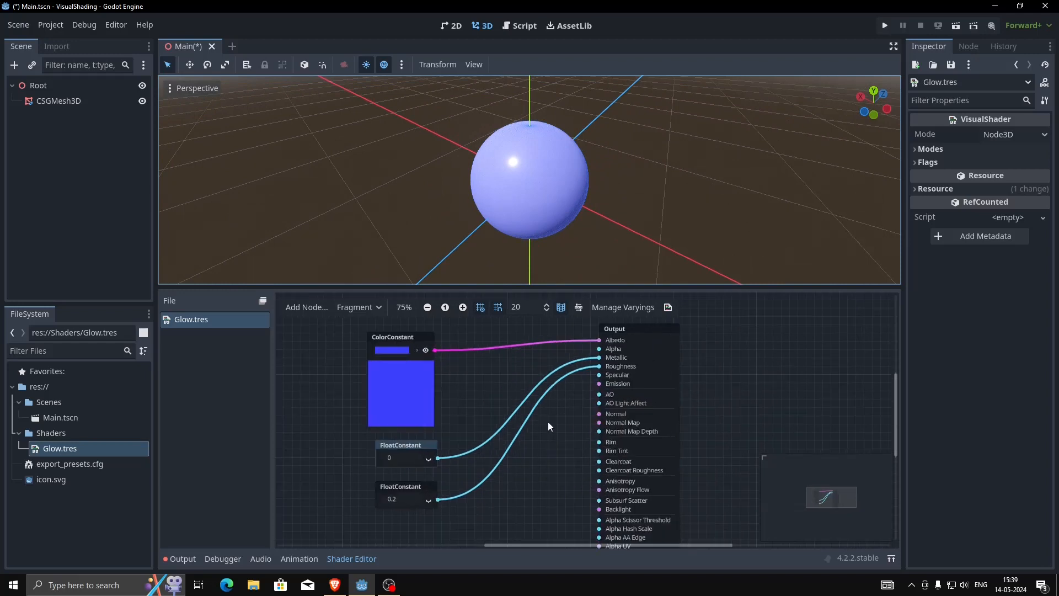
- Examine the CSGMesh3D sphere's material and its assigned shader, then return to the Glow.tres resource and its graph
left_click(53, 101)
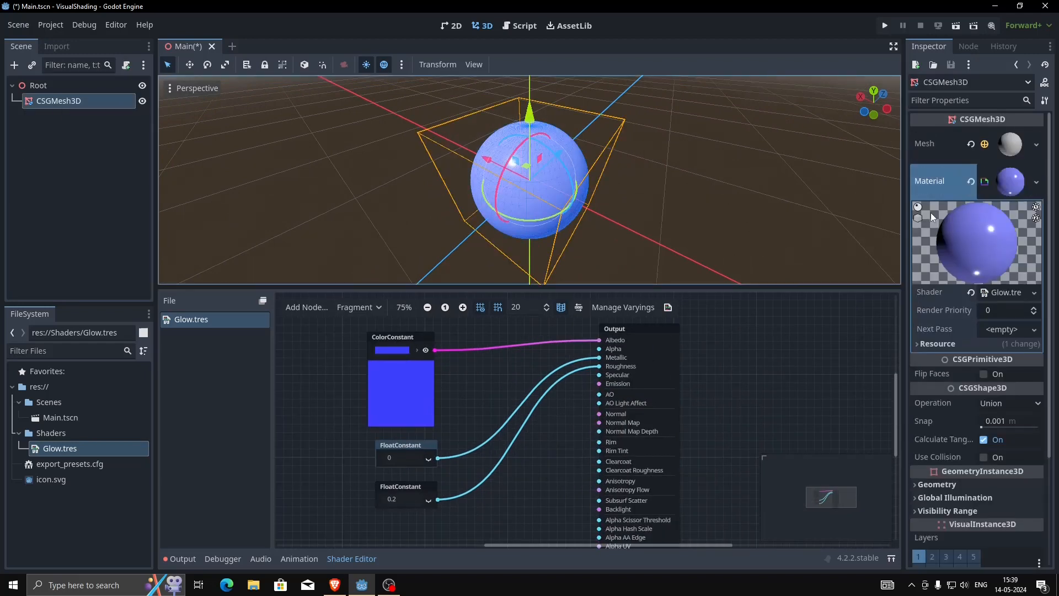
left_click(753, 197)
middle_click_drag(754, 198, 639, 181)
left_click(485, 201)
left_click(69, 90)
left_click(77, 109)
left_click(104, 96)
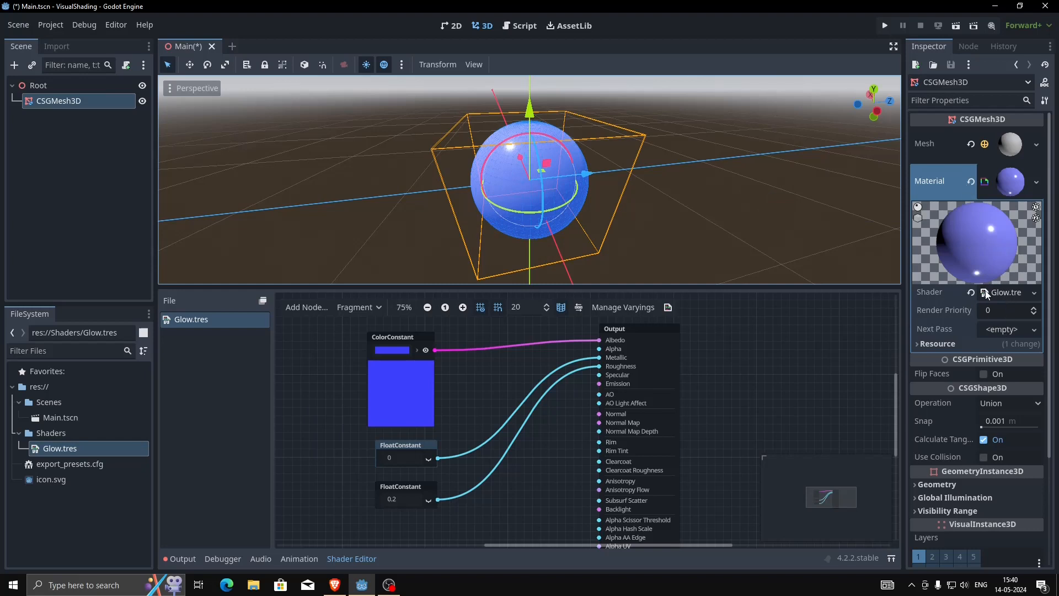
left_click(60, 450)
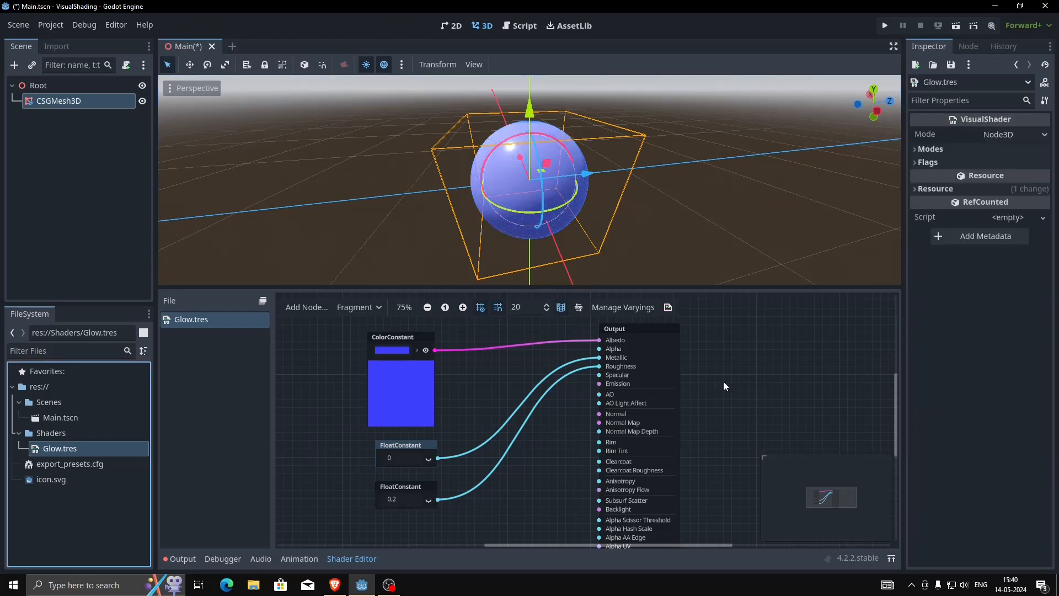
middle_click_drag(575, 406, 686, 409)
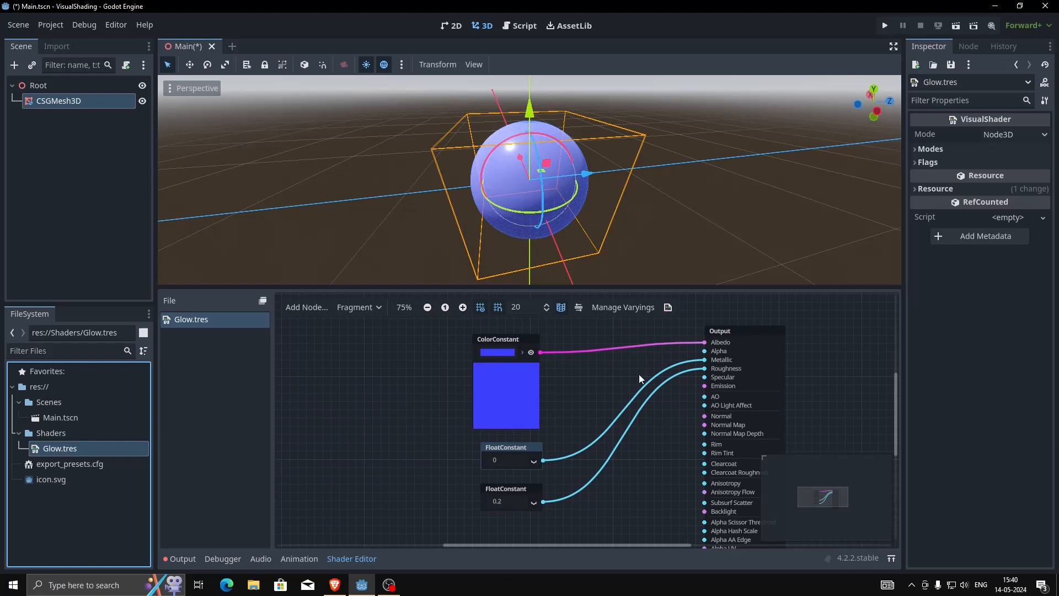
- Duplicate the CSGMesh3D sphere and move the copy about 2 units along the Z axis
left_click(87, 200)
left_click(74, 102)
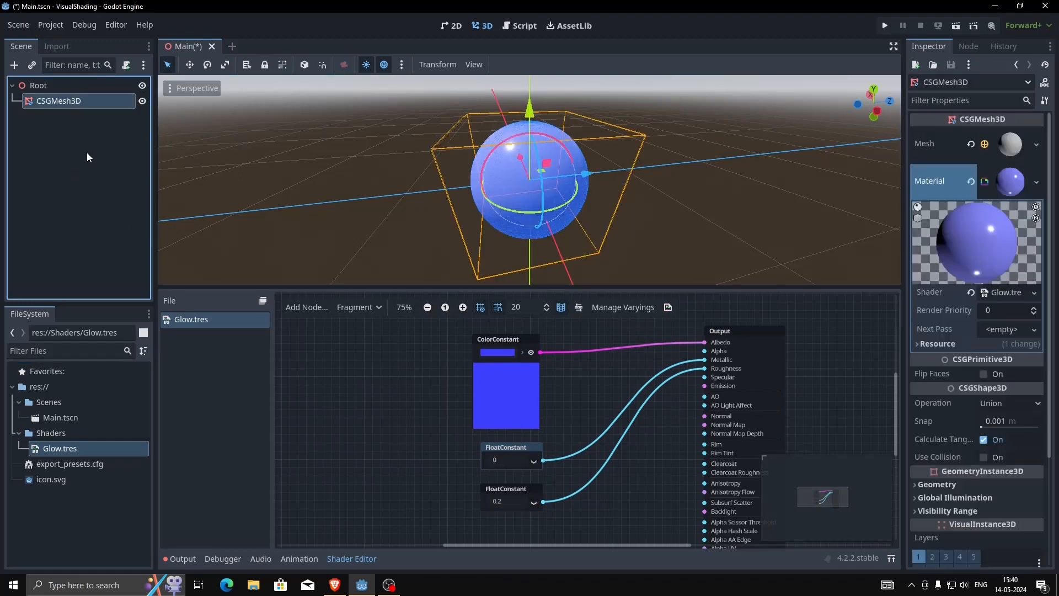
key("ctrl+d")
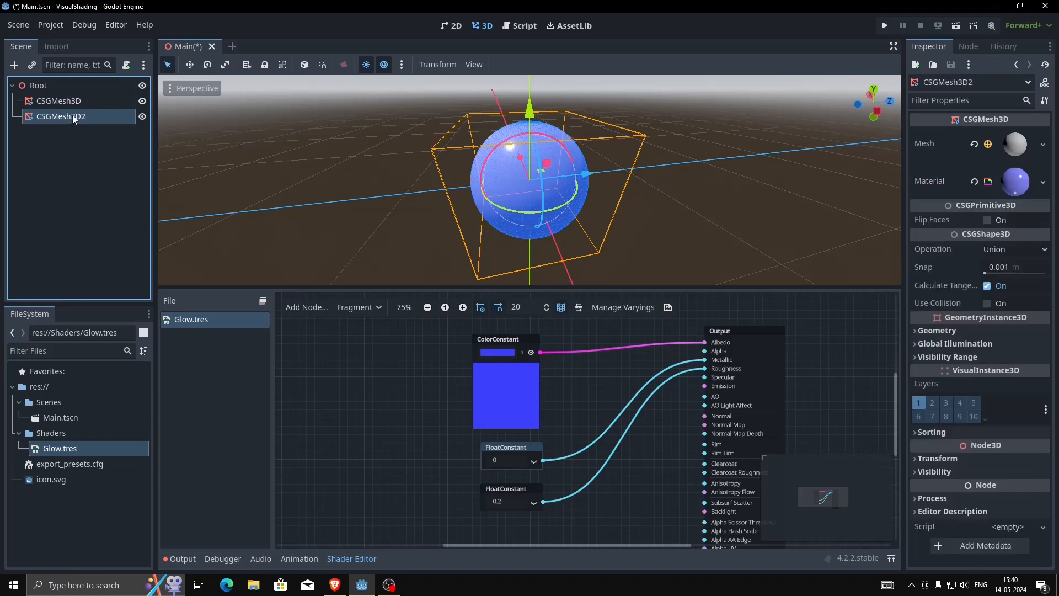
left_click_drag(586, 174, 736, 158)
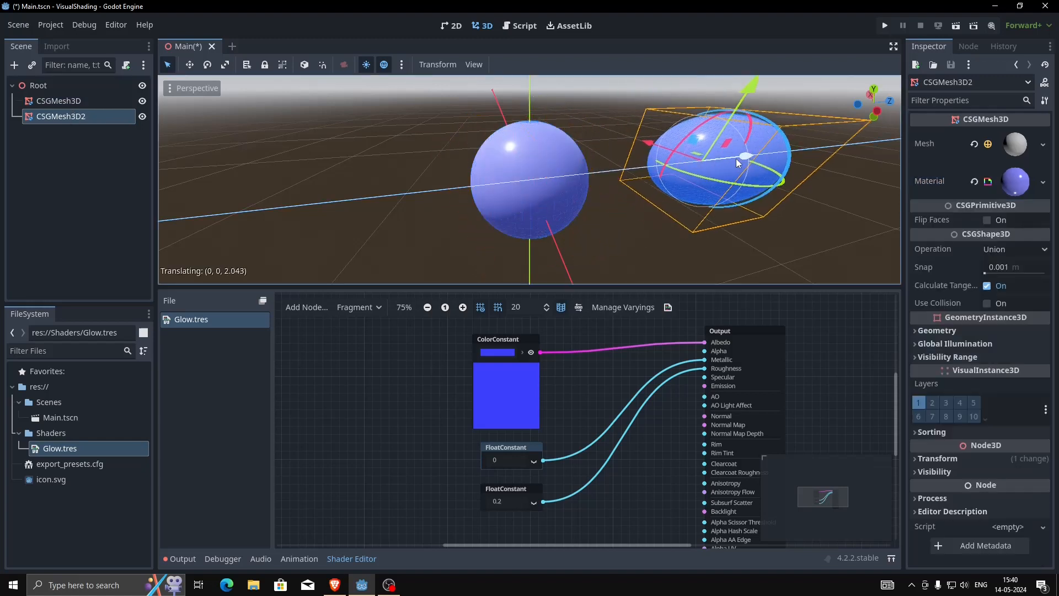
- Enlarge the 3D viewport and compare the original and duplicated spheres from several angles, selecting each one
scroll(704, 221, "down", 4)
middle_click_drag(636, 204, 599, 226)
scroll(607, 234, "up", 2)
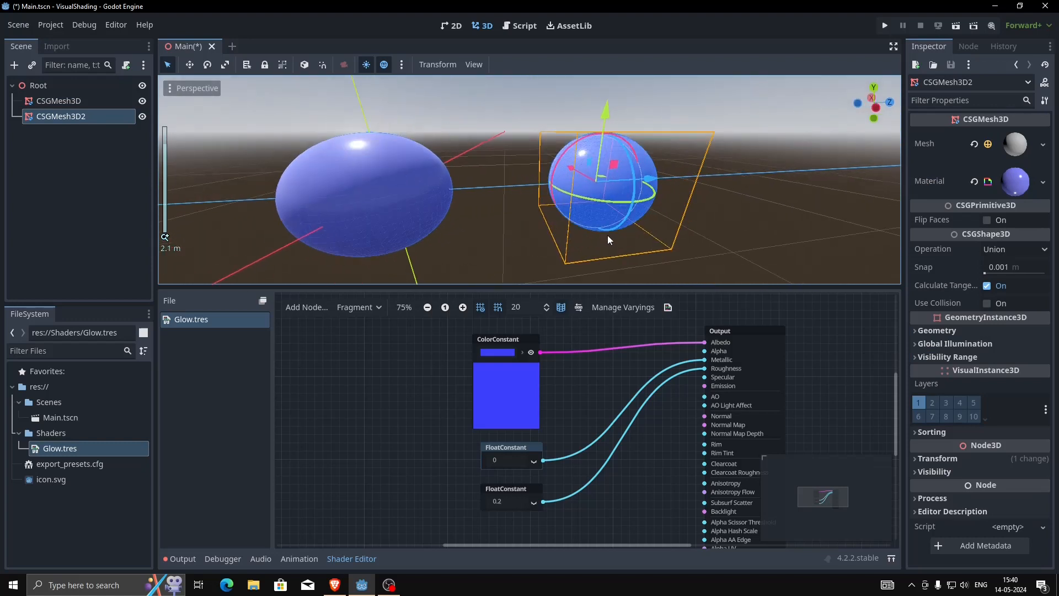
left_click(541, 282)
left_click_drag(541, 286, 539, 380)
scroll(554, 321, "down", 6)
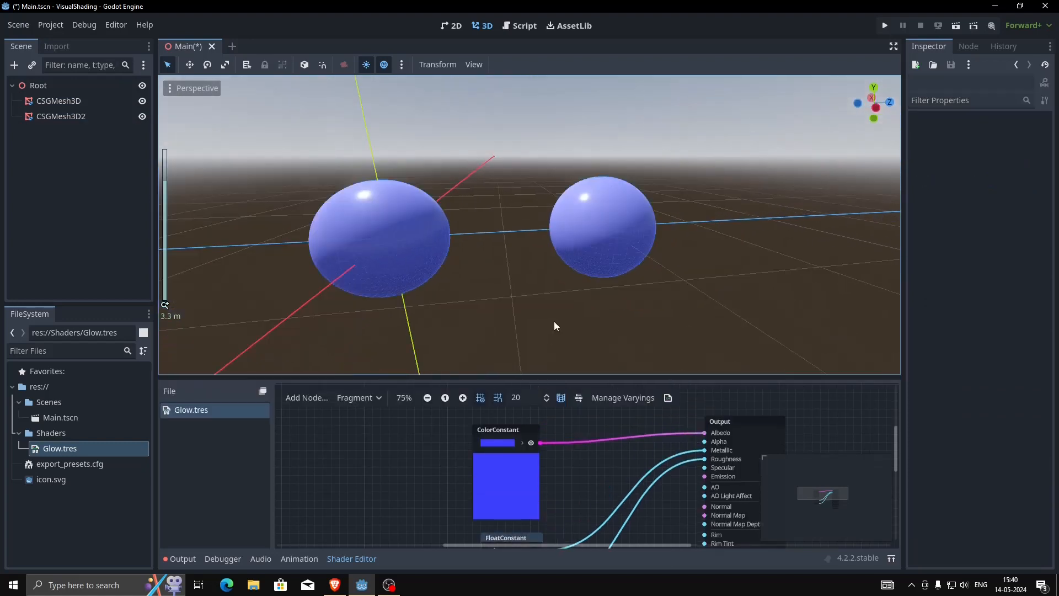
middle_click_drag(553, 337, 647, 244)
left_click(599, 236)
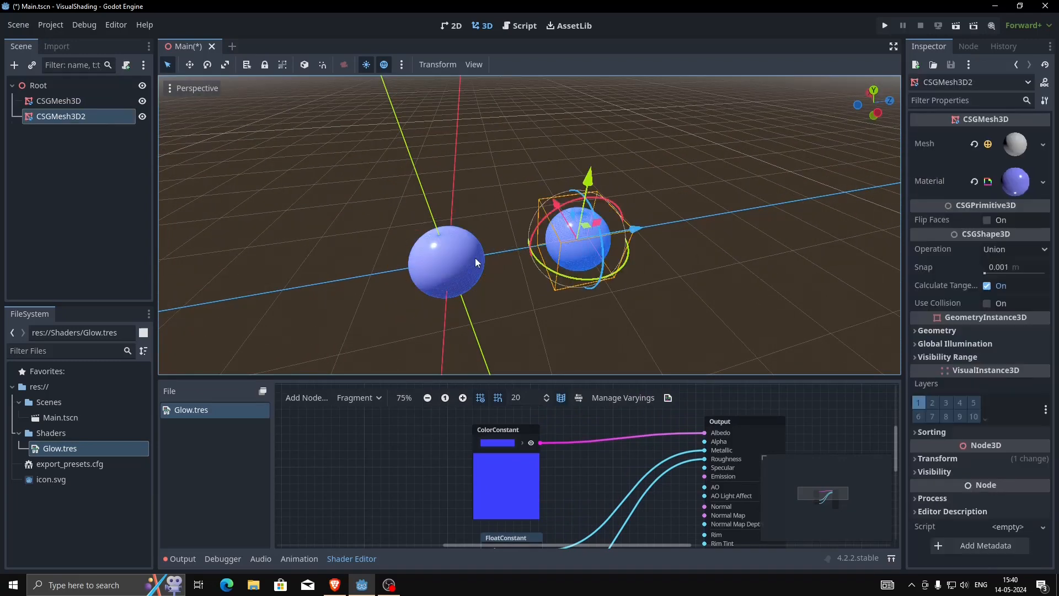
left_click(475, 257)
left_click(578, 235)
scroll(542, 457, "up", 2)
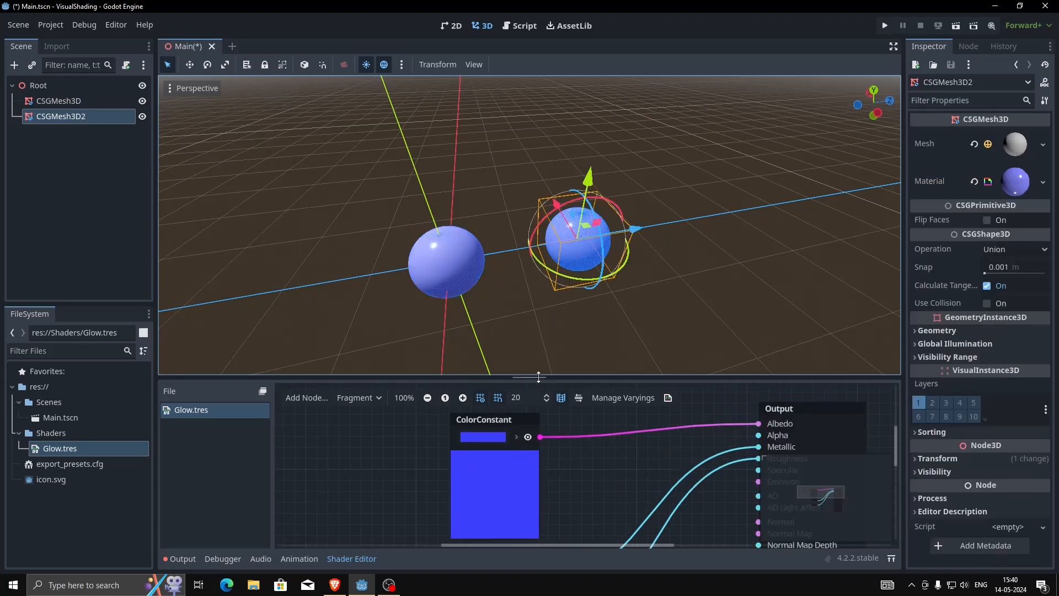
- Enlarge the shader graph area, set the ColorConstant to teal 2a7666, and inspect both spheres
left_click_drag(539, 381, 539, 328)
left_click(492, 389)
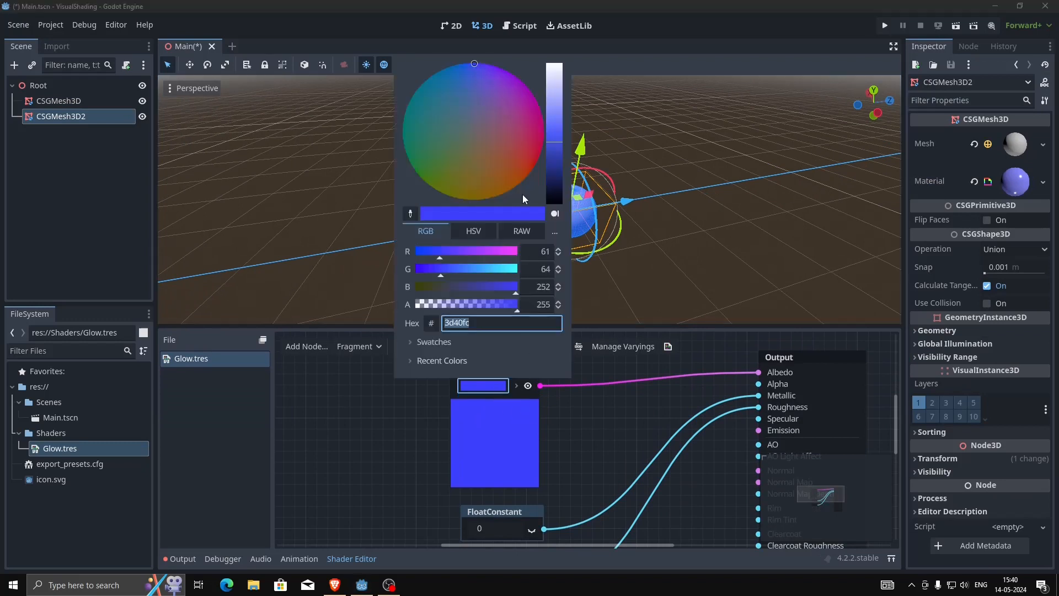
mouse_move(494, 113)
left_mouse_down()
mouse_move(445, 138)
mouse_move(421, 134)
left_mouse_up()
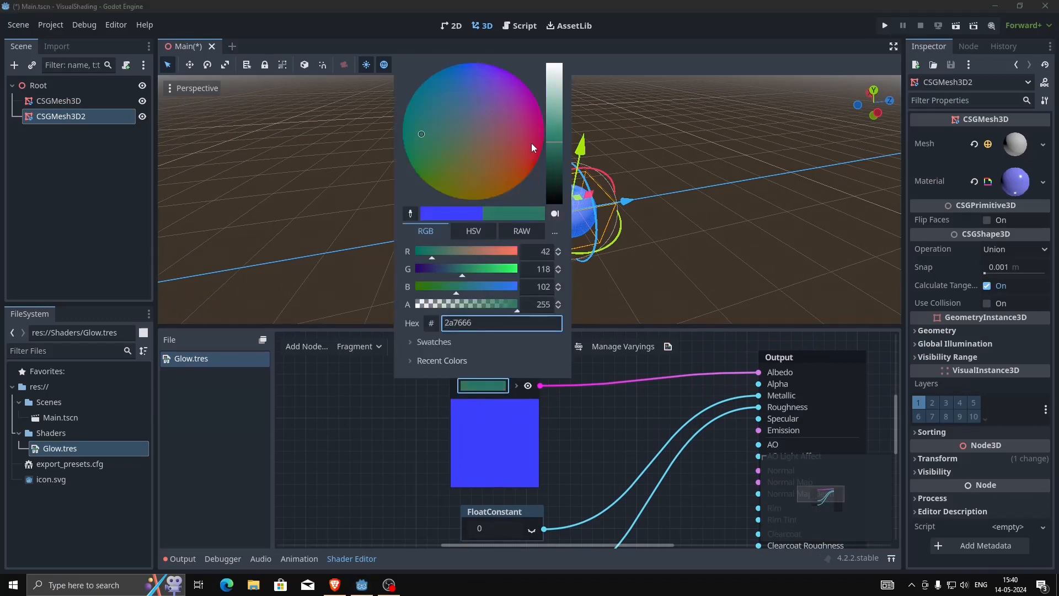
left_click(651, 293)
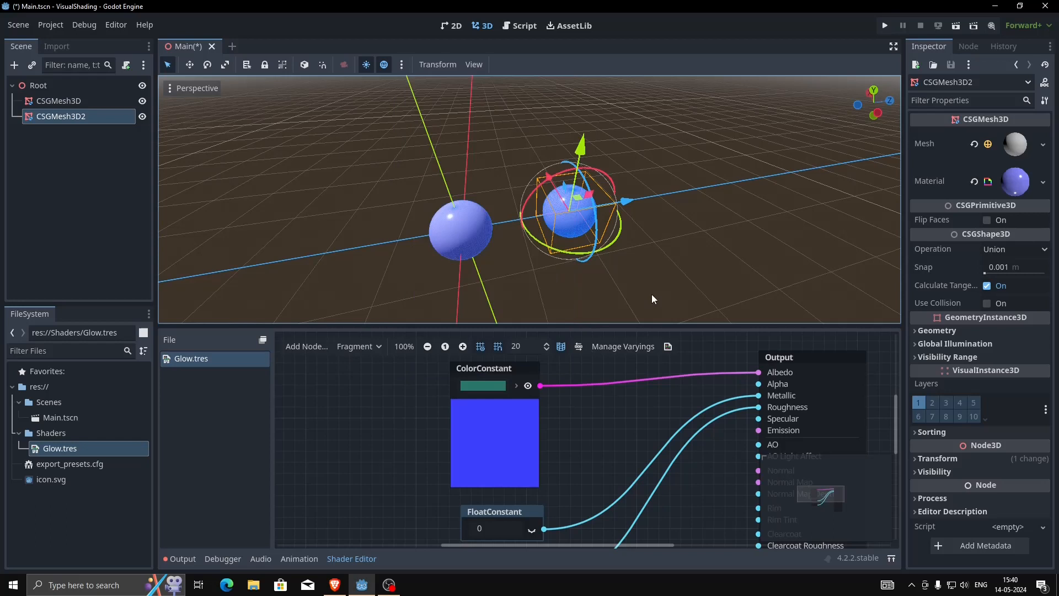
scroll(617, 247, "up", 12)
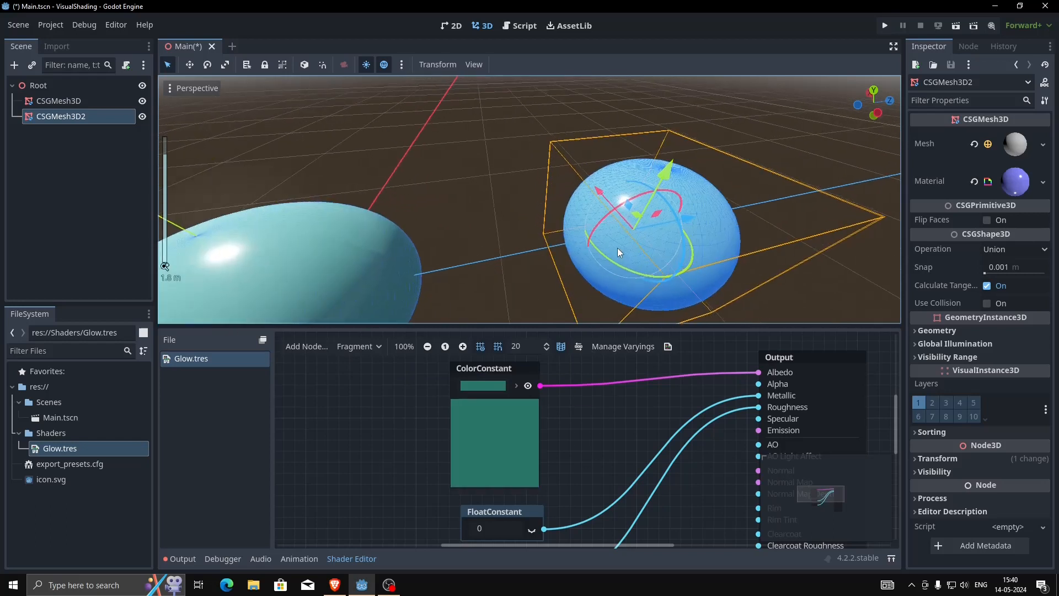
scroll(617, 247, "down", 8)
middle_click_drag(673, 243, 623, 245)
left_click(706, 226)
- Change the ColorConstant to a bright orange and inspect both spheres in the viewport
left_click(474, 386)
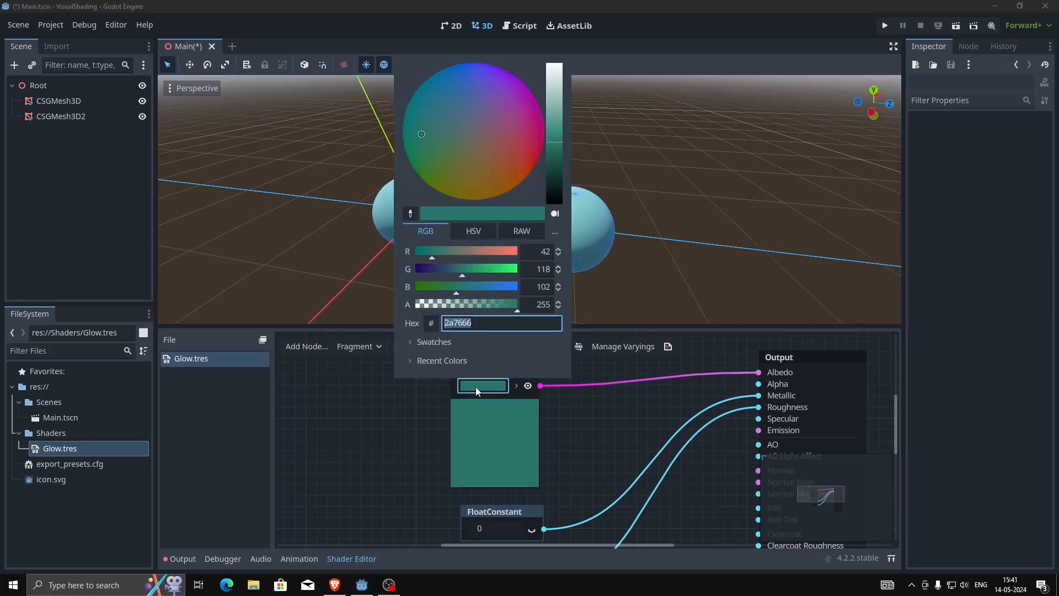
left_click_drag(560, 141, 553, 113)
left_click_drag(450, 137, 506, 205)
left_click(677, 229)
scroll(623, 267, "up", 4)
mouse_move(623, 267)
middle_mouse_down()
mouse_move(666, 260)
mouse_move(613, 277)
middle_mouse_up()
scroll(651, 260, "down", 6)
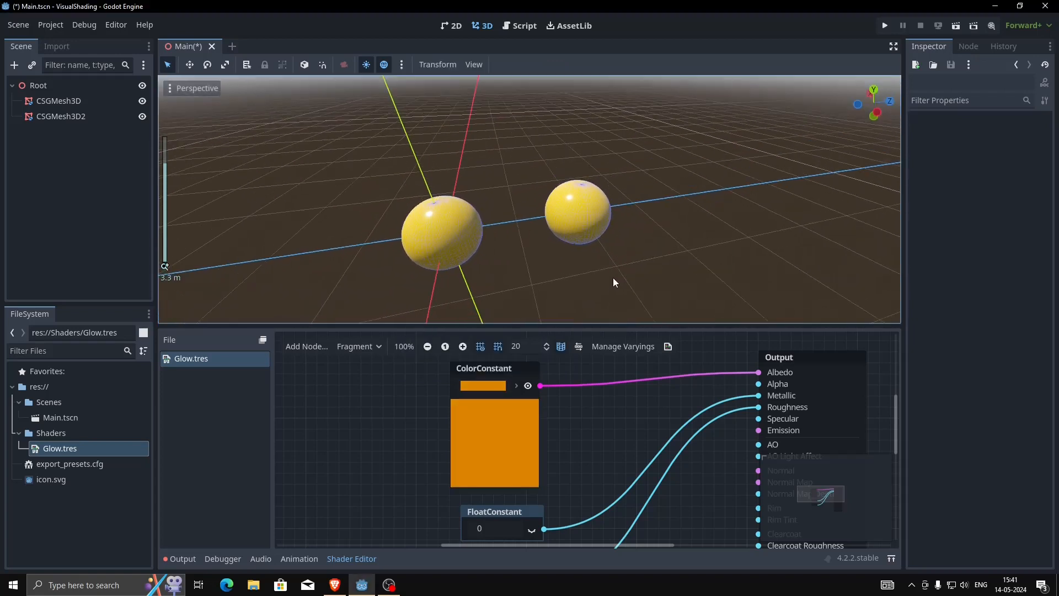
- Check the material of each sphere, then delete the orange ColorConstant node from the Glow shader graph
left_click(589, 229)
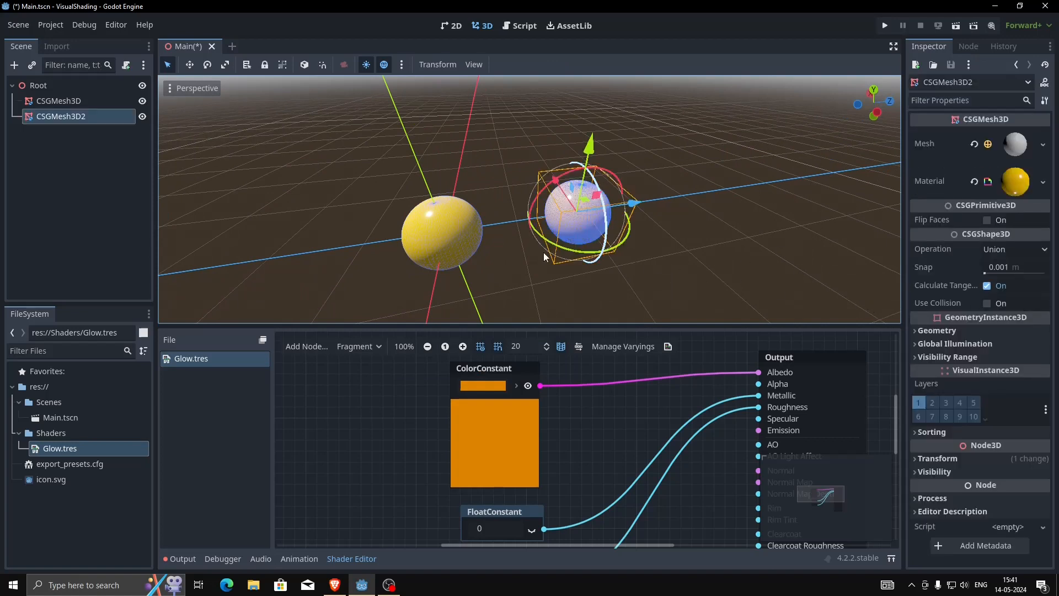
left_click(417, 230)
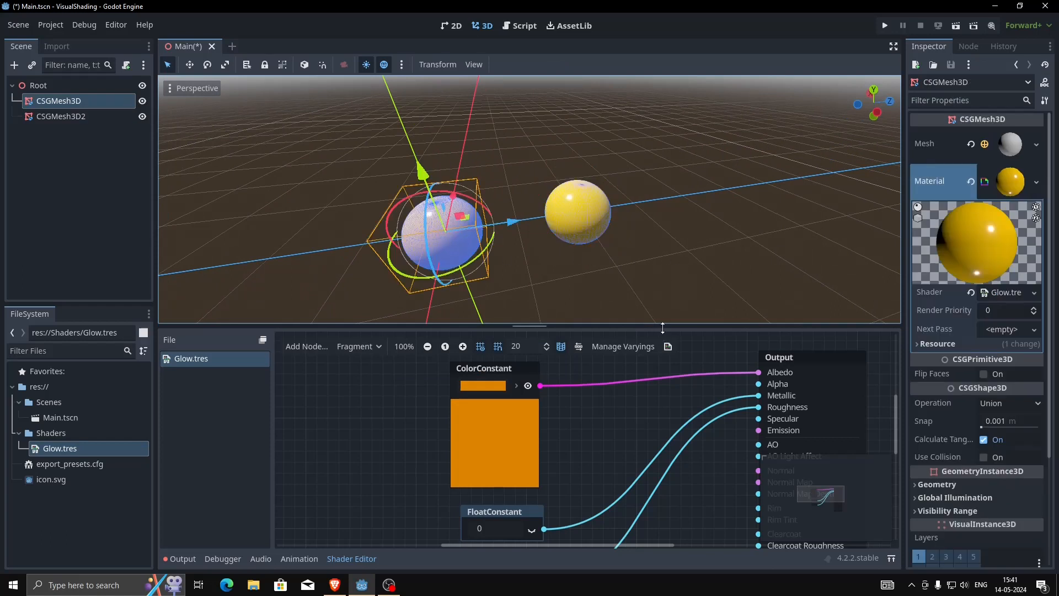
scroll(616, 386, "down", 1)
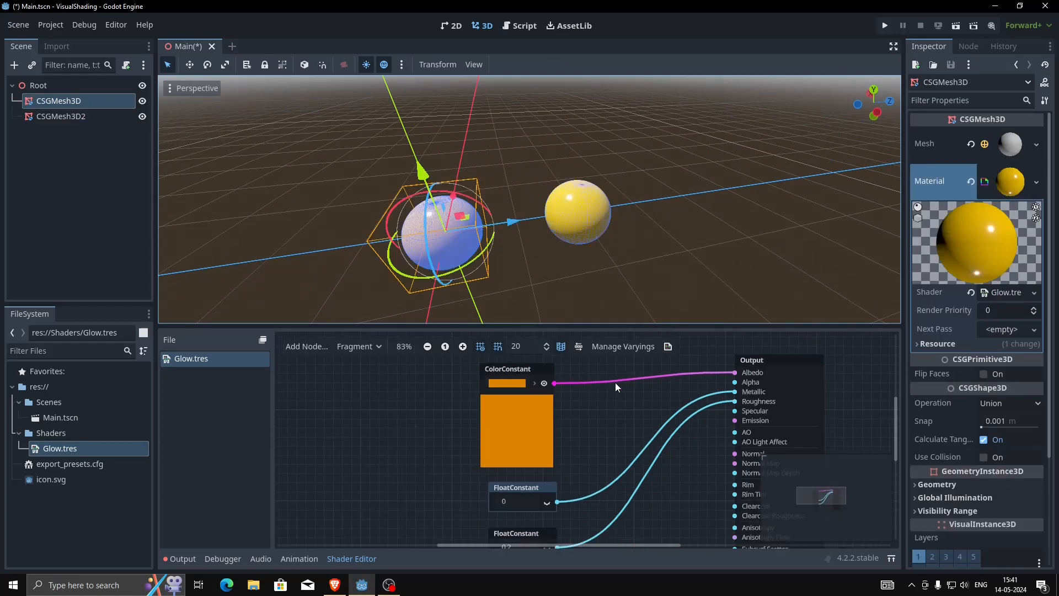
scroll(616, 391, "down", 1)
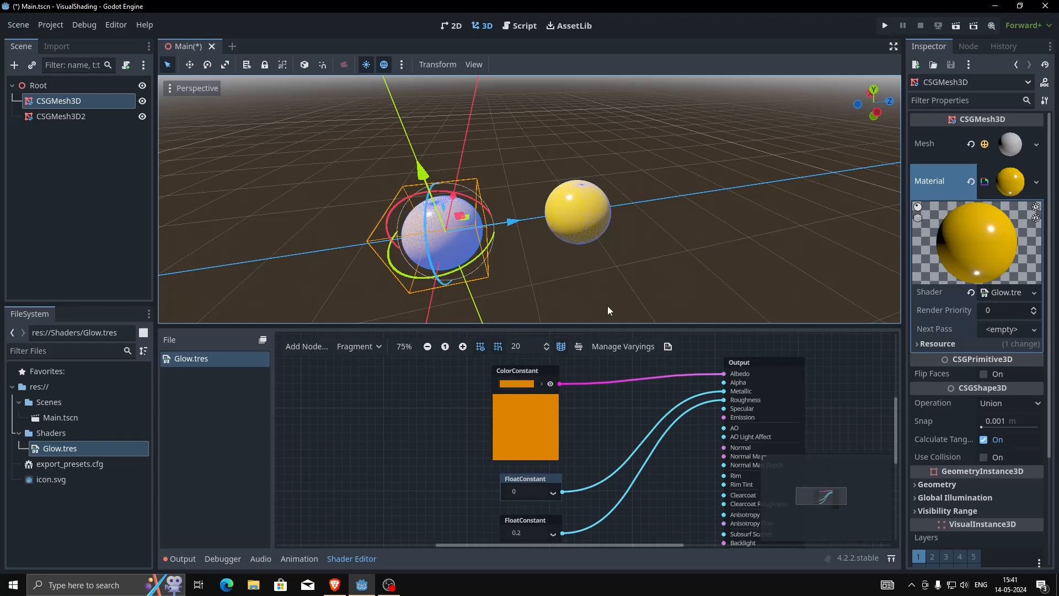
scroll(587, 421, "up", 1)
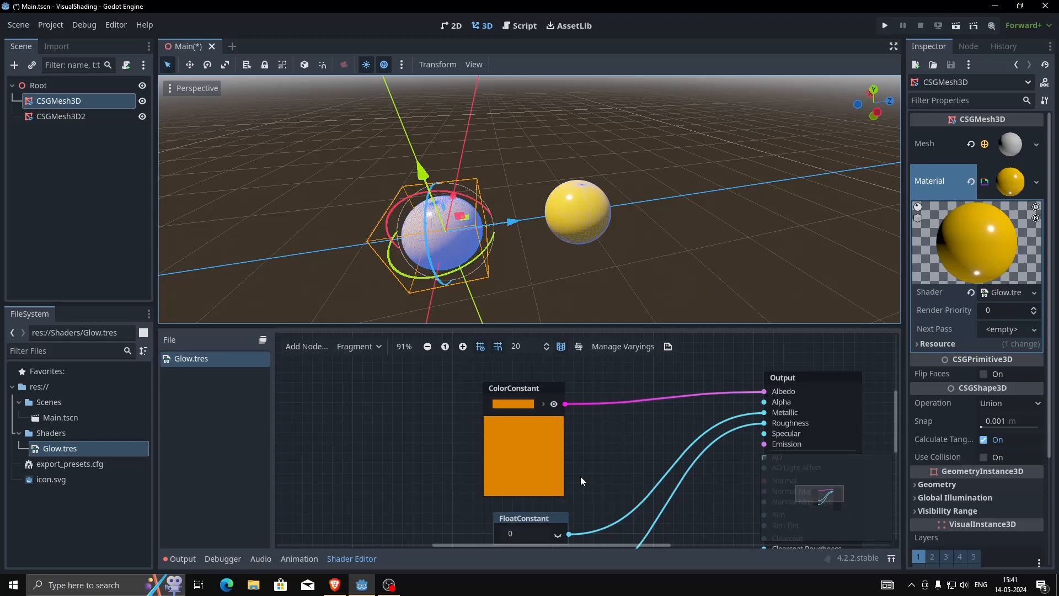
left_click(555, 386)
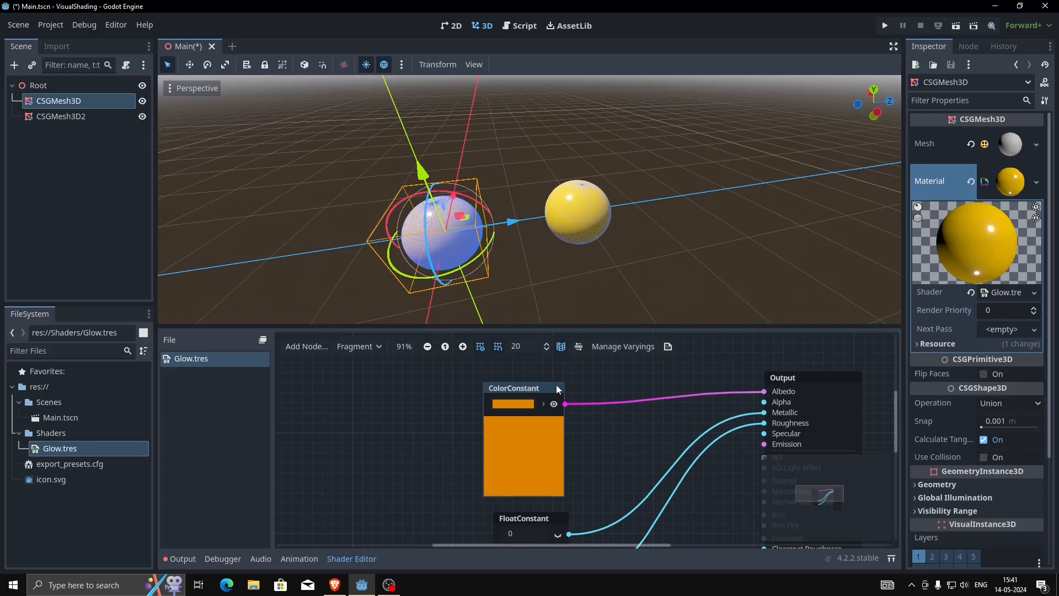
left_click(556, 388)
- Add a new ColorConstant node to the graph, place it well away from the Output node, and show its colour preview
right_click(487, 388)
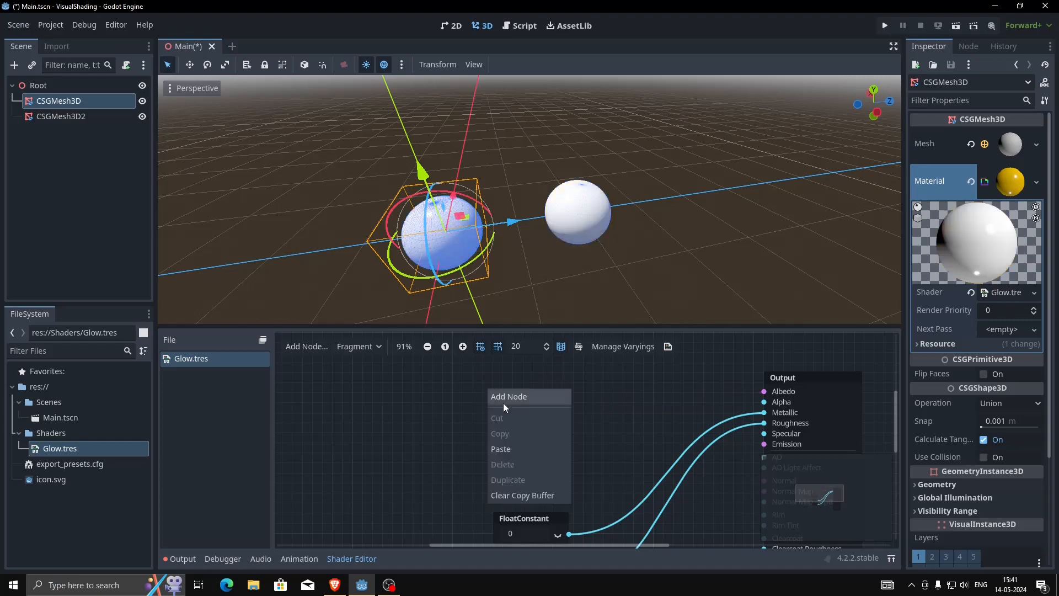
left_click(504, 397)
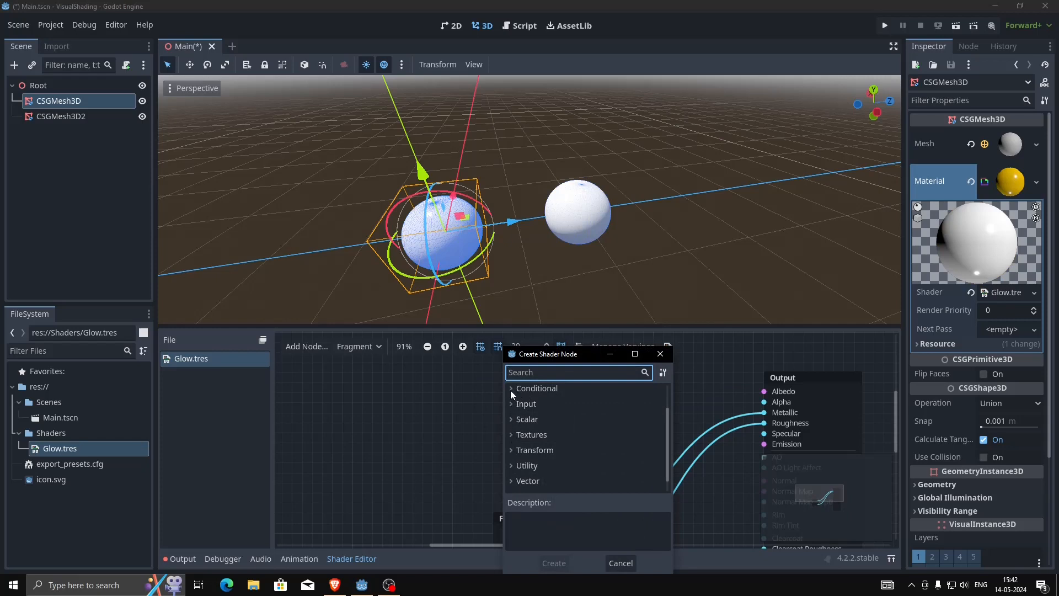
scroll(518, 403, "up", 2)
left_click(511, 392)
left_click(516, 454)
scroll(518, 454, "down", 1)
left_click(559, 460)
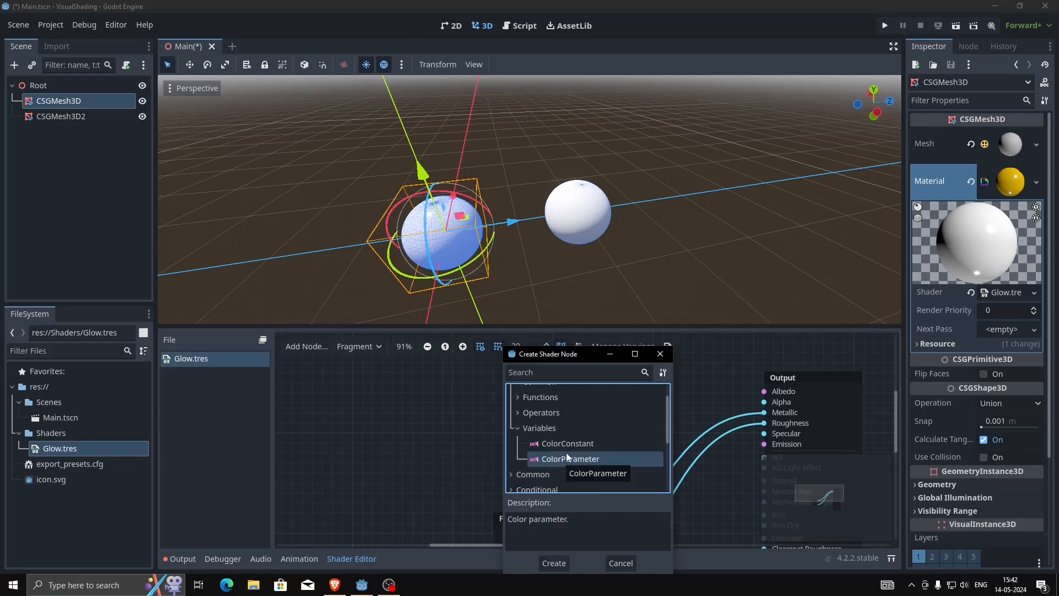
left_click(568, 448)
left_click(566, 461)
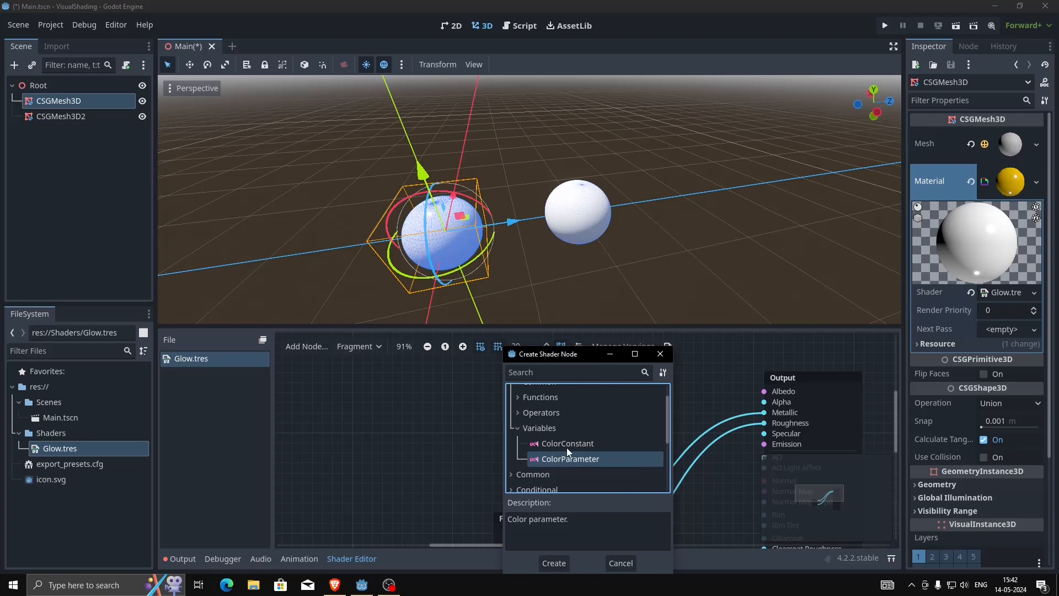
left_click(567, 446)
double_click(567, 447)
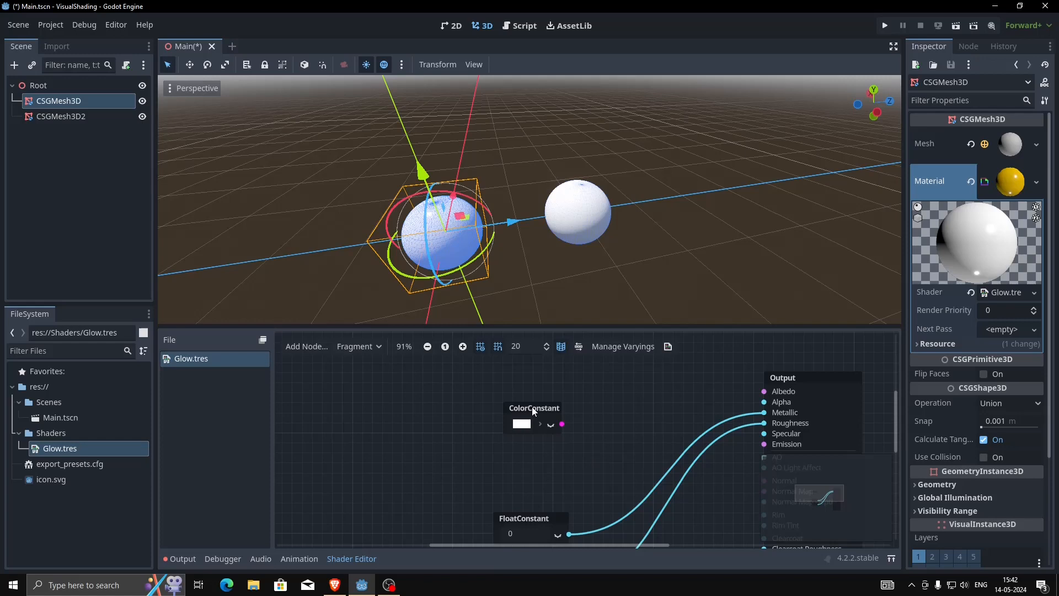
left_click_drag(532, 405, 354, 384)
left_click(371, 404)
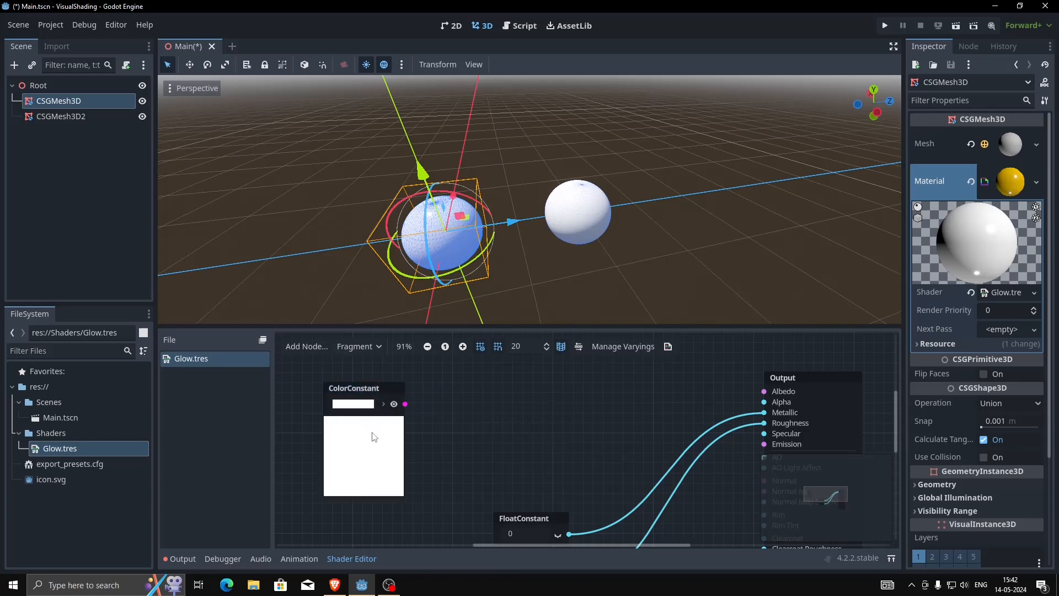
left_click_drag(404, 403, 569, 463)
left_click(565, 464)
- Add a ColorParameter node to the graph and place it beside the ColorConstant
right_click(491, 432)
right_click(467, 414)
right_click(467, 414)
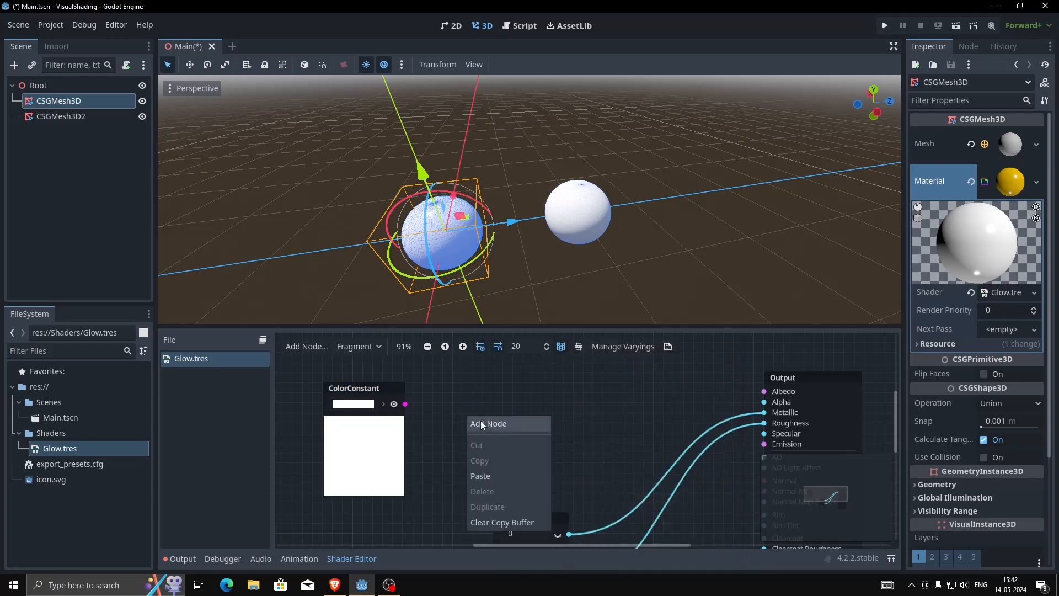
left_click(480, 424)
left_click(489, 392)
left_click(494, 454)
scroll(525, 468, "down", 1)
double_click(540, 456)
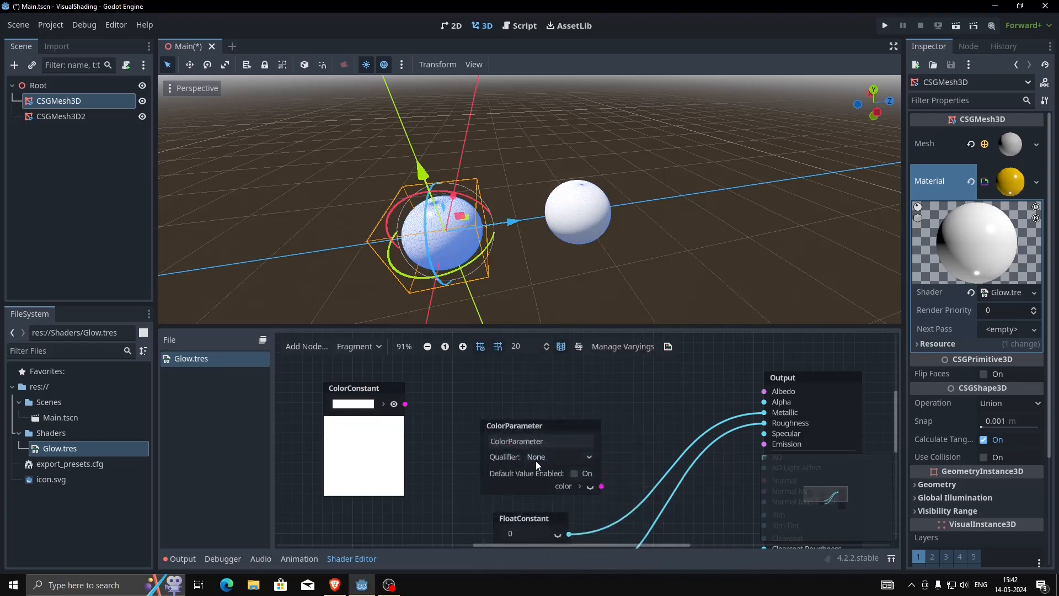
left_click_drag(527, 431, 496, 391)
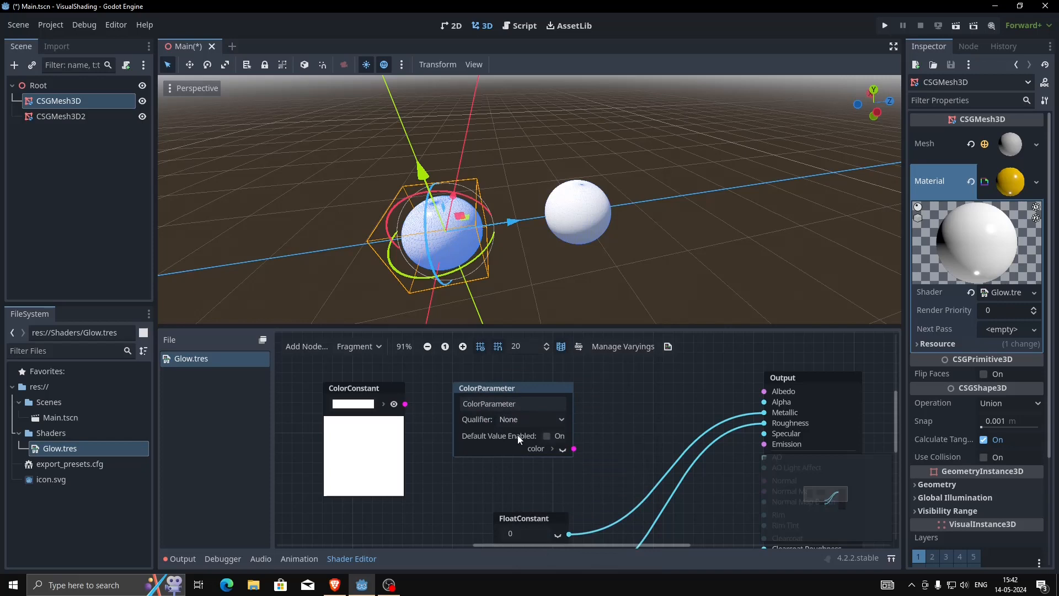
- Rename the ColorParameter as BaseColor
left_click(520, 404)
double_click(530, 405)
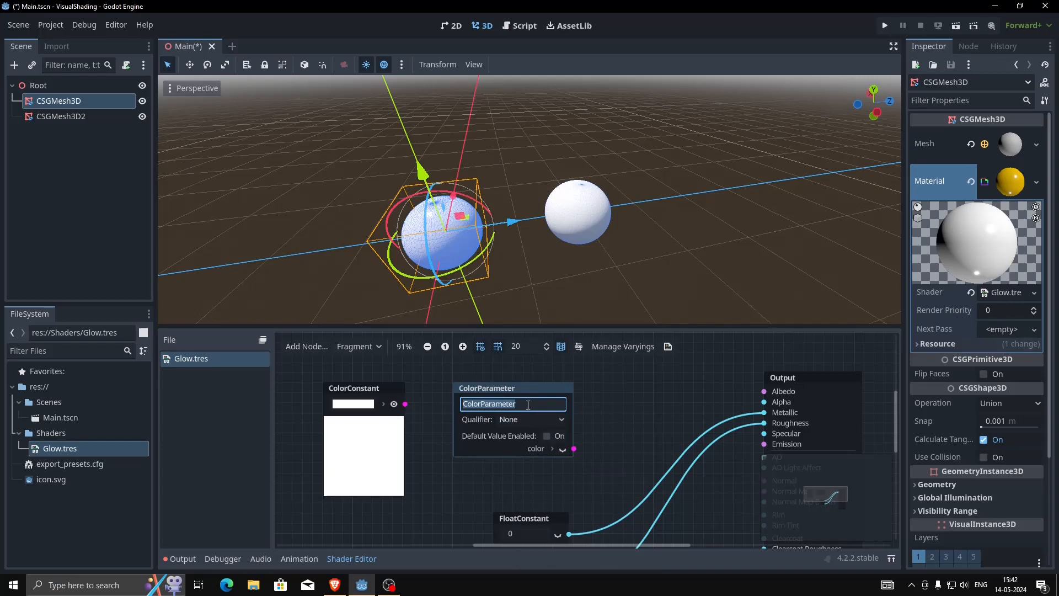
type("BaseColor")
key("Return")
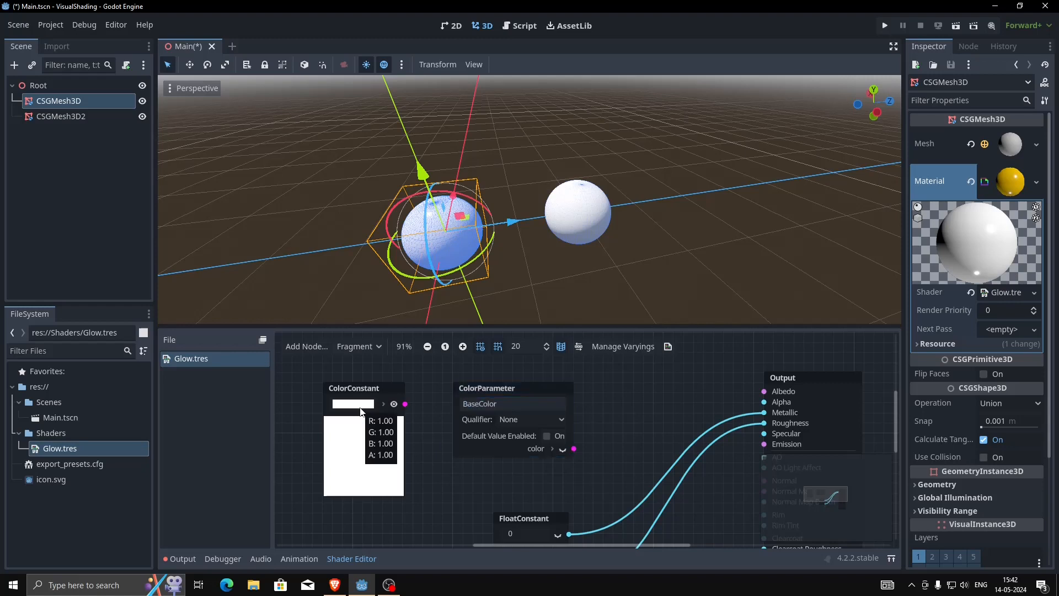
- Delete the ColorConstant, connect the ColorParameter's color output to the Output node's Albedo input, and save the scene
left_click(375, 388)
key("Delete")
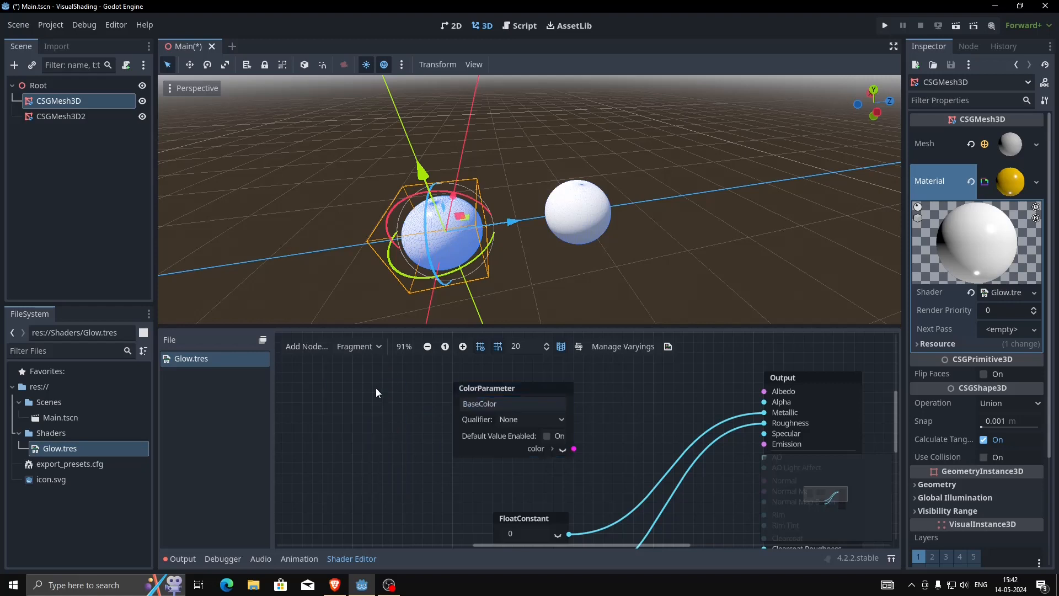
left_click_drag(574, 449, 761, 391)
key("ctrl+s")
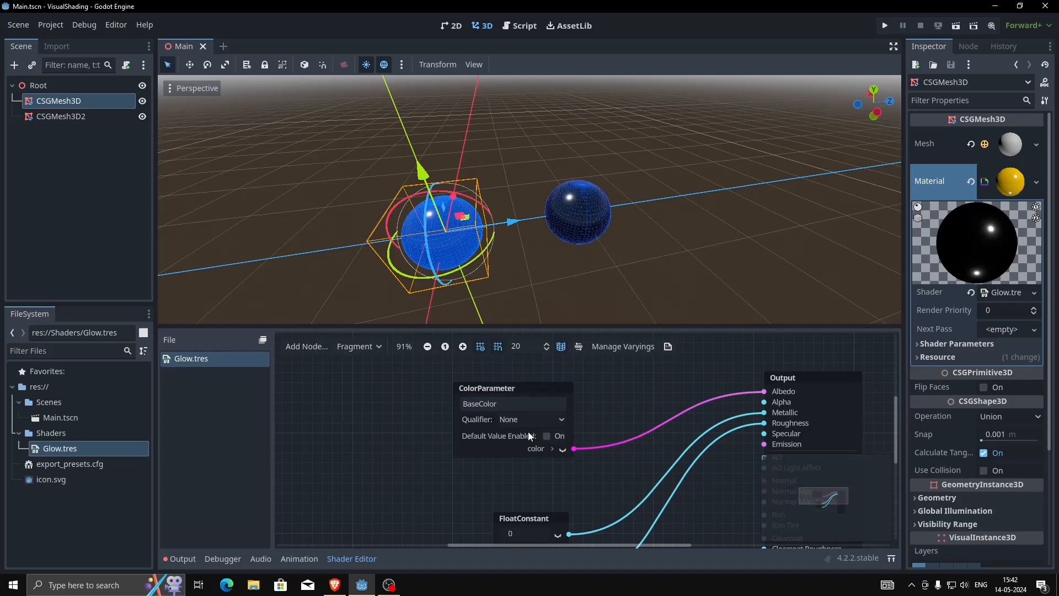
- Expand the shader parameters of the CSGMesh3D material, rename the ColorParameter as MainColor, and save the scene
left_click(915, 343)
left_click(483, 403)
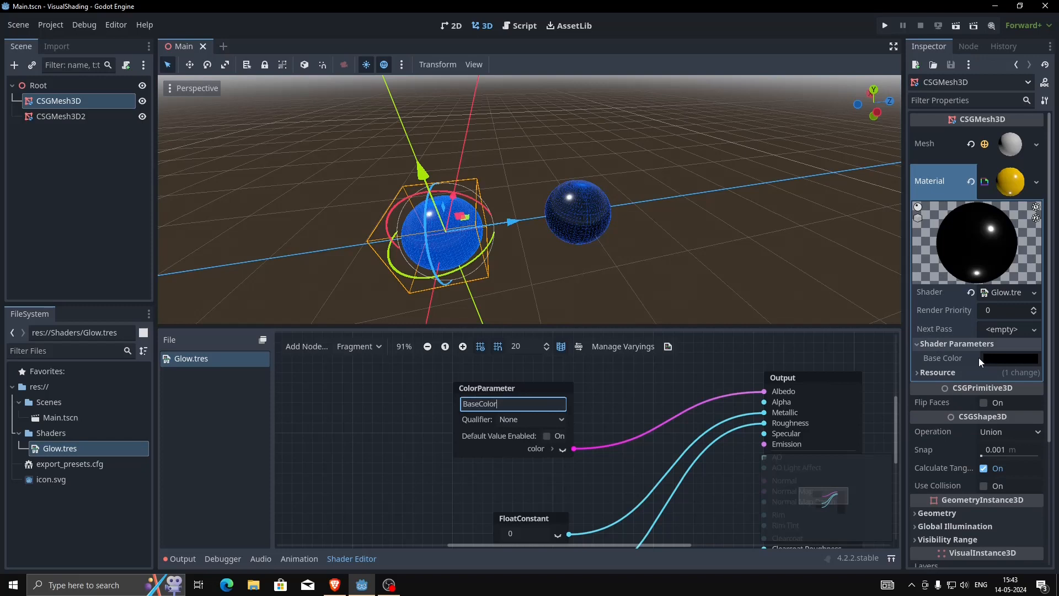
double_click(537, 403)
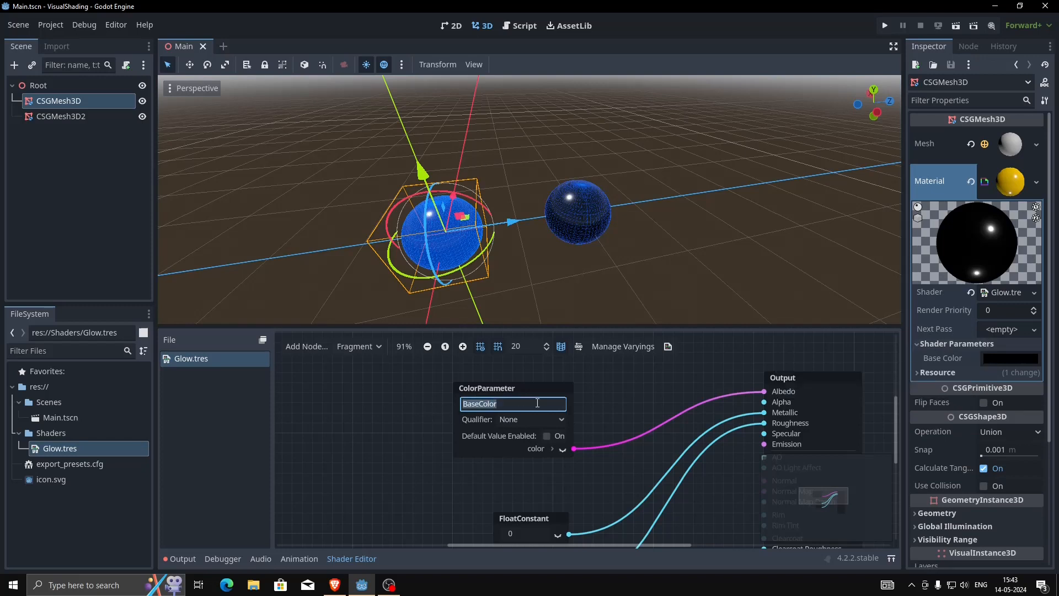
type("Base")
key("BackSpace")
key("BackSpace")
key("BackSpace")
key("BackSpace")
type("M<")
type("ainColor")
key("Return")
key("ctrl+s")
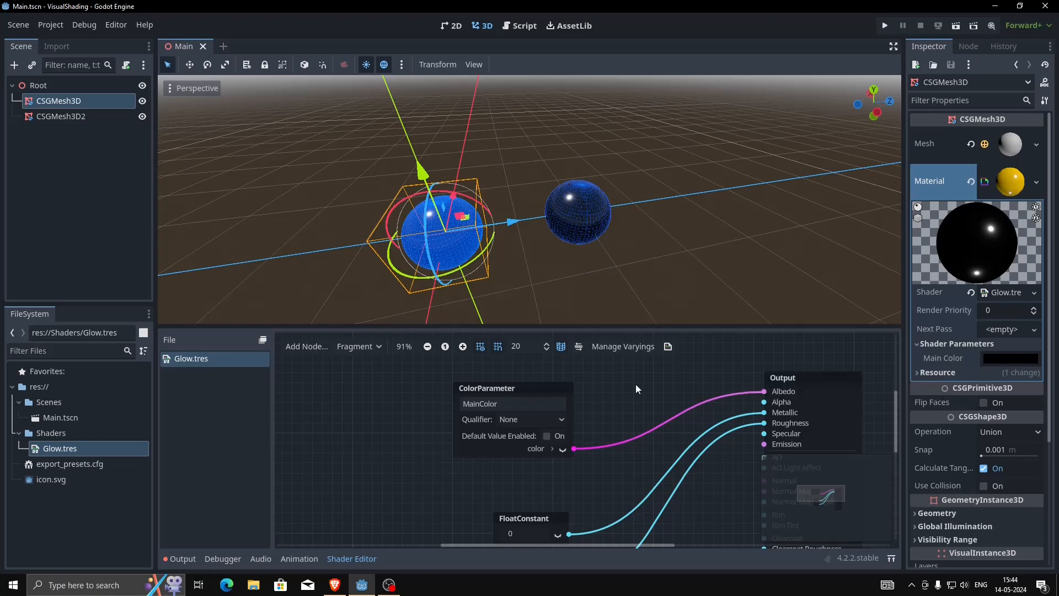
- Set the Main Color shader parameter of the CSGMesh3D material to blue 352fe0 and save the scene
left_click(531, 403)
double_click(485, 399)
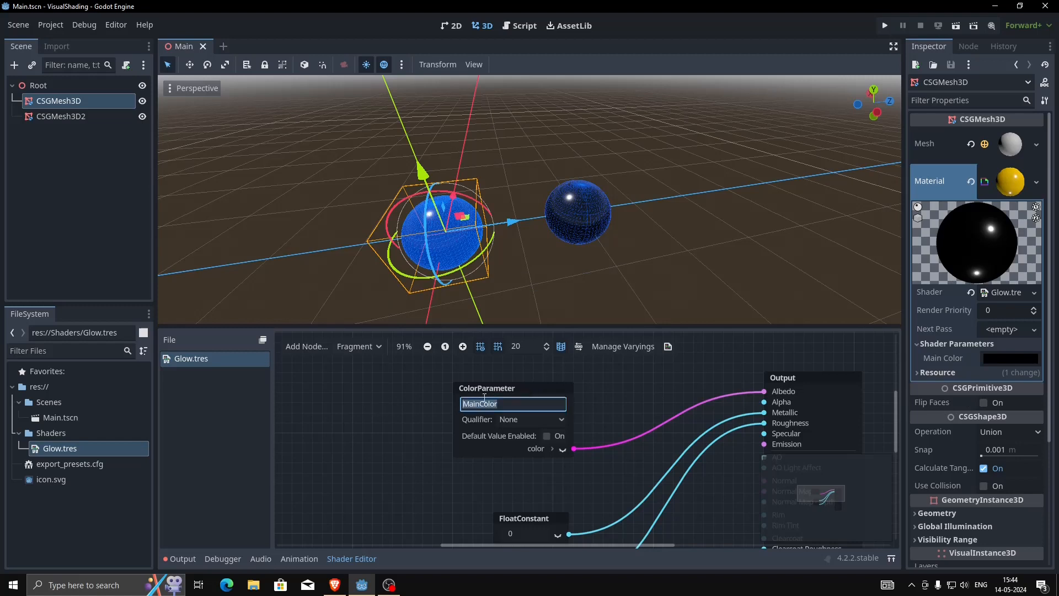
left_click(989, 361)
mouse_move(1041, 118)
left_mouse_down()
mouse_move(1045, 77)
mouse_move(1052, 133)
mouse_move(1047, 55)
left_mouse_up()
mouse_move(979, 107)
left_mouse_down()
mouse_move(1002, 104)
mouse_move(1046, 147)
mouse_move(1045, 163)
left_mouse_up()
left_click(960, 129)
mouse_move(960, 129)
left_mouse_down()
mouse_move(1000, 73)
mouse_move(977, 52)
mouse_move(987, 70)
left_mouse_up()
left_click(1038, 105)
left_click_drag(1037, 105, 1042, 155)
left_click_drag(972, 66, 962, 37)
mouse_move(1043, 126)
left_mouse_down()
mouse_move(1044, 109)
mouse_move(1045, 126)
left_mouse_up()
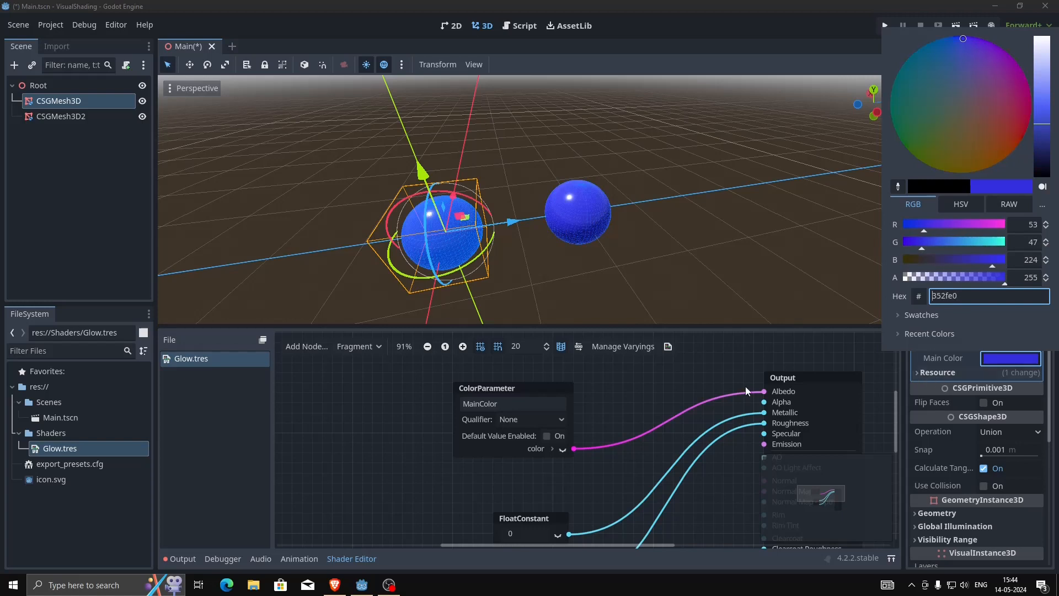
left_click(651, 388)
key("ctrl+s")
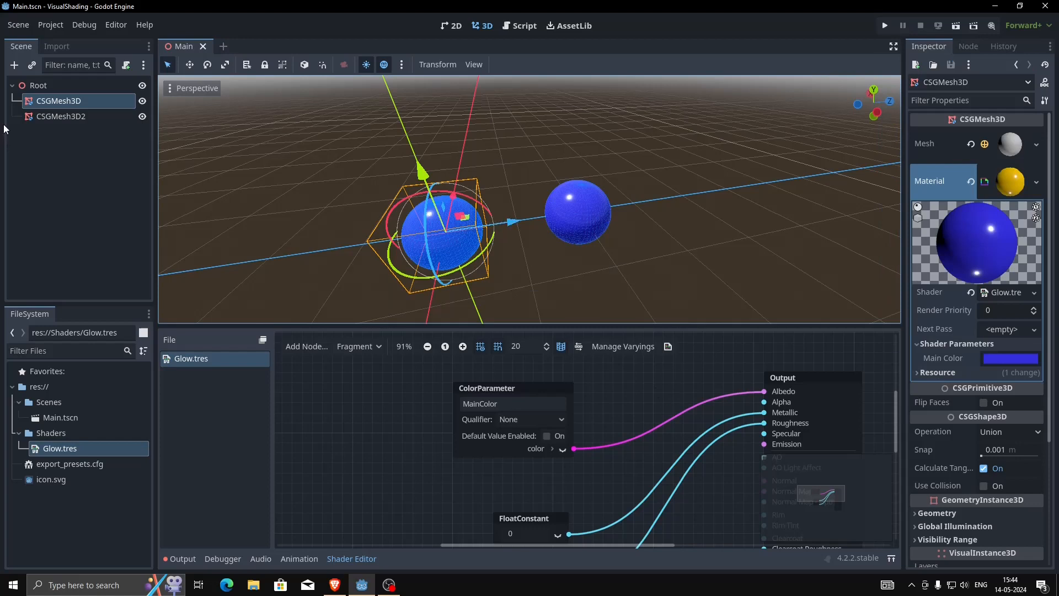
- Select CSGMesh3D2 and expand its material
left_click(52, 117)
left_click(65, 100)
left_click(61, 115)
left_click(68, 102)
left_click(72, 116)
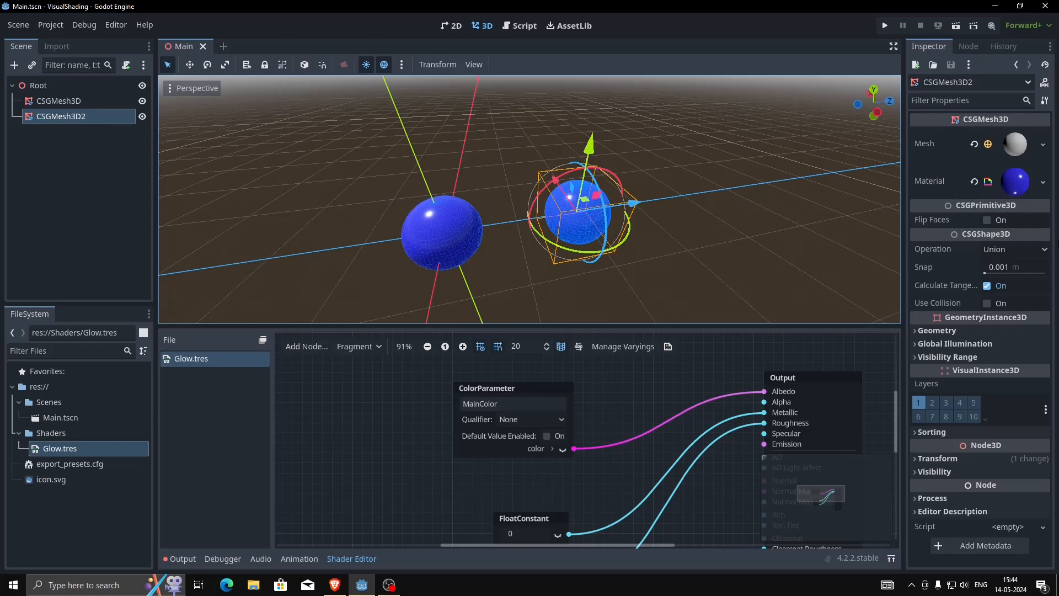
left_click(1009, 182)
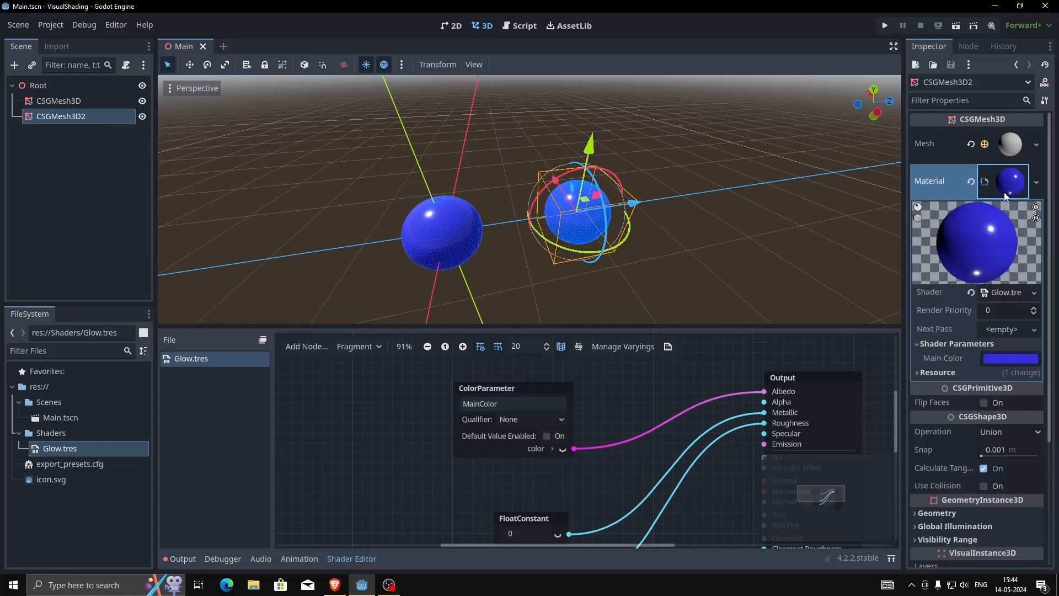
- Try changing the shared material's Main Color to brown 8e3b15, and undo the change
left_click(1002, 359)
left_click_drag(984, 157, 1004, 143)
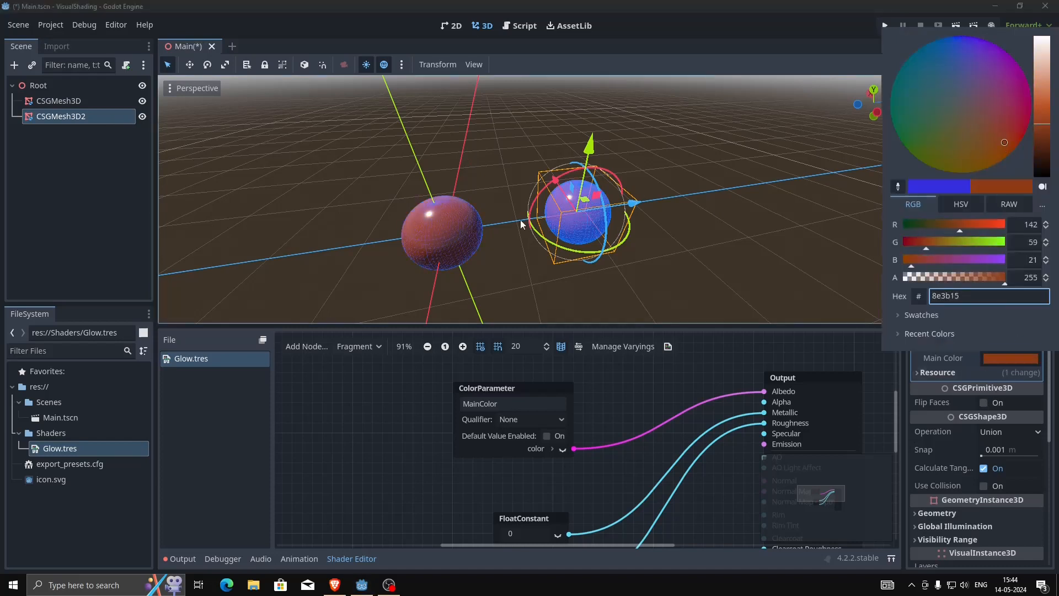
left_click(444, 241)
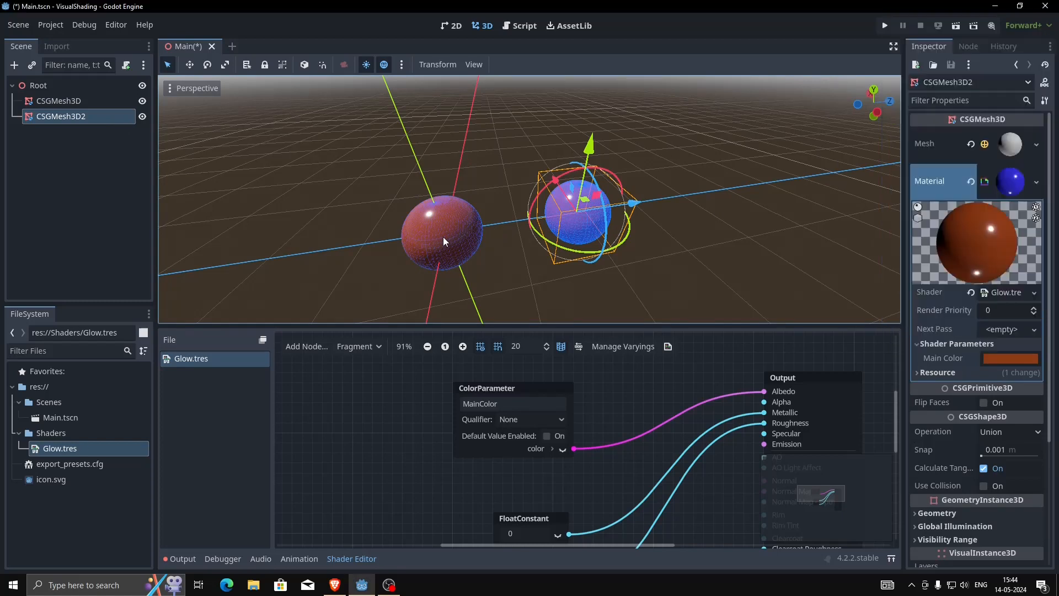
key("ctrl+z")
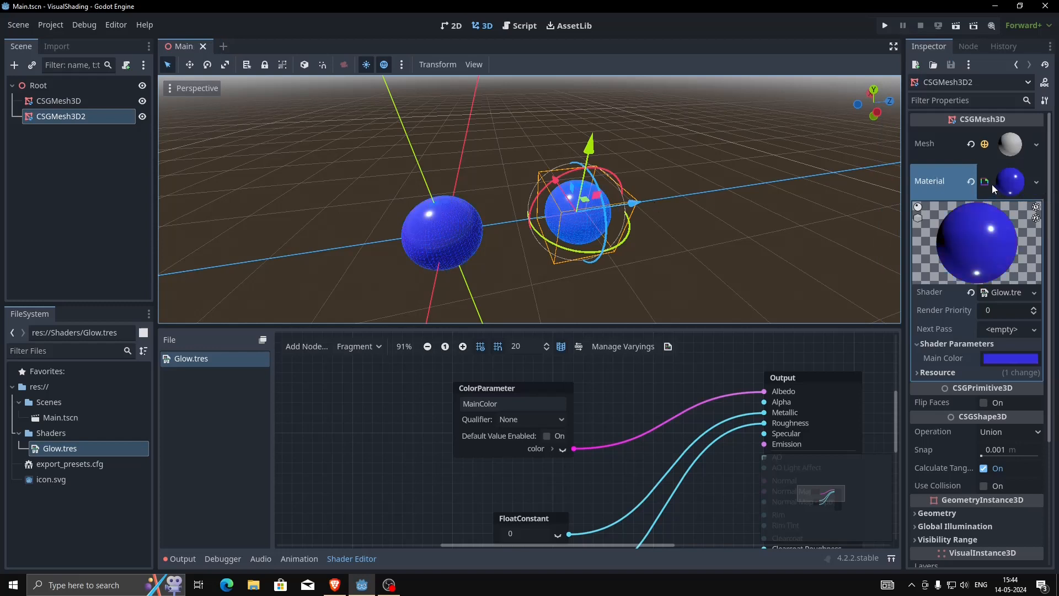
- Make the CSGMesh3D2 material unique and set its Main Color shader parameter to bright purple
left_click(1036, 184)
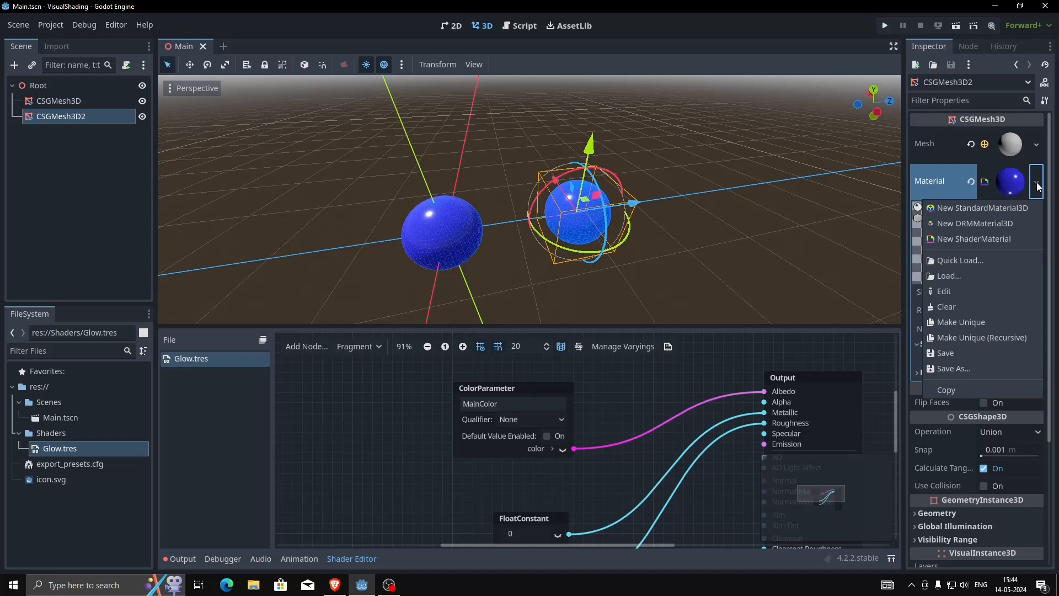
left_click(967, 323)
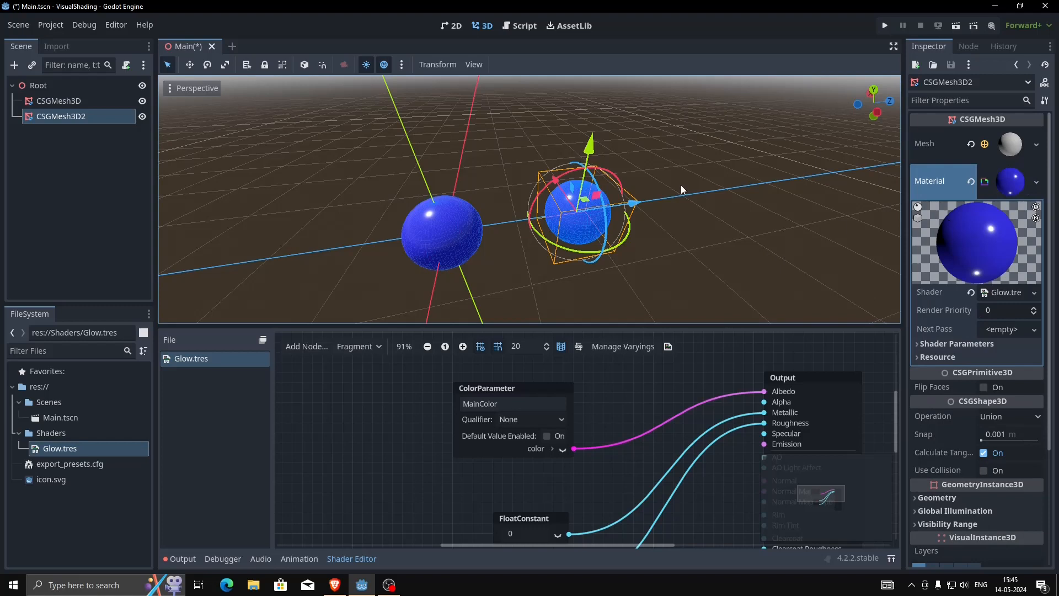
left_click(918, 347)
left_click(998, 359)
left_click_drag(998, 127, 994, 163)
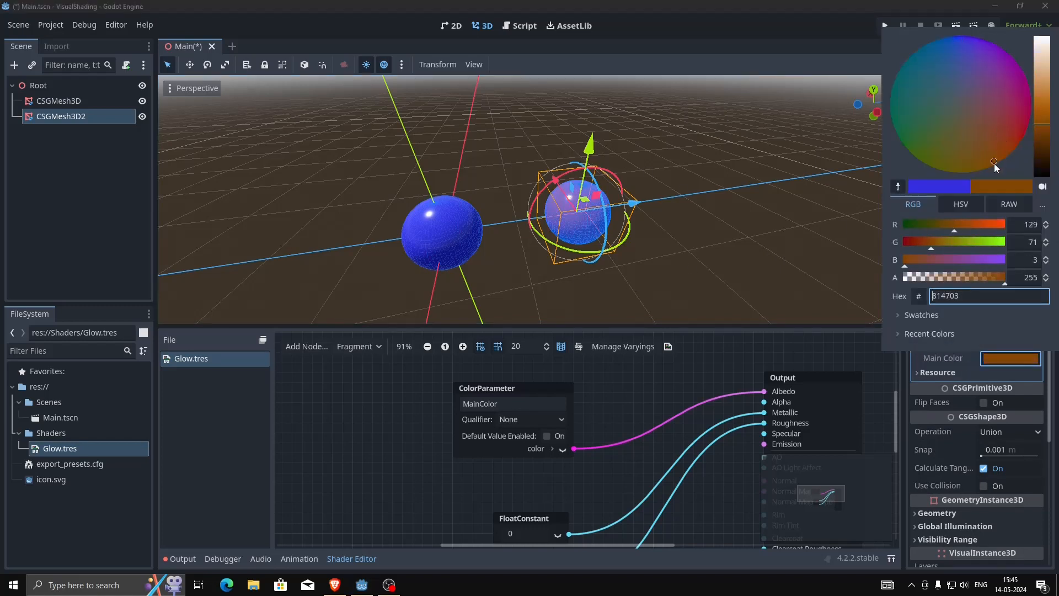
left_click_drag(1042, 136, 1043, 77)
left_click_drag(974, 117, 1007, 55)
left_click(674, 204)
- Deselect the sphere and examine both spheres' colors from different angles and distances
left_click(706, 223)
middle_click_drag(706, 223, 613, 212)
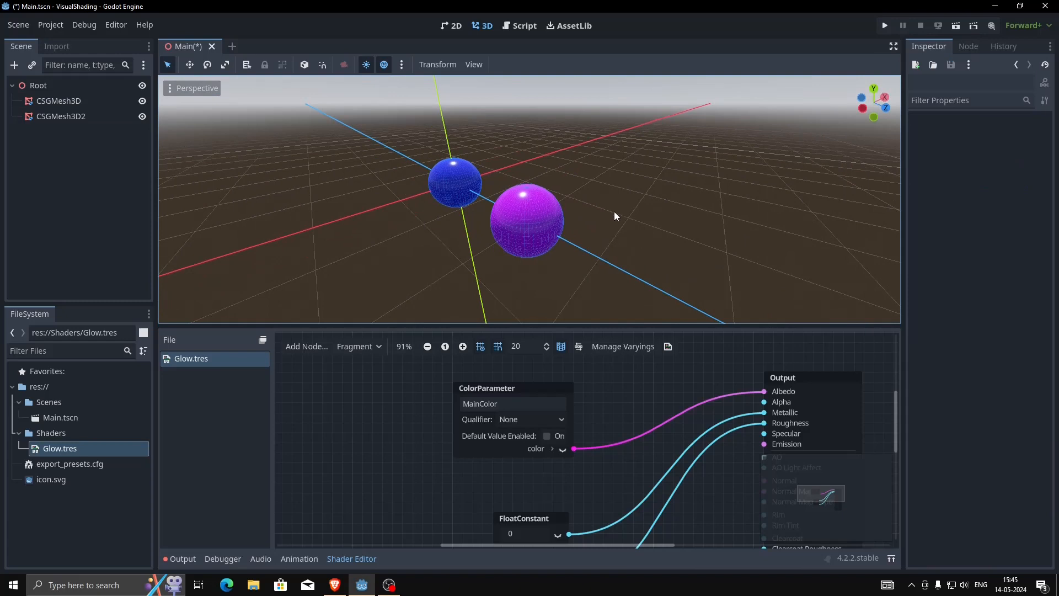
scroll(679, 216, "up", 10)
scroll(699, 217, "down", 8)
middle_click_drag(679, 216, 599, 248)
scroll(655, 248, "up", 10)
scroll(640, 246, "down", 8)
scroll(625, 248, "down", 3)
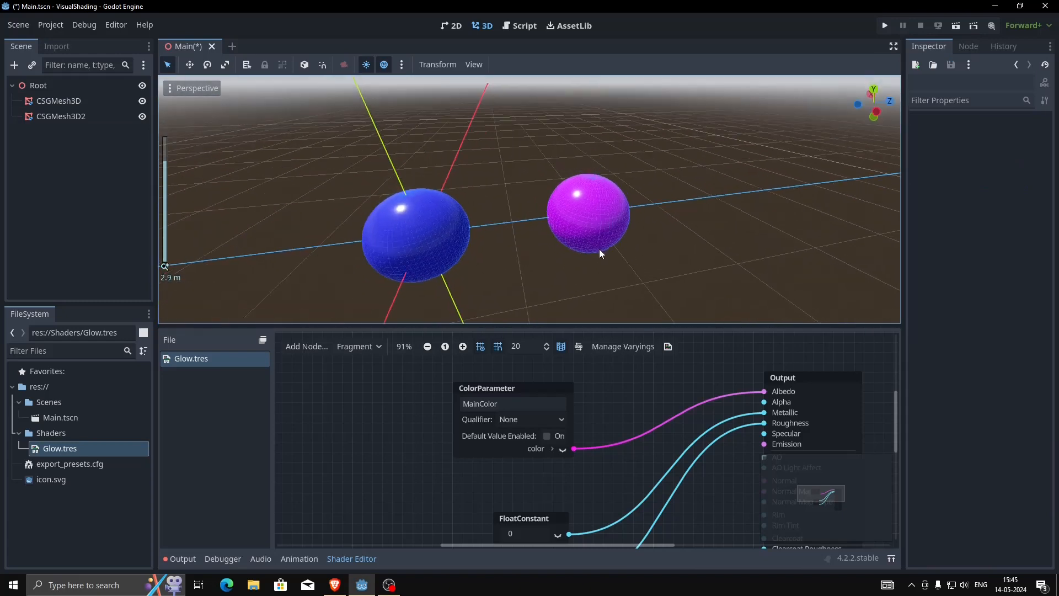
- Select CSGMesh3D2 and delete the FloatConstant with value 0 that feeds the Output node's Metallic input
left_click(594, 213)
scroll(634, 449, "down", 2)
middle_click_drag(623, 521, 657, 435)
scroll(612, 441, "up", 1)
scroll(570, 420, "down", 1)
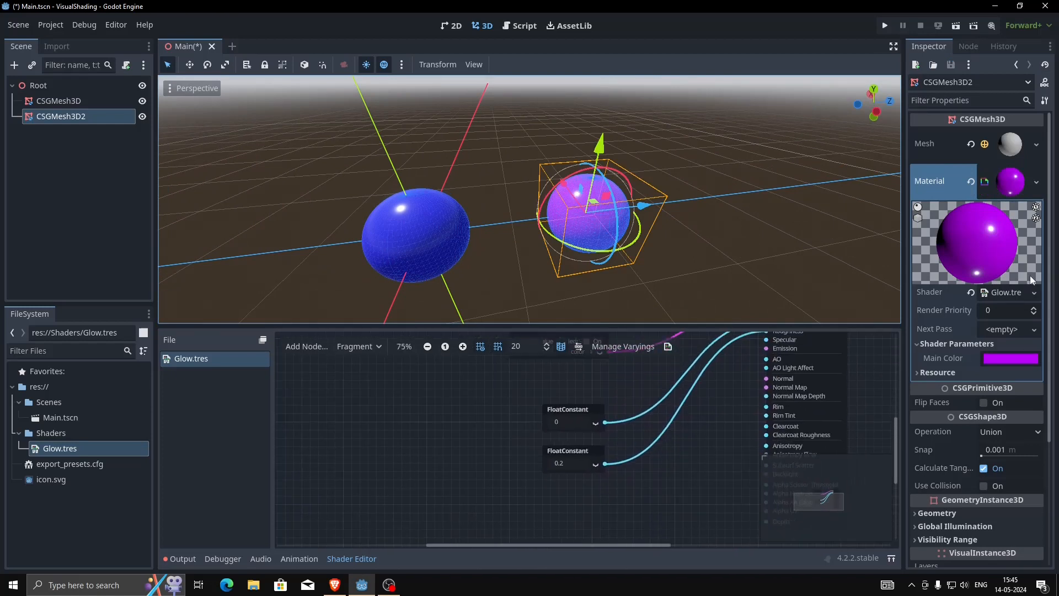
scroll(598, 421, "up", 3)
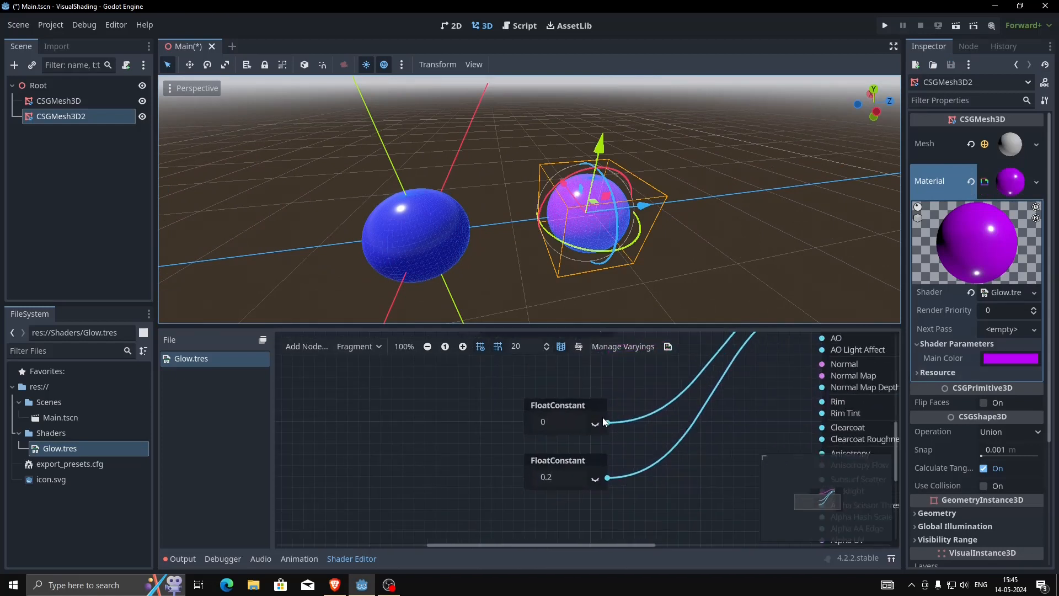
middle_click_drag(602, 420, 595, 439)
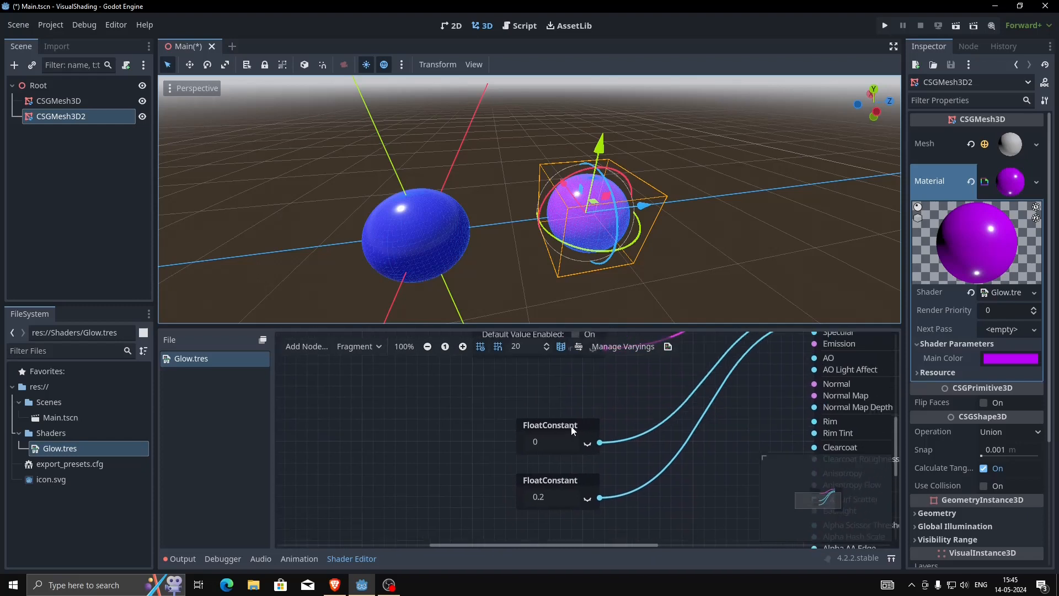
middle_click_drag(656, 407, 623, 426)
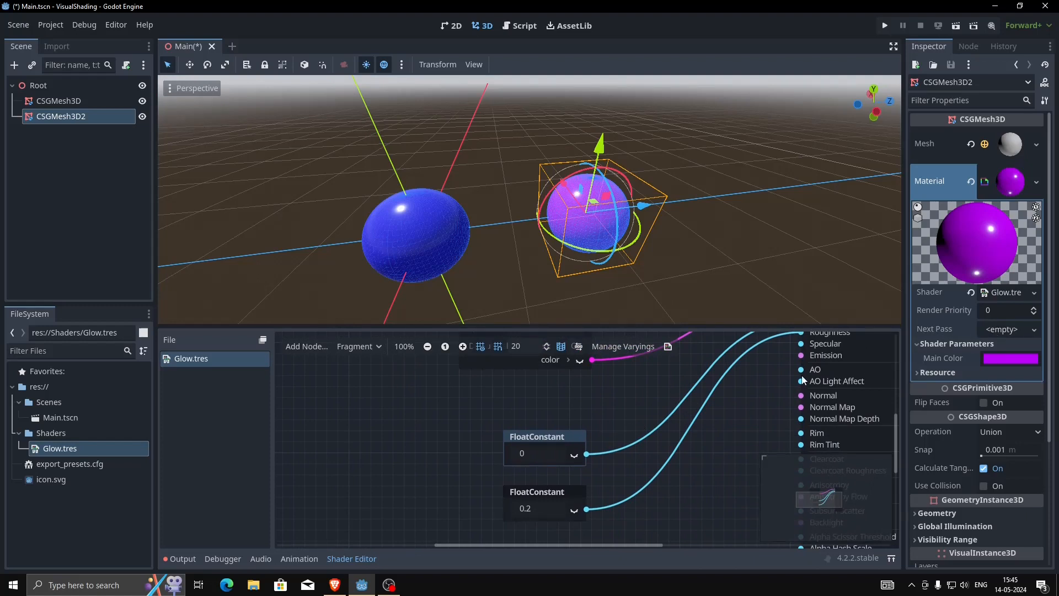
left_click(555, 412)
left_click(562, 433)
key("Delete")
- Add a scalar FloatParameter node to the graph and place it between the ColorParameter and the remaining FloatConstant
right_click(489, 422)
left_click(498, 431)
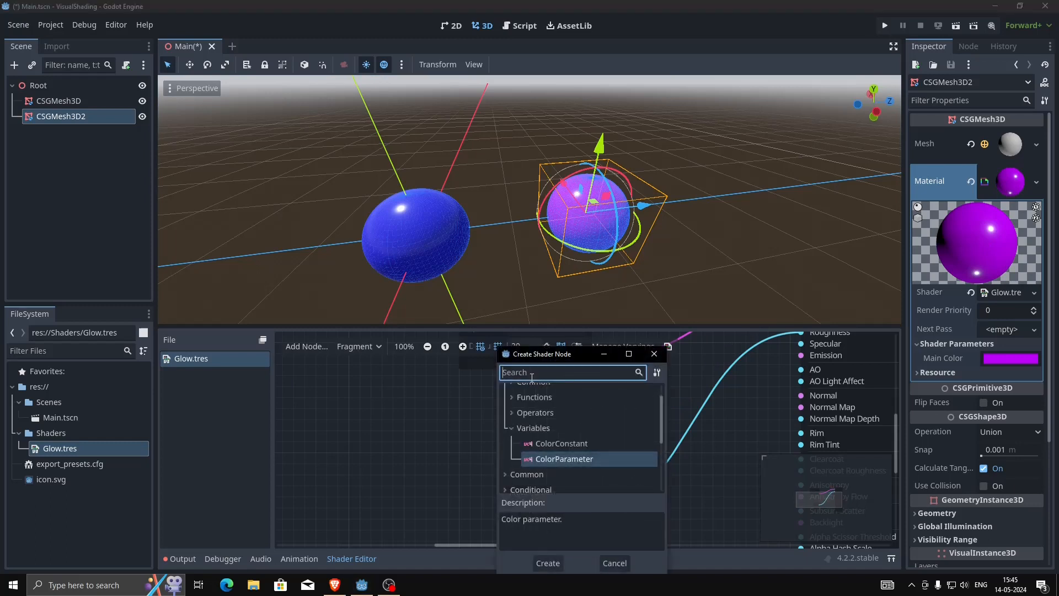
scroll(540, 479, "down", 4)
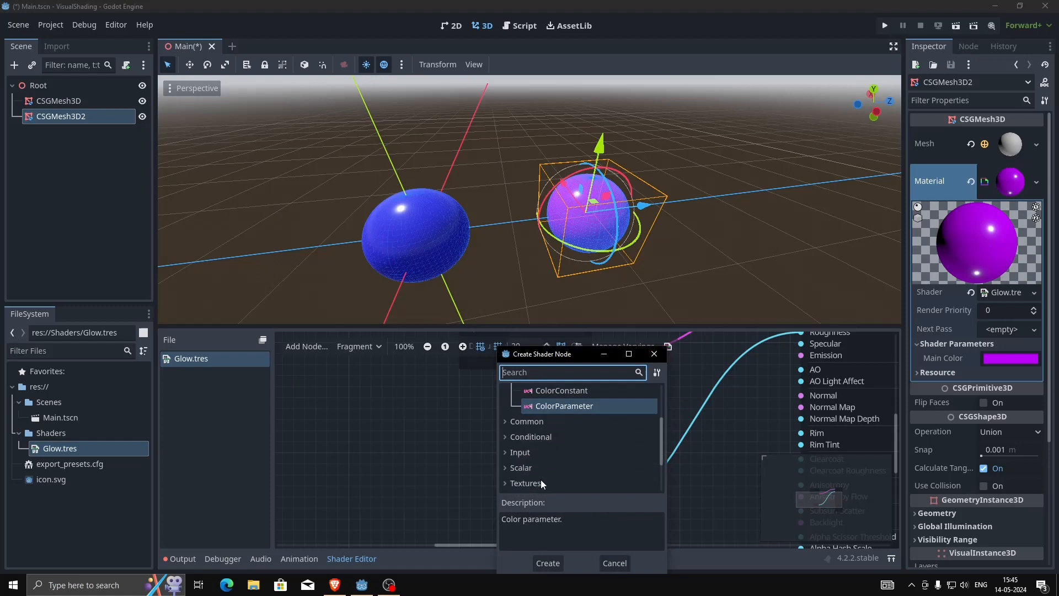
scroll(546, 449, "down", 2)
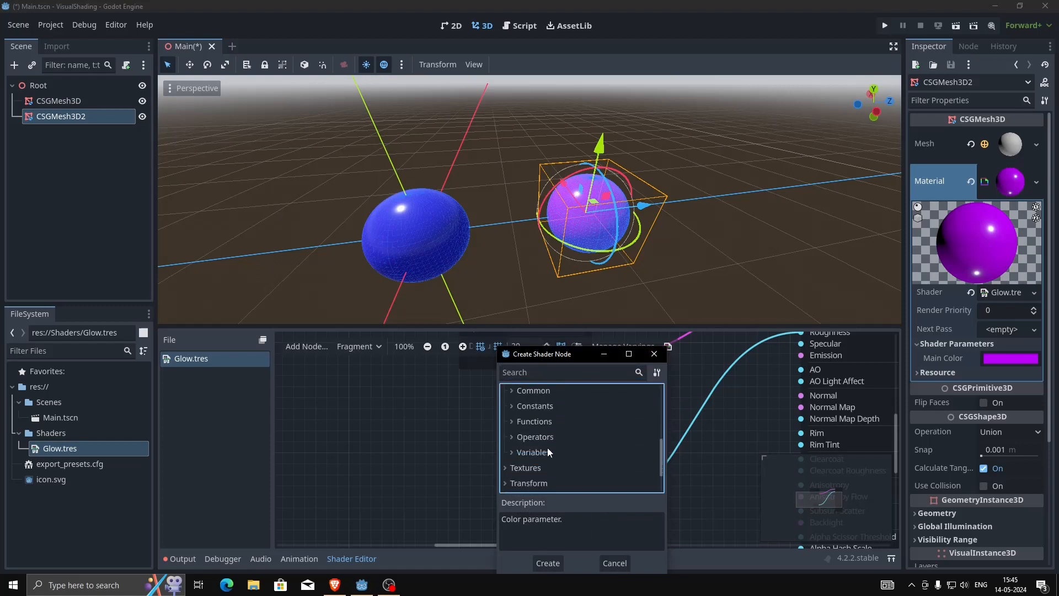
left_click(548, 451)
scroll(549, 454, "down", 1)
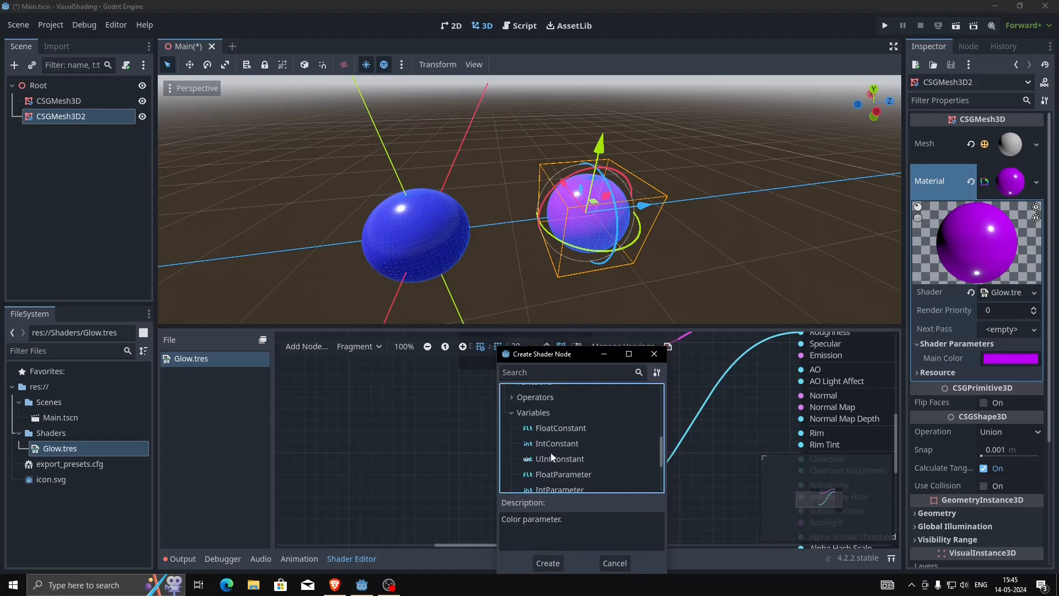
scroll(561, 444, "down", 1)
left_click(554, 448)
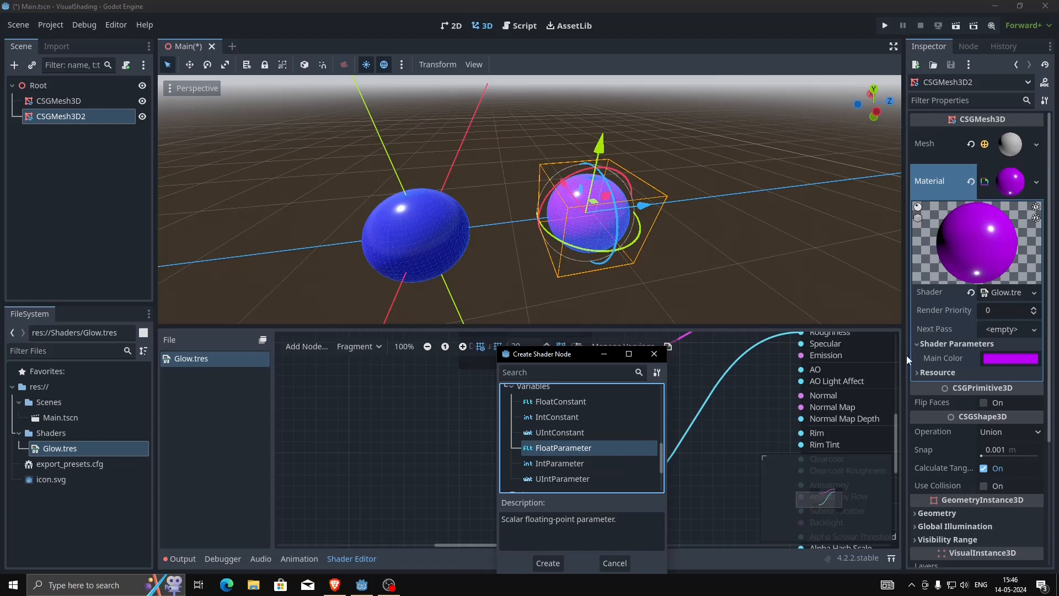
double_click(587, 451)
left_click_drag(578, 438, 554, 389)
- Rename the FloatParameter as Metalness and connect its output to the Output node's Metallic input
left_click(553, 409)
left_click_drag(549, 409, 385, 426)
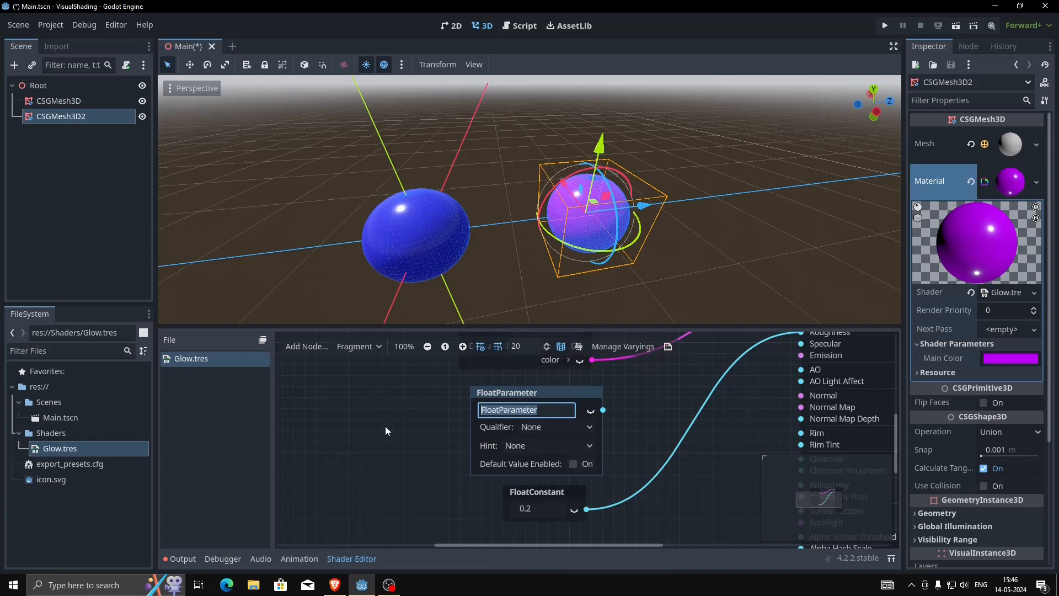
type("Metalness")
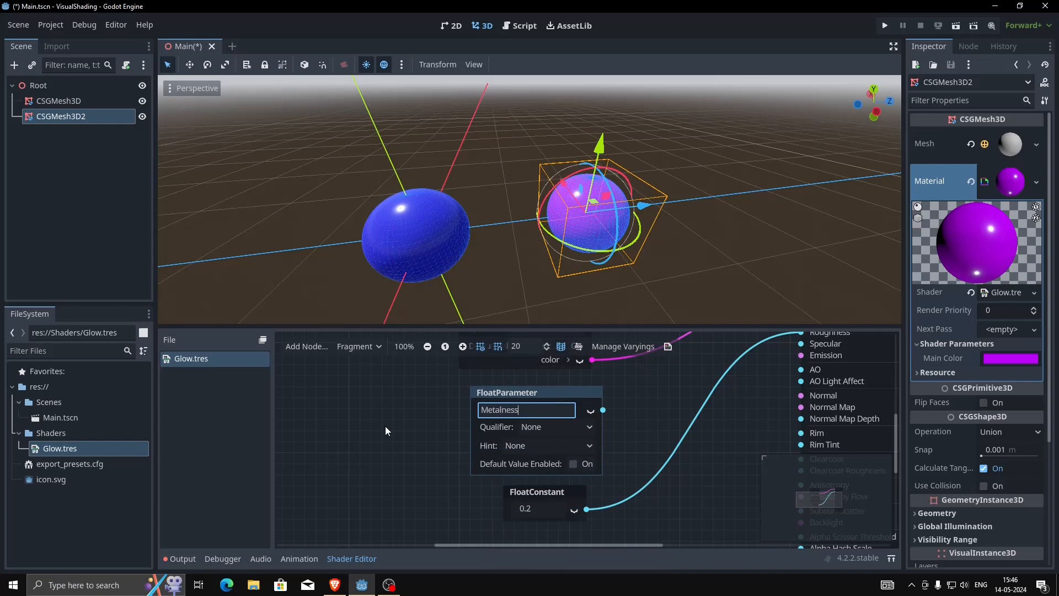
left_click(385, 426)
middle_click_drag(644, 428, 527, 480)
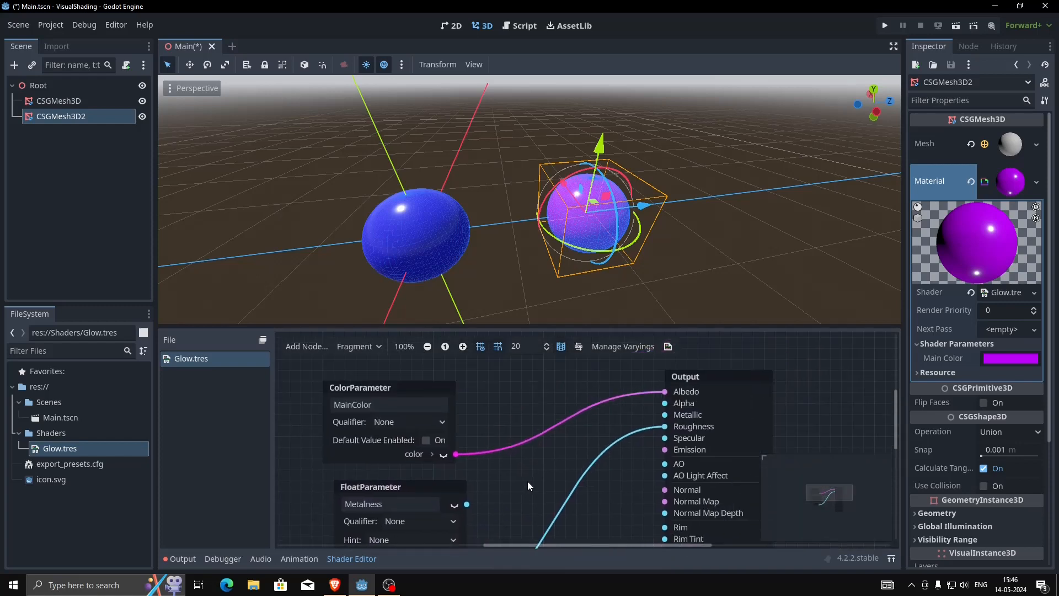
left_click_drag(467, 504, 665, 415)
- Delete the 0.2 FloatConstant that feeds the Output node's Roughness input
middle_click_drag(590, 498, 663, 369)
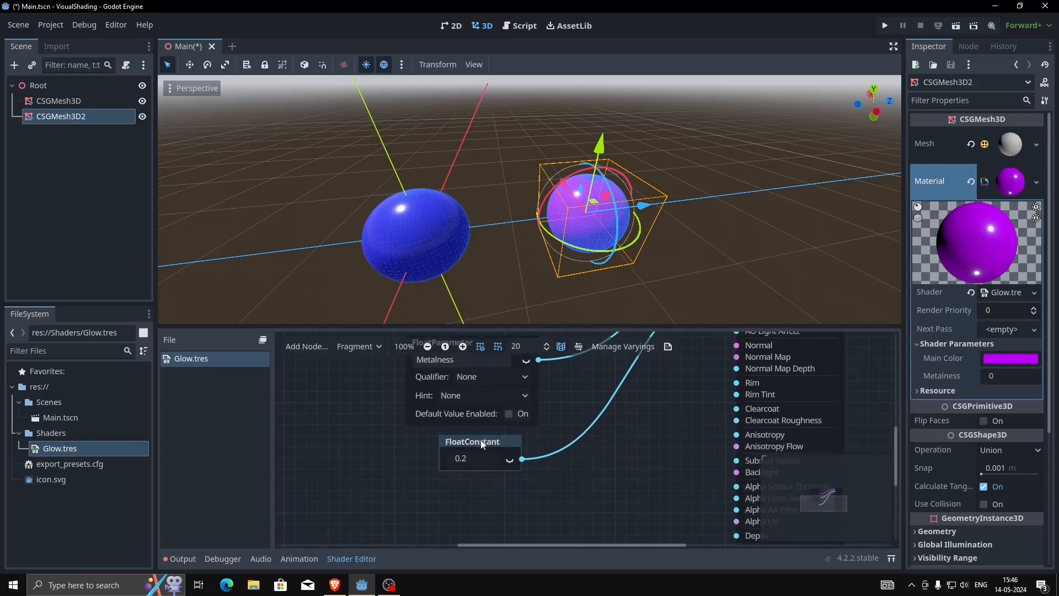
key("Delete")
scroll(606, 441, "up", 1)
middle_click_drag(608, 436, 605, 480)
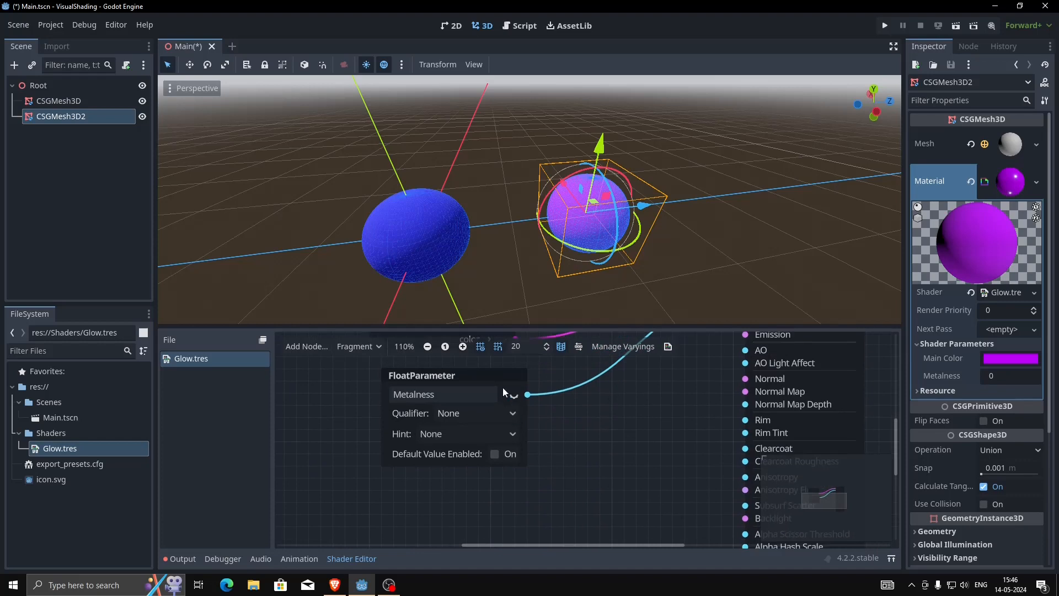
- Duplicate the Metalness FloatParameter, place the copy beneath it, and rename the copy as Roughness
left_click(490, 378)
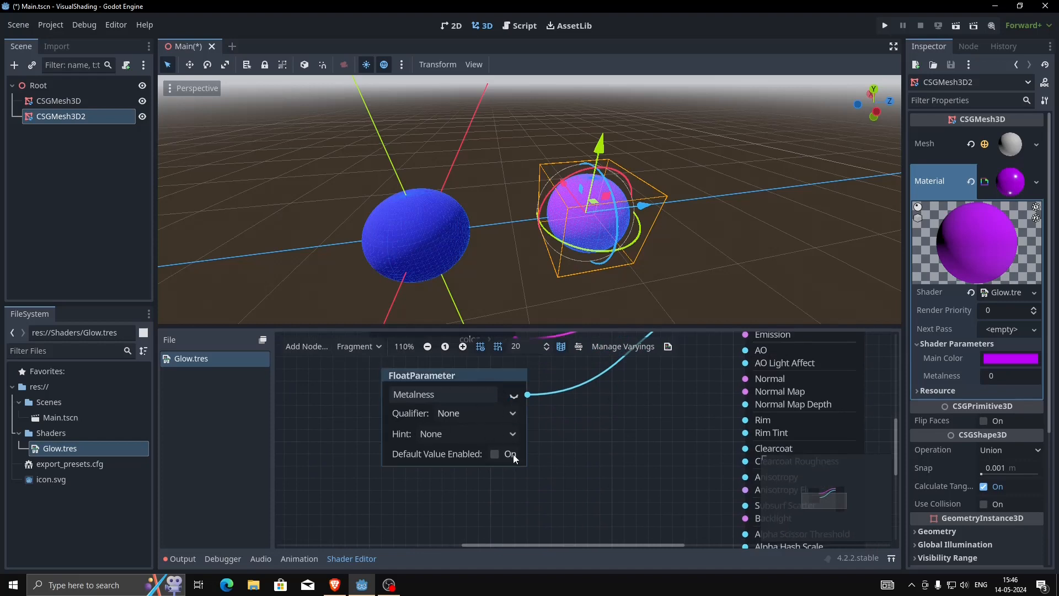
key("ctrl+c")
key("ctrl+v")
left_click_drag(587, 455, 452, 481)
left_click(436, 503)
key("ctrl+a")
type("Roughness")
left_click(329, 507)
- Connect the Roughness parameter to the Output node's Roughness input and save the scene
middle_click_drag(555, 468, 487, 518)
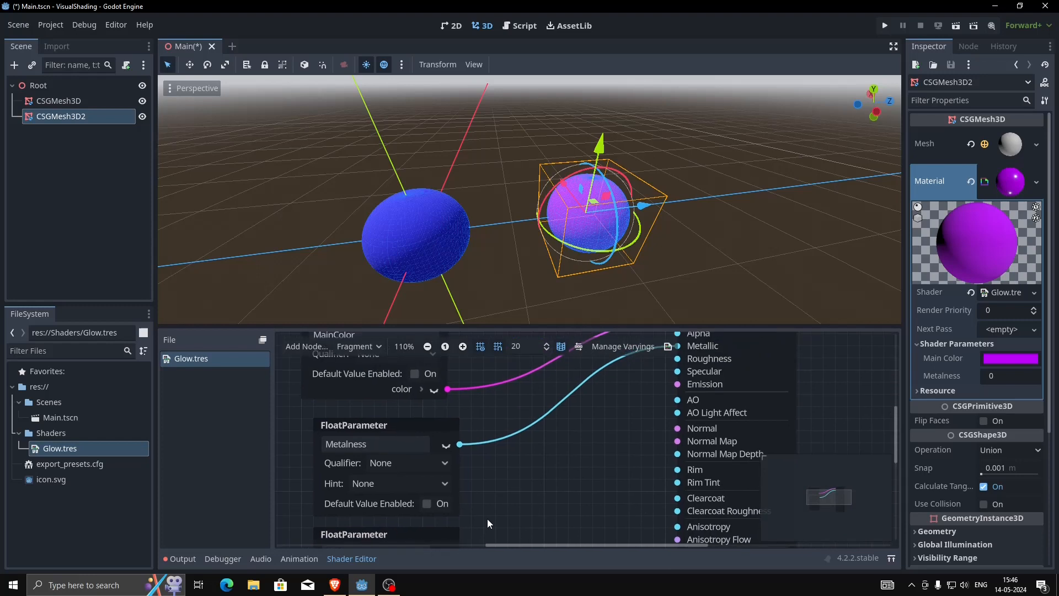
scroll(481, 507, "down", 2)
scroll(477, 512, "down", 1, "ctrl")
left_click_drag(469, 520, 649, 359)
scroll(606, 452, "down", 1, "ctrl")
middle_click_drag(606, 452, 589, 515)
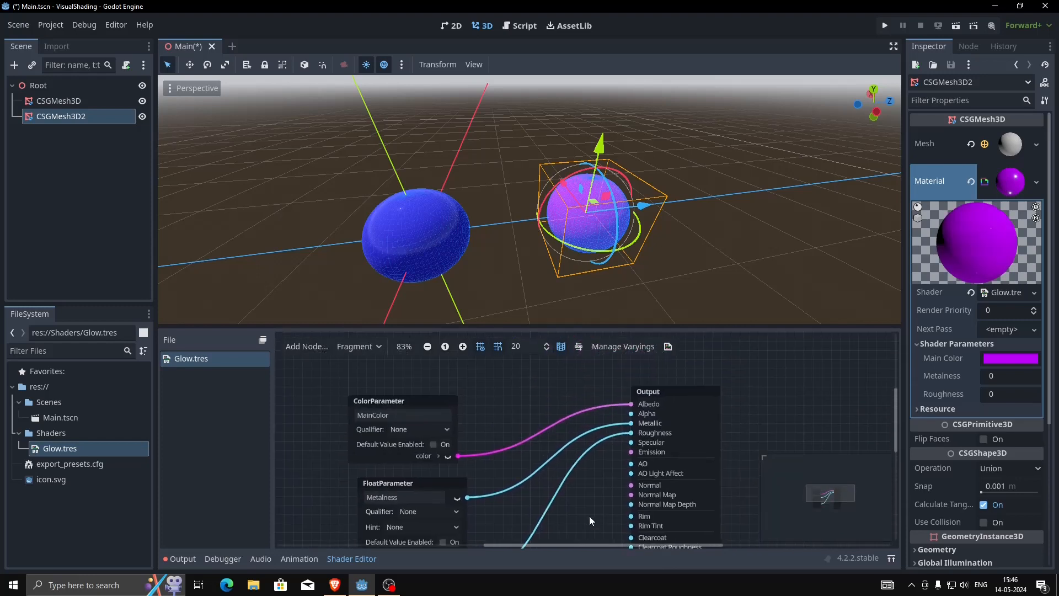
scroll(632, 464, "up", 5, "ctrl")
scroll(630, 488, "down", 6, "ctrl")
middle_click_drag(613, 464, 631, 415)
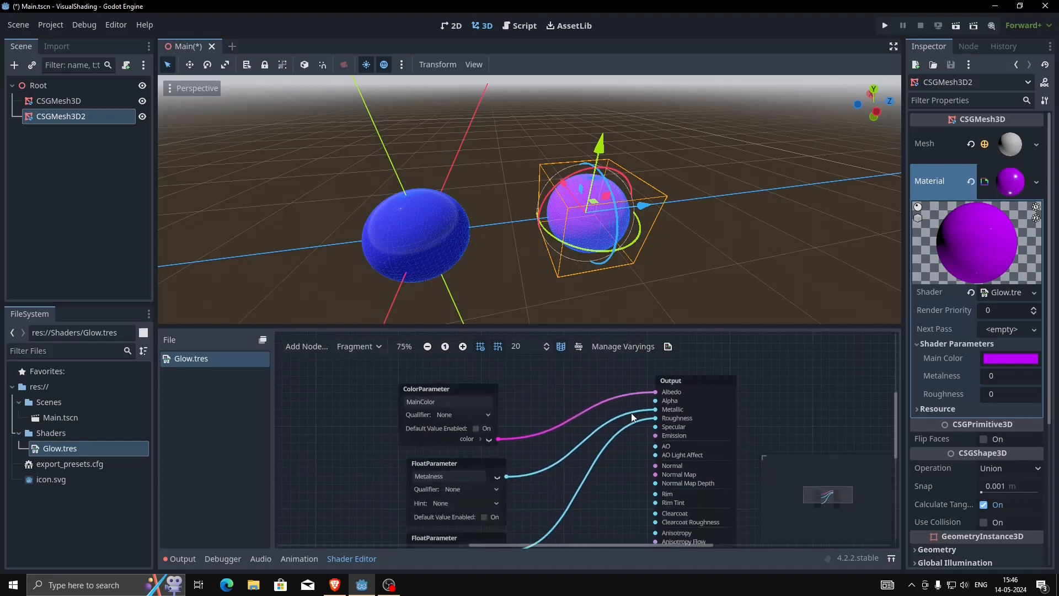
key("ctrl+s")
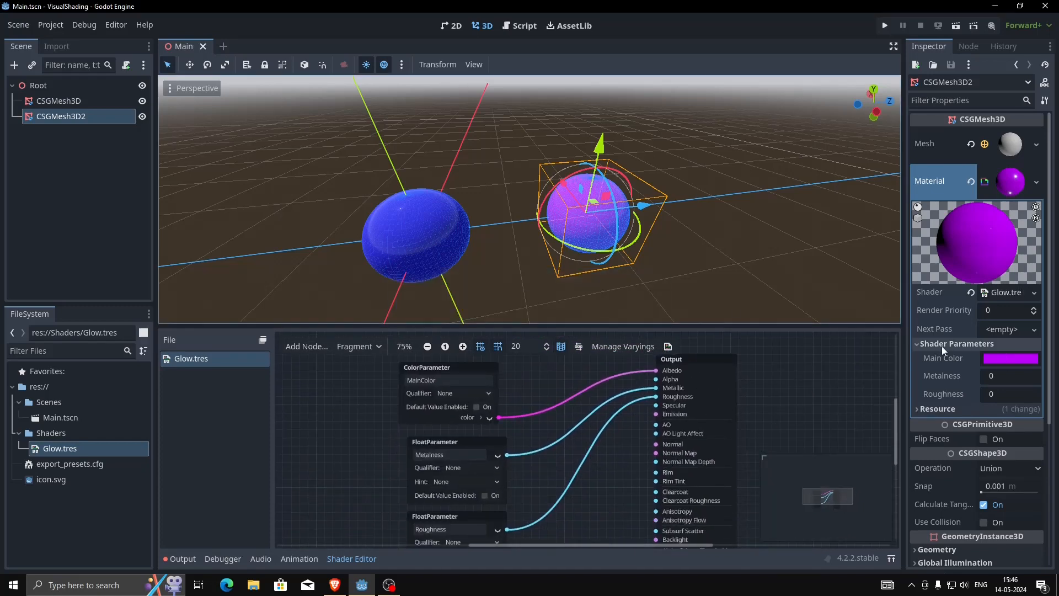
- Set the CSGMesh3D2 material's Metalness to 1 and Roughness to 0.34
left_click(994, 379)
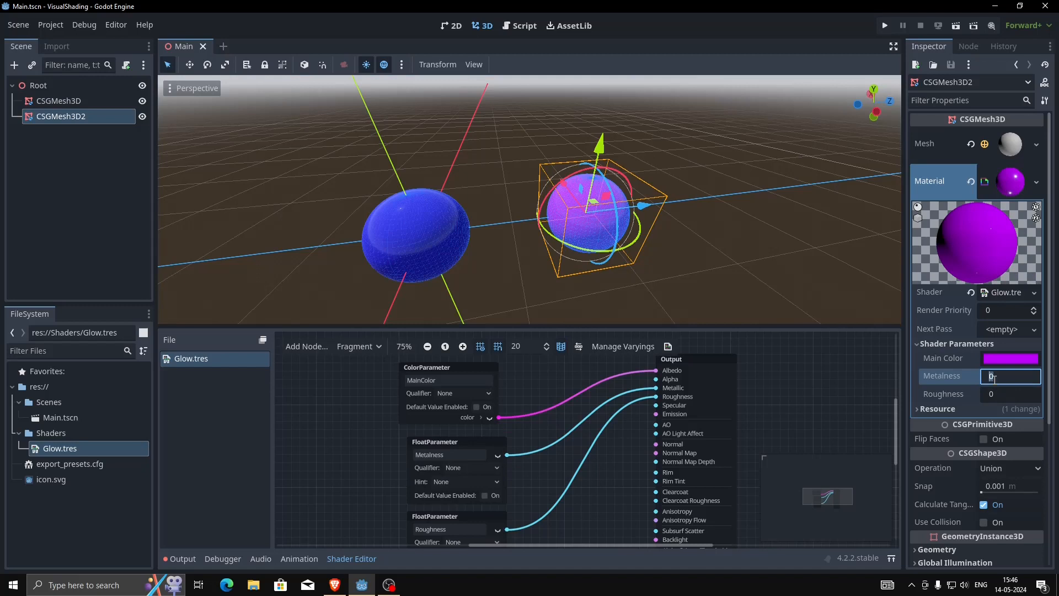
type("1")
key("Return")
middle_click_drag(875, 270, 684, 200)
left_click(997, 391)
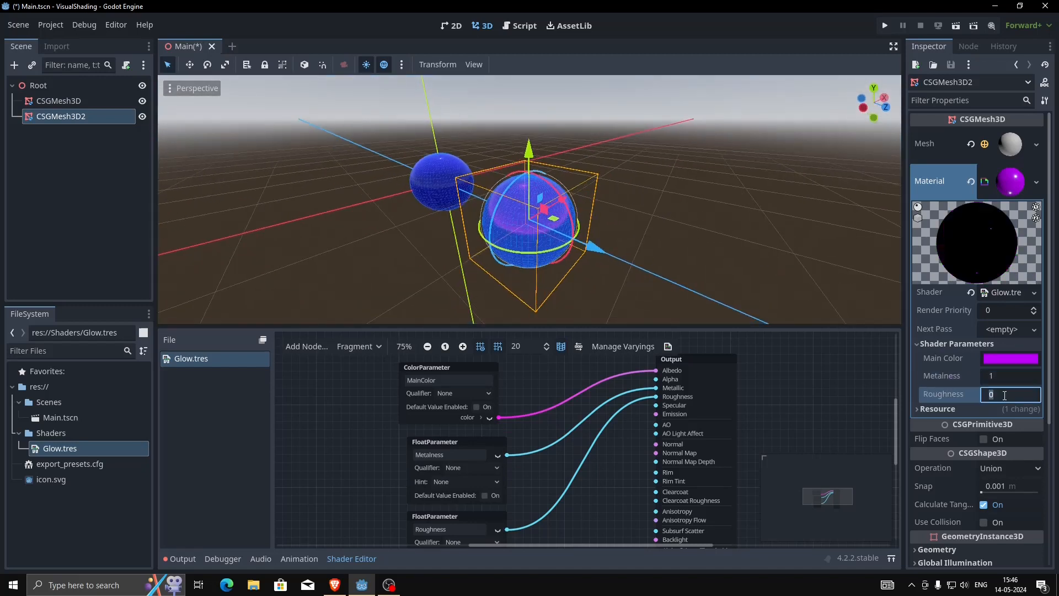
type("0.3")
key("Return")
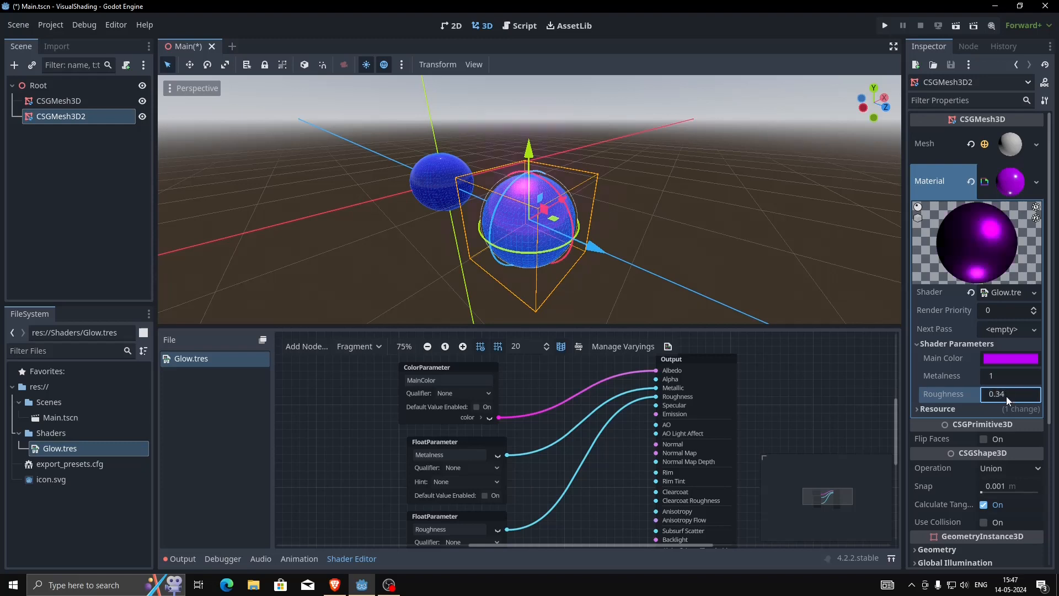
- Deselect the sphere and examine how the metallic purple material looks beside the blue sphere from several angles
left_click(671, 229)
middle_click_drag(671, 229, 721, 276)
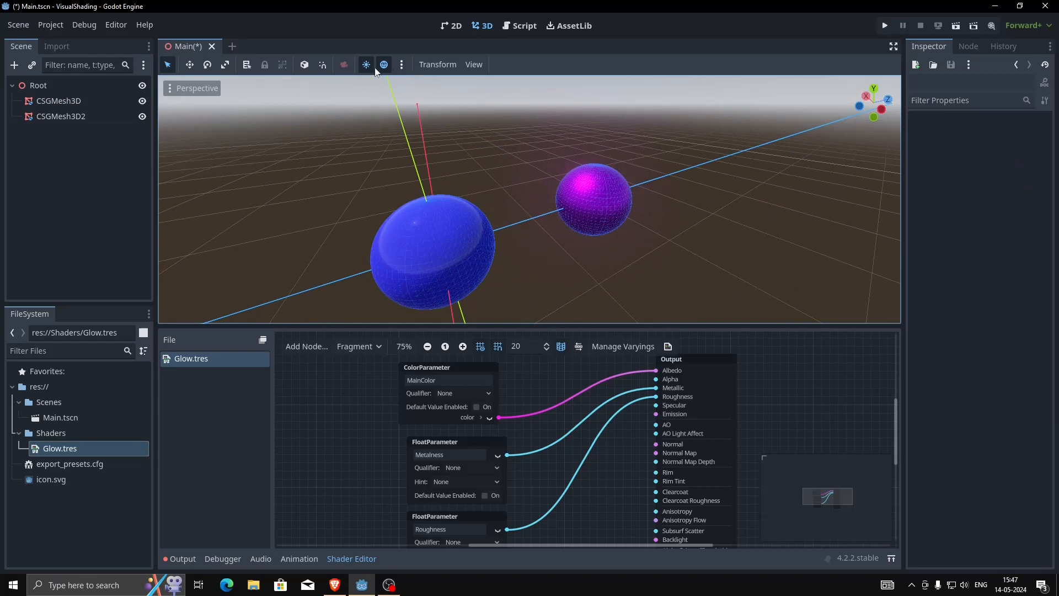
middle_click_drag(635, 161, 598, 157)
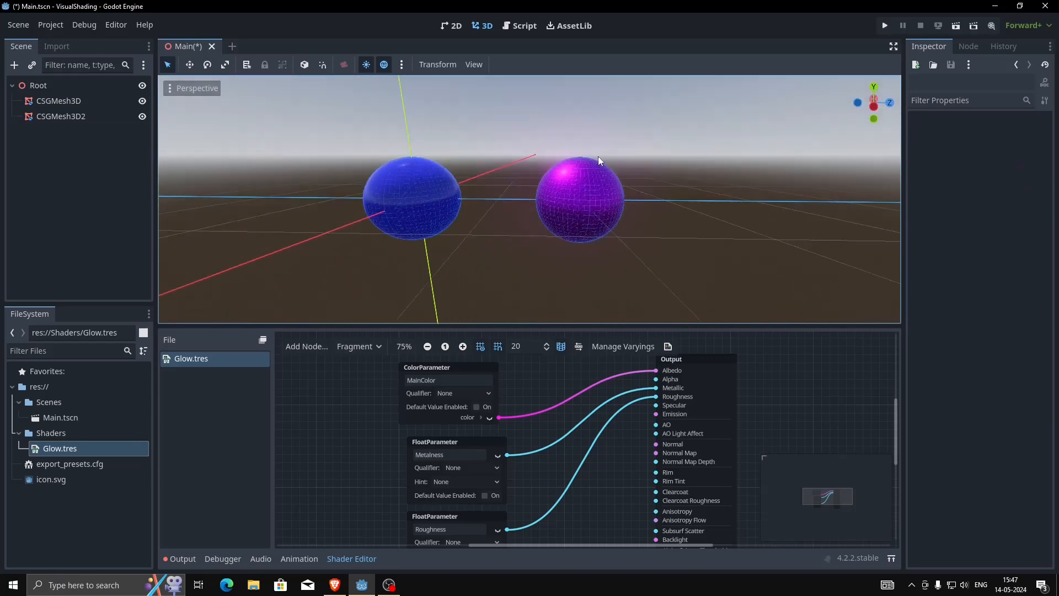
scroll(629, 226, "up", 6)
scroll(642, 226, "down", 6)
middle_click_drag(641, 226, 638, 249)
scroll(656, 236, "down", 4)
scroll(637, 249, "up", 6)
scroll(661, 208, "down", 4)
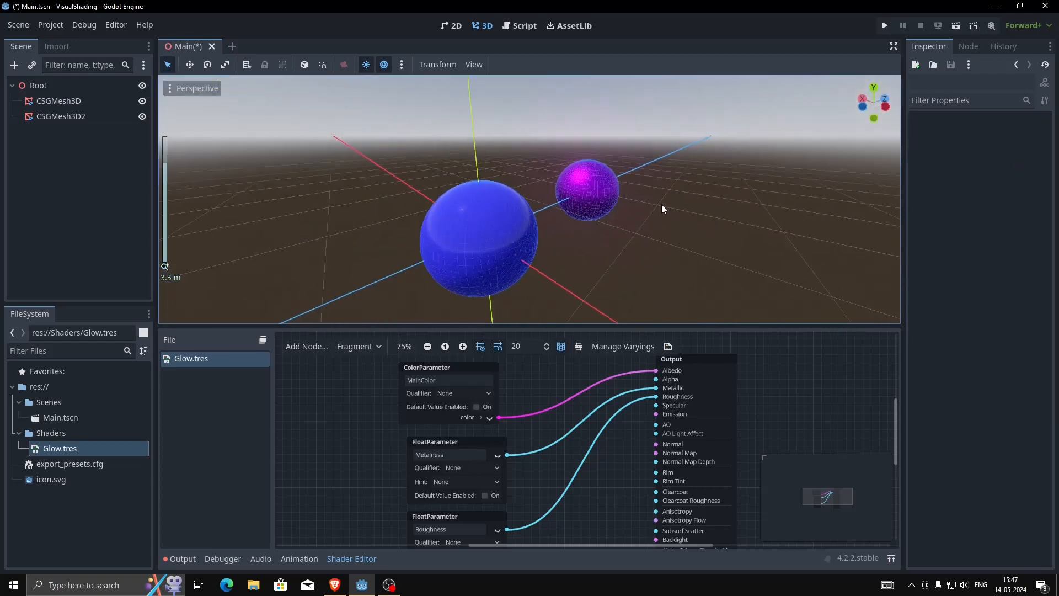
- Set the Roughness of the blue CSGMesh3D sphere's material to 1, then deselect it and check its look
left_click(492, 227)
left_click(997, 374)
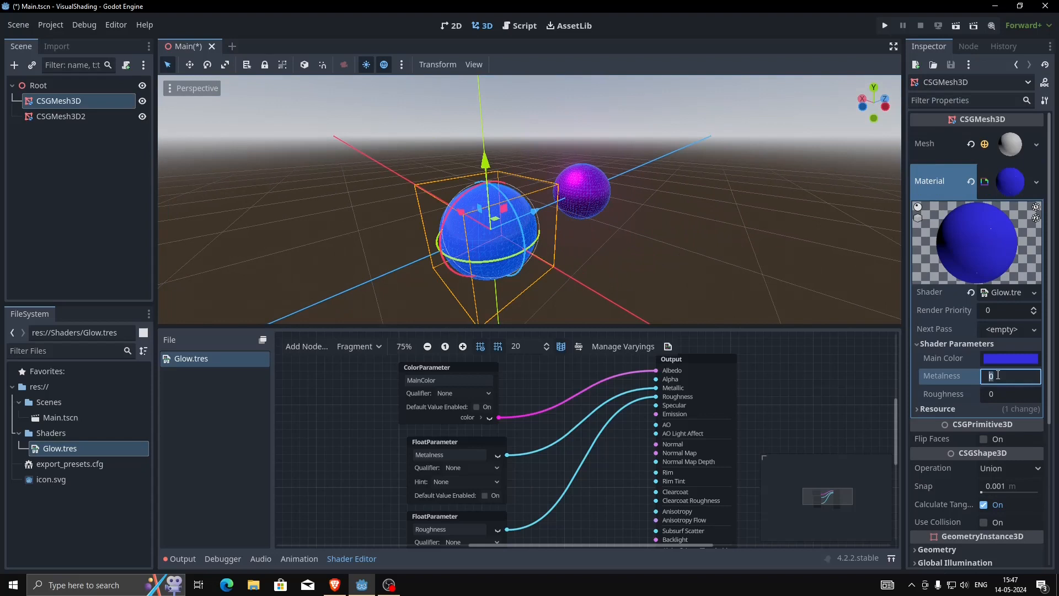
left_click(998, 393)
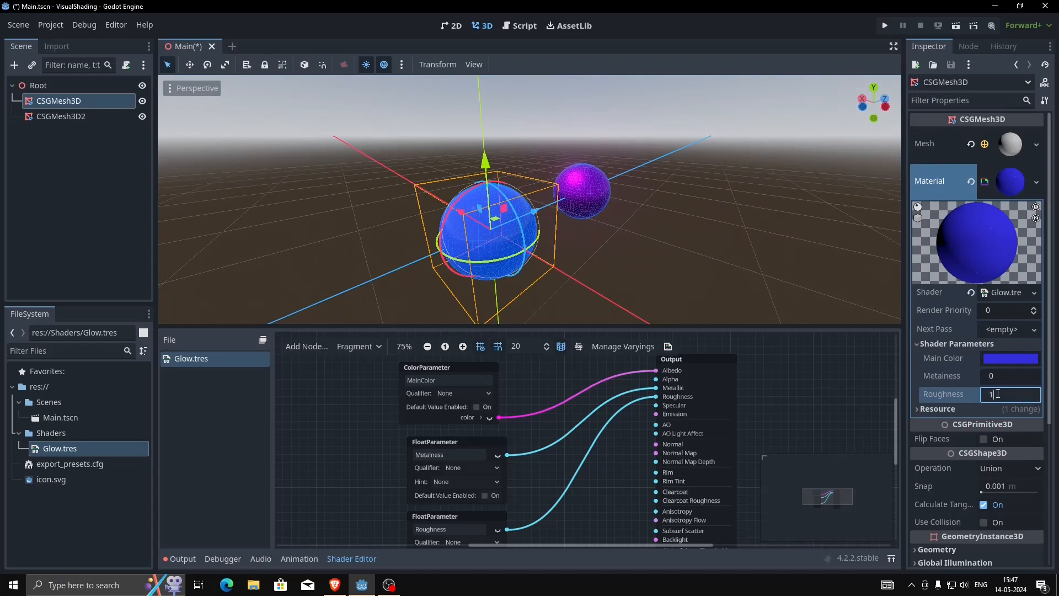
left_click(742, 239)
middle_click_drag(742, 240, 644, 255)
scroll(633, 264, "up", 3)
middle_click_drag(548, 255, 569, 241)
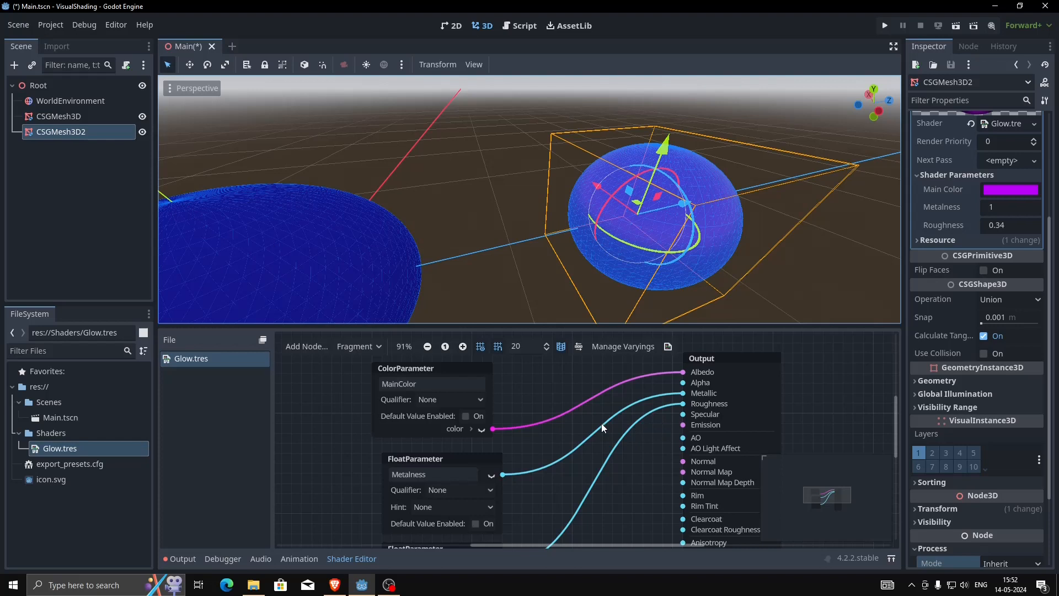
- Delete the CSGMesh3D2 sphere from the scene and confirm the deletion
left_click(71, 123)
left_click(75, 127)
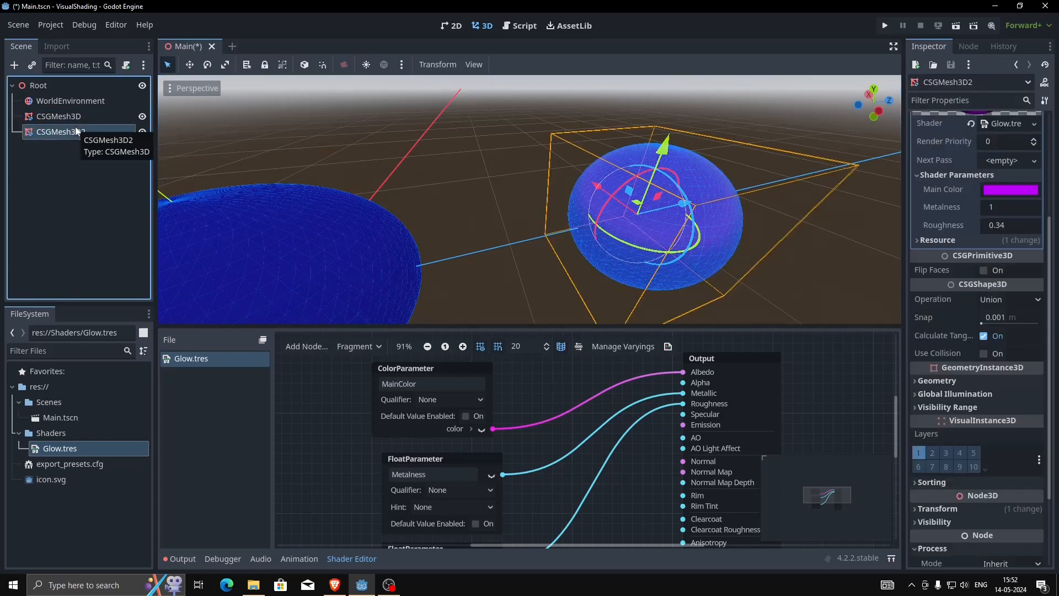
key("Delete")
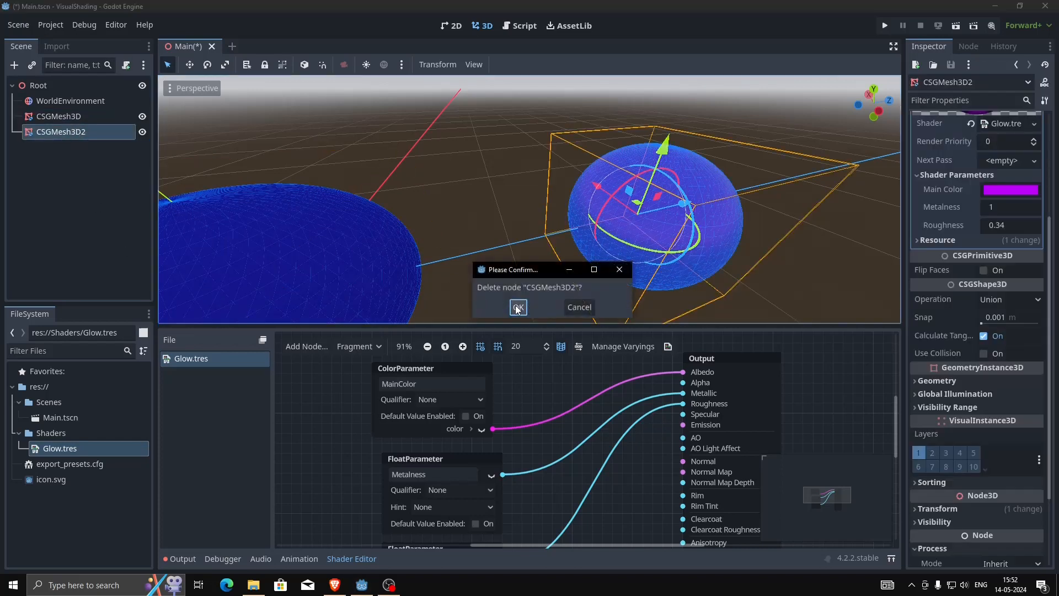
left_click(517, 307)
- Examine the remaining blue sphere from several angles and distances
scroll(452, 210, "down", 5)
middle_click_drag(437, 230, 557, 222)
scroll(557, 223, "up", 8)
scroll(557, 221, "down", 12)
scroll(573, 190, "up", 6)
middle_click_drag(583, 190, 572, 210)
scroll(575, 203, "up", 4)
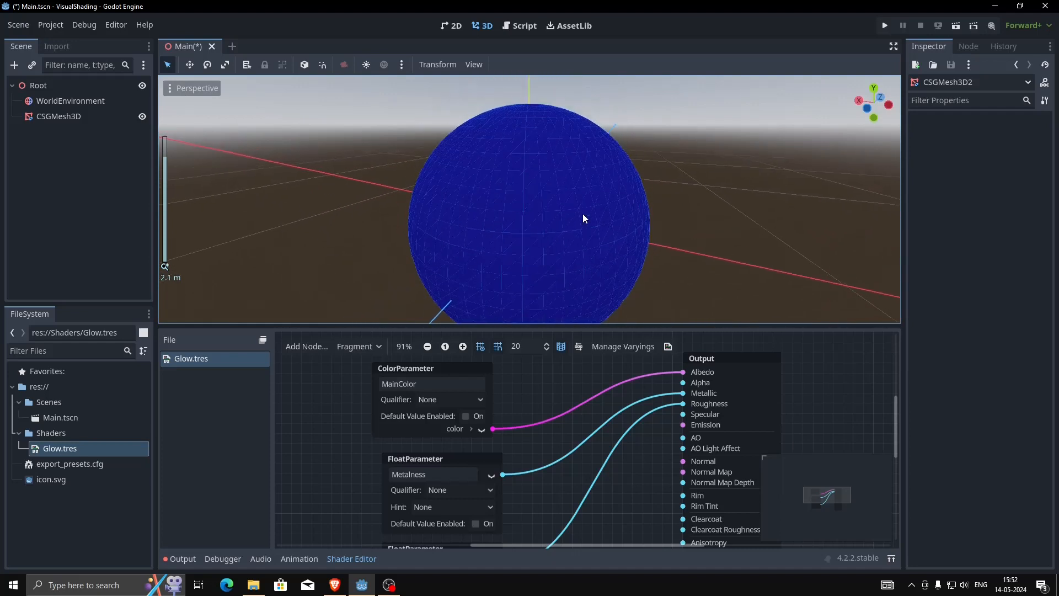
scroll(582, 214, "down", 4)
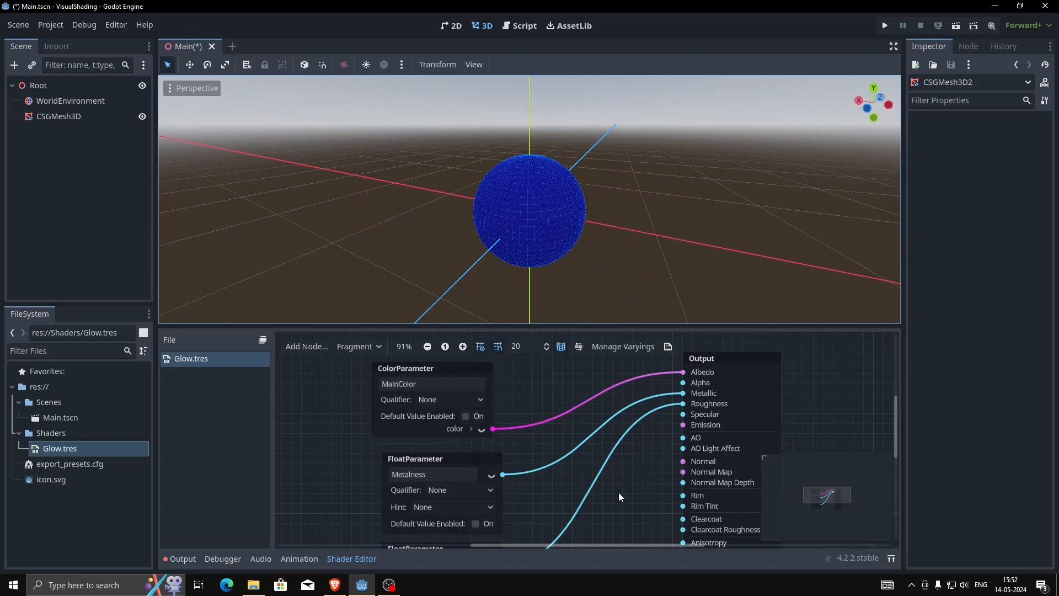
- Line up the Metalness and Roughness FloatParameter nodes beneath the MainColor node in the shader graph
scroll(616, 488, "down", 2)
middle_click_drag(614, 478, 593, 410)
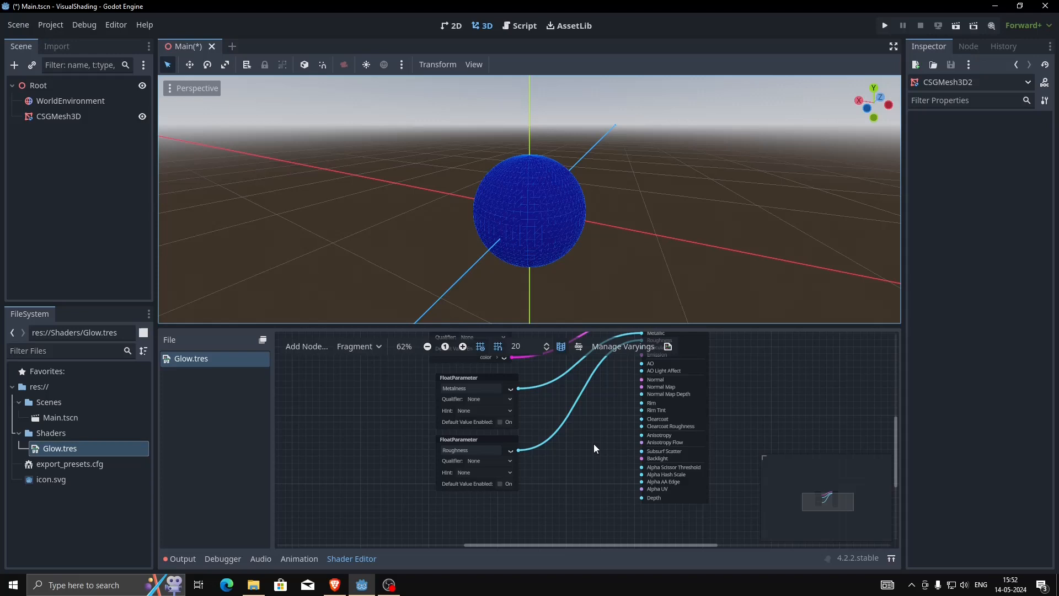
mouse_move(465, 379)
left_mouse_down()
mouse_move(451, 365)
mouse_move(460, 372)
left_mouse_up()
left_click_drag(470, 437, 463, 429)
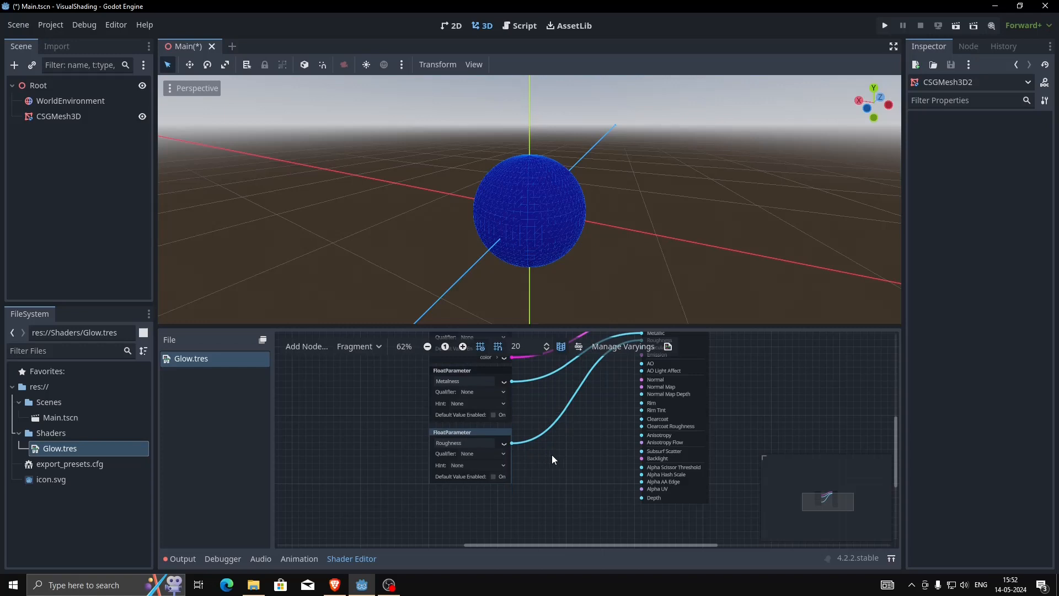
- Add a ColorConstant node to the Glow shader graph and place it beneath the Roughness parameter
scroll(554, 456, "down", 1)
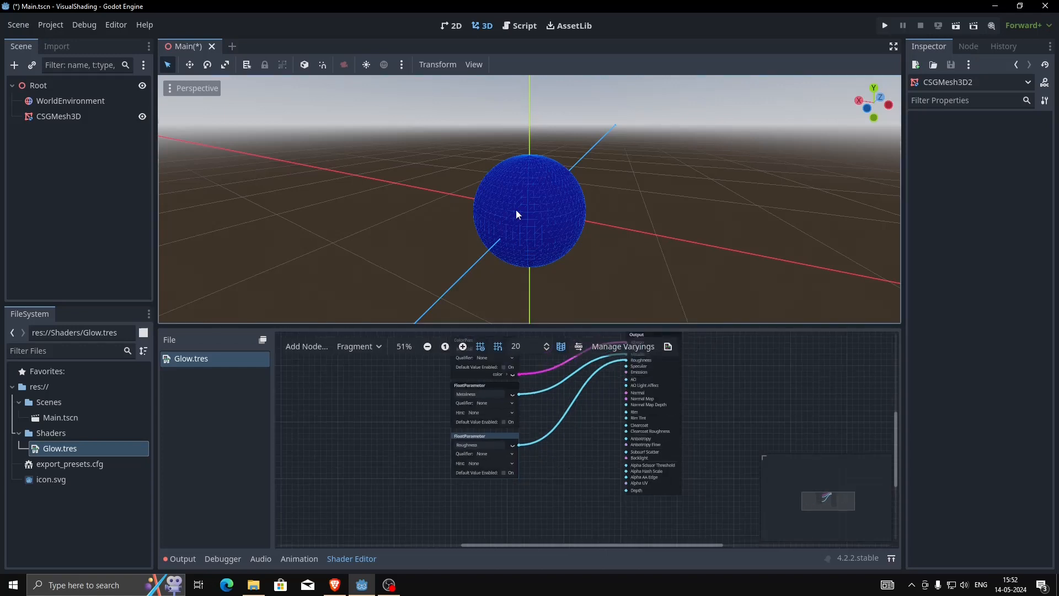
scroll(643, 445, "up", 3)
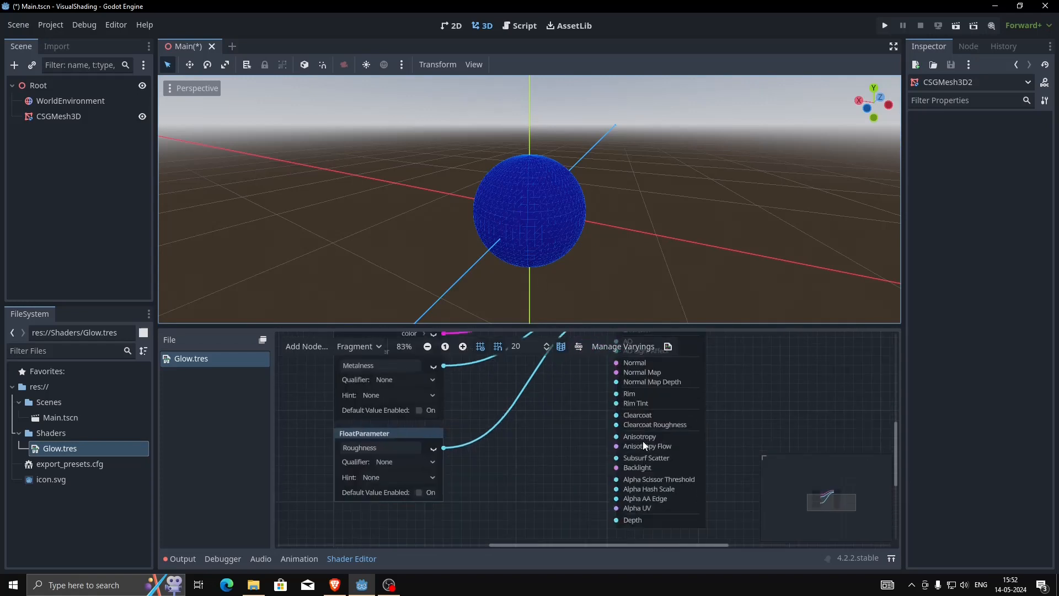
scroll(580, 458, "up", 3)
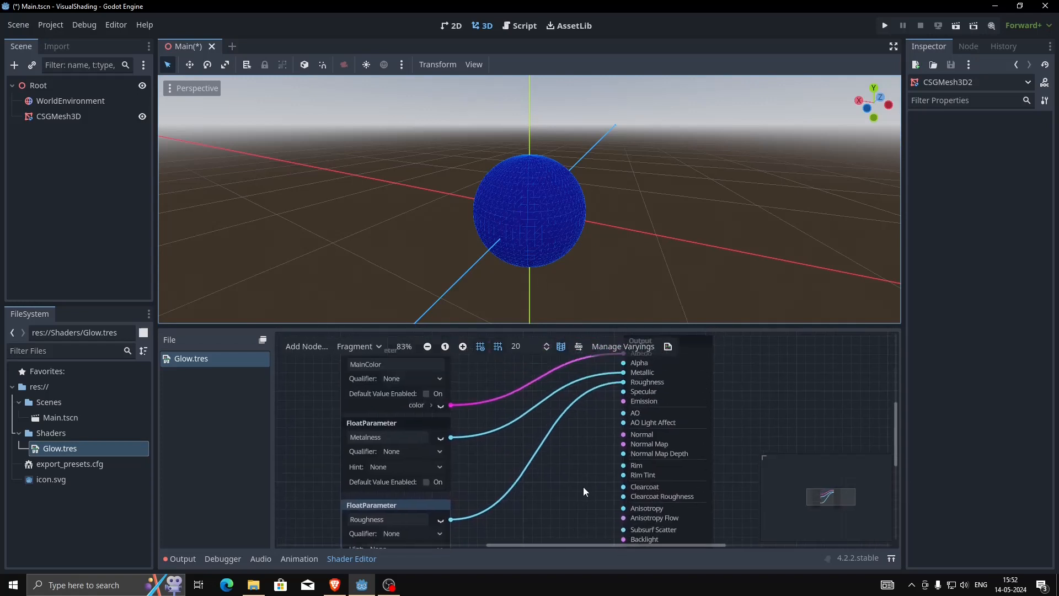
scroll(600, 461, "up", 1)
scroll(611, 438, "down", 6)
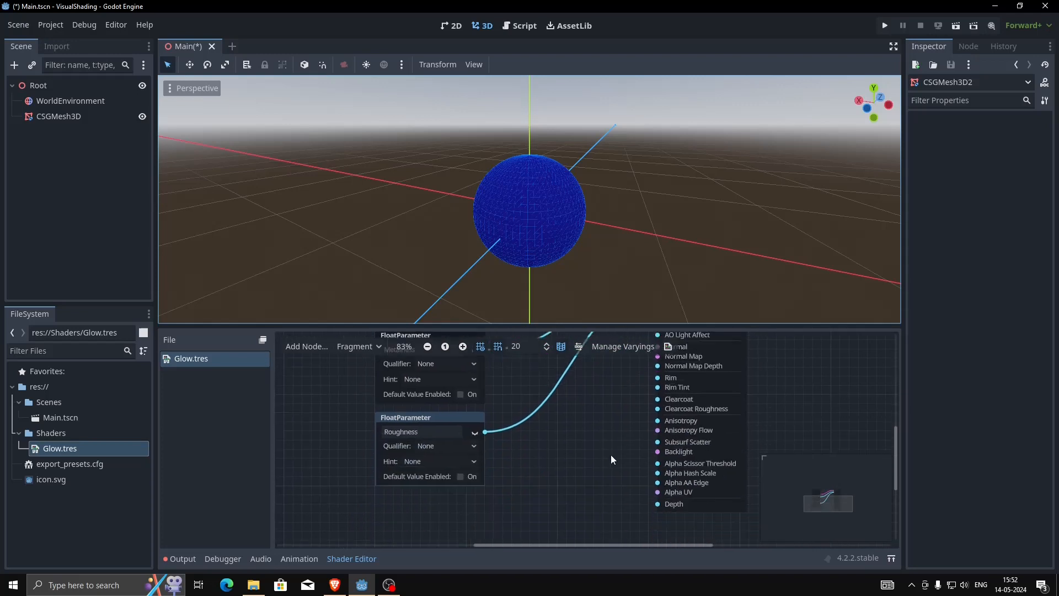
right_click(428, 500)
left_click(448, 445)
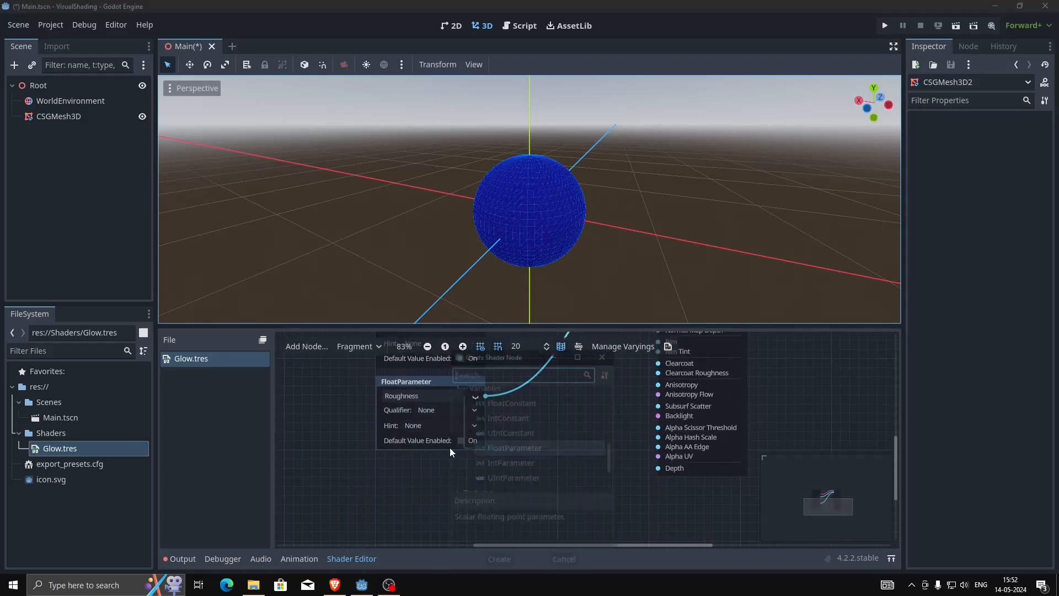
type("color")
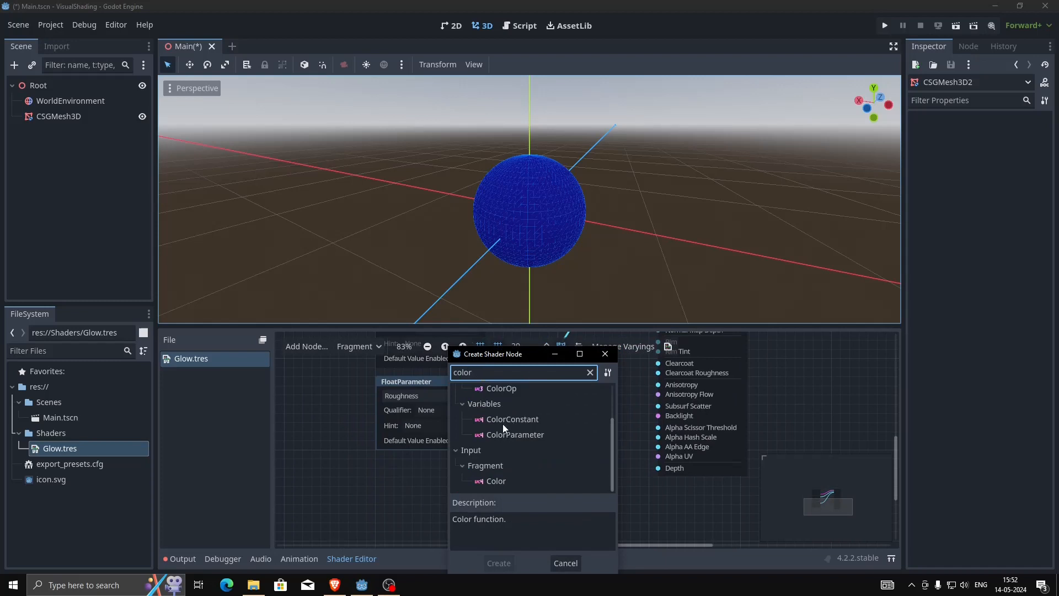
left_click(503, 419)
double_click(503, 418)
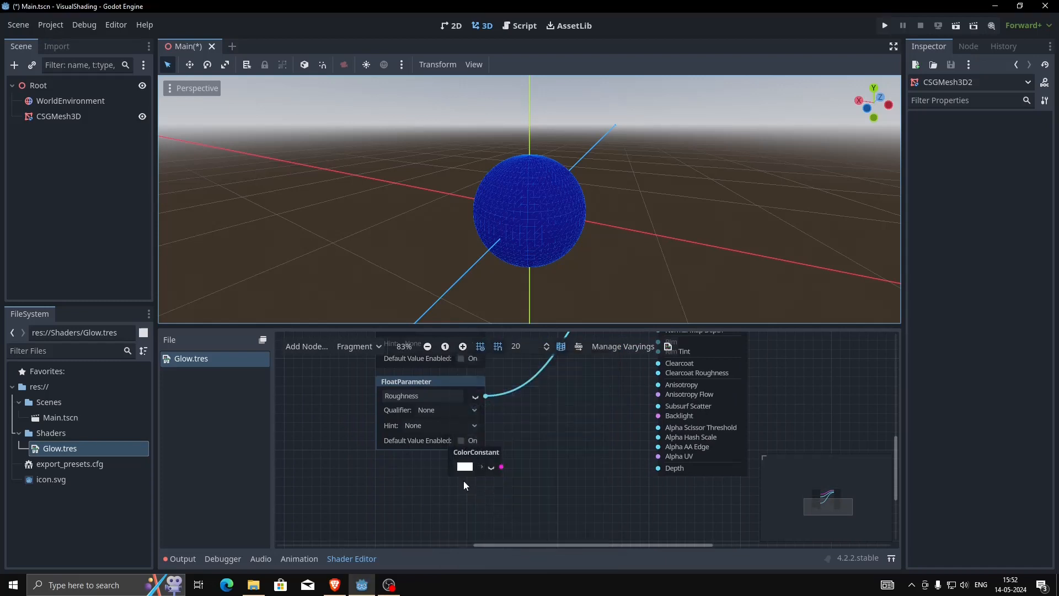
left_click_drag(475, 487, 616, 413)
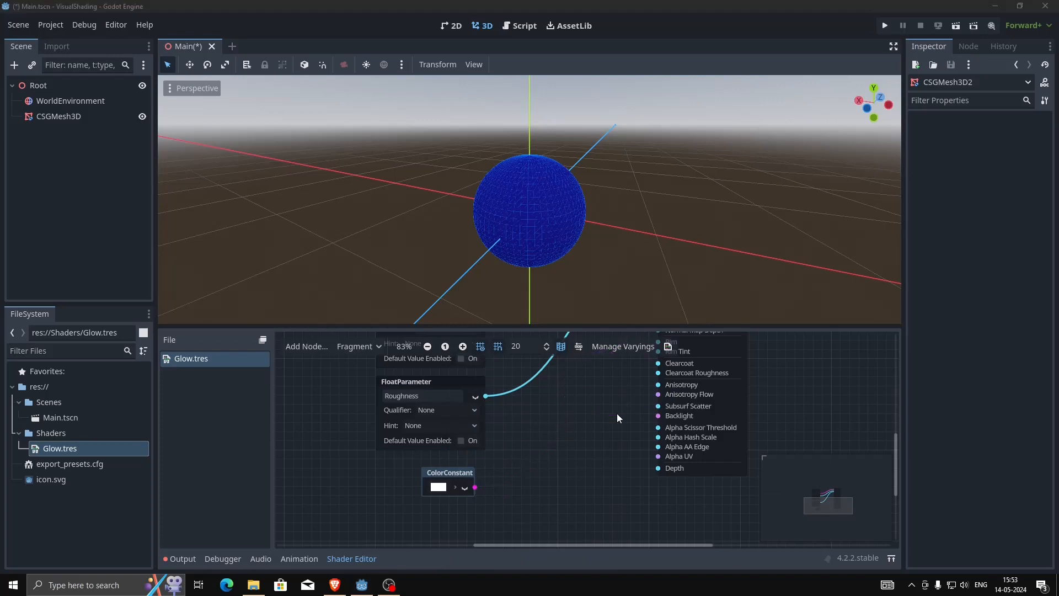
- Move the ColorConstant node close to the Output node and connect its color to the Emission input
left_click(774, 350)
scroll(568, 441, "up", 3)
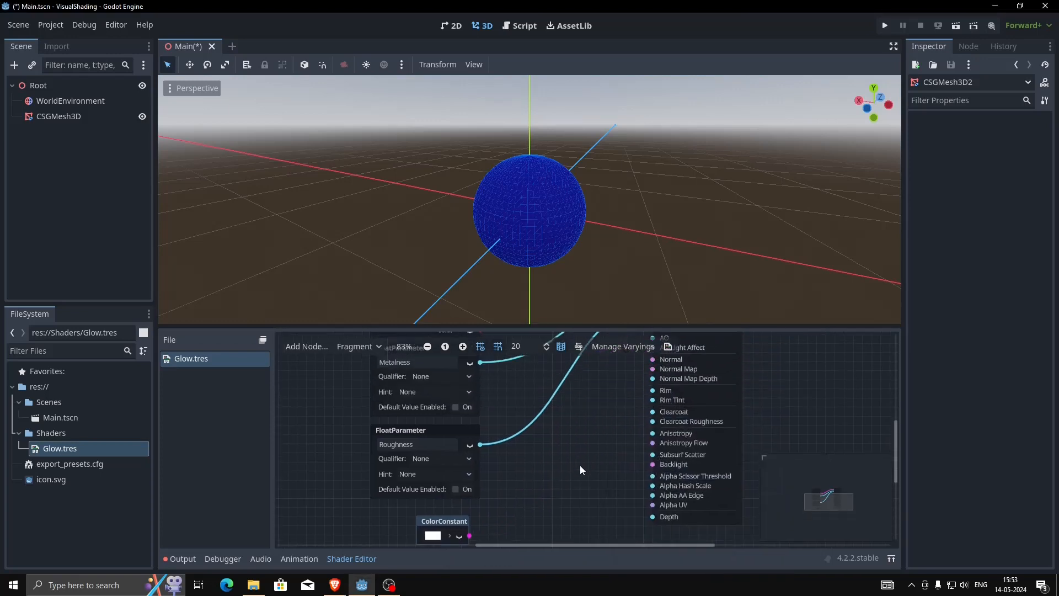
left_click_drag(450, 543, 593, 441)
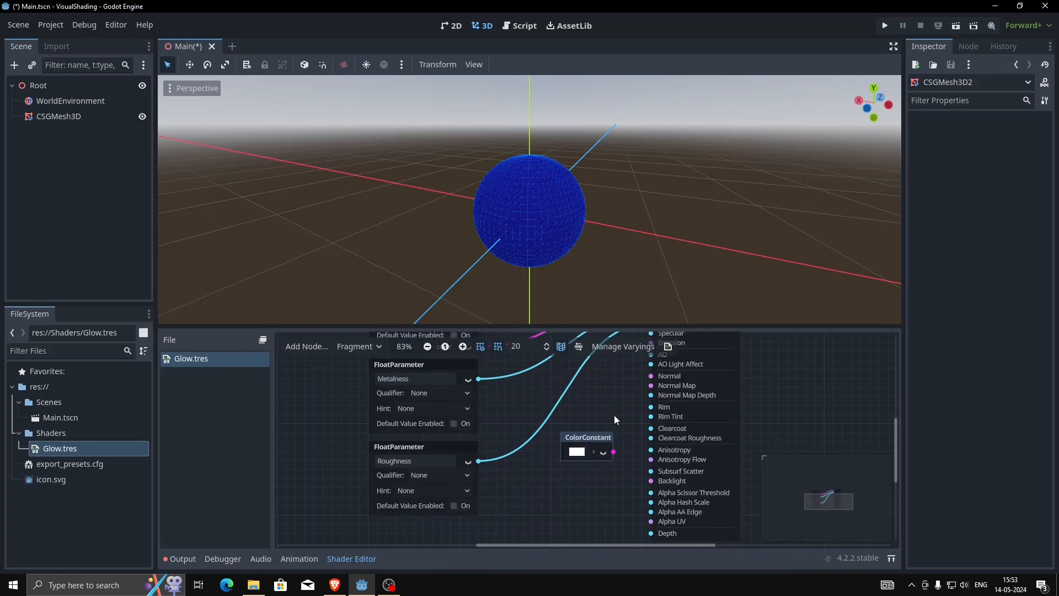
scroll(604, 416, "up", 2)
scroll(604, 417, "up", 1)
left_click_drag(604, 519, 642, 410)
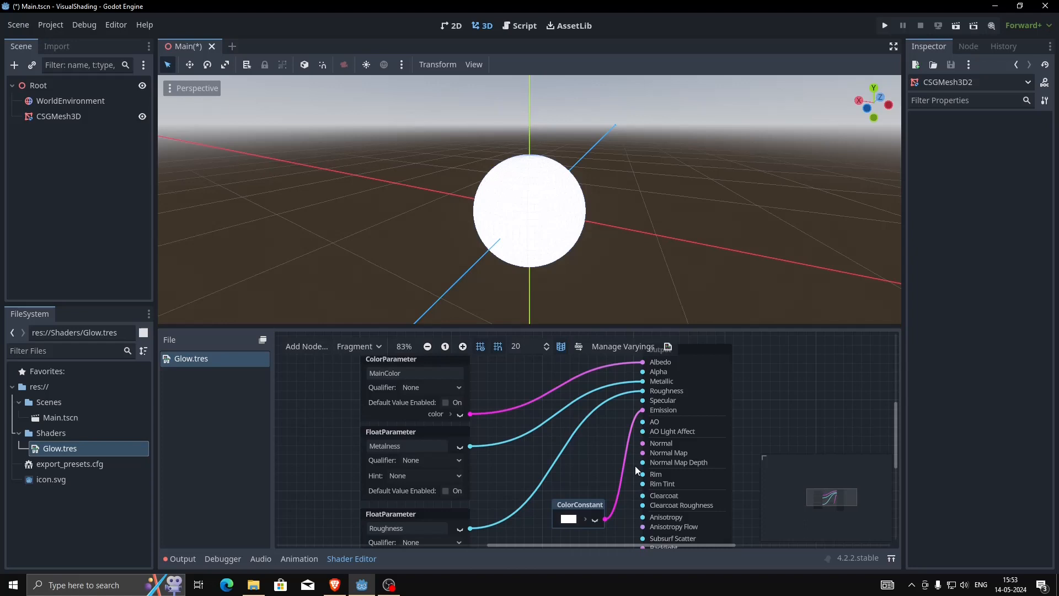
- Examine how the white emission makes the sphere look from several angles and distances
scroll(580, 219, "down", 4)
mouse_move(579, 223)
middle_mouse_down()
mouse_move(630, 232)
mouse_move(577, 215)
middle_mouse_up()
scroll(629, 231, "up", 9)
scroll(630, 232, "down", 10)
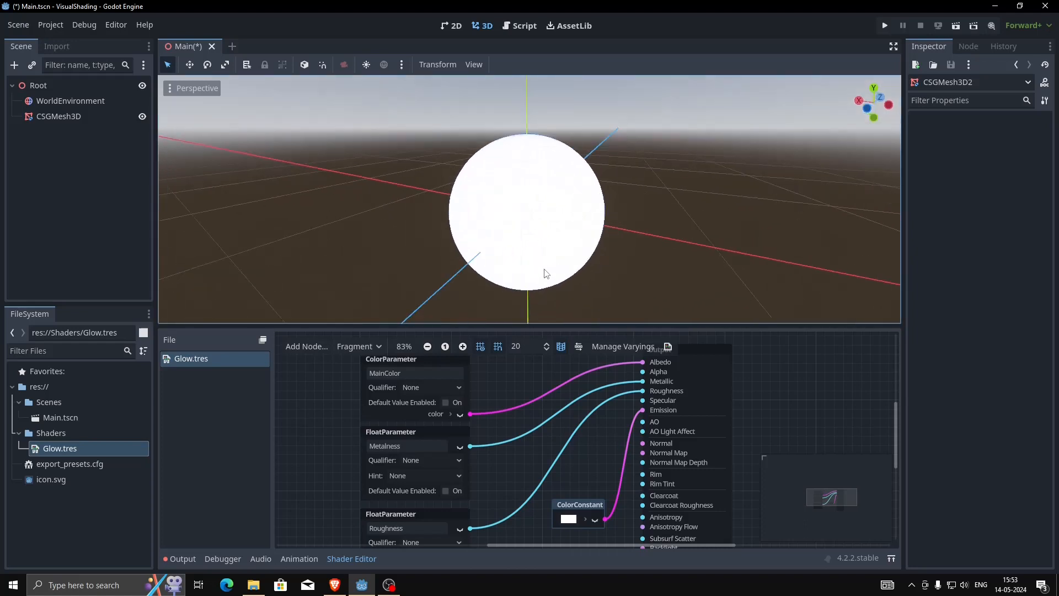
mouse_move(570, 524)
scroll(546, 238, "down", 3)
middle_click_drag(577, 219, 557, 239)
scroll(531, 220, "up", 4)
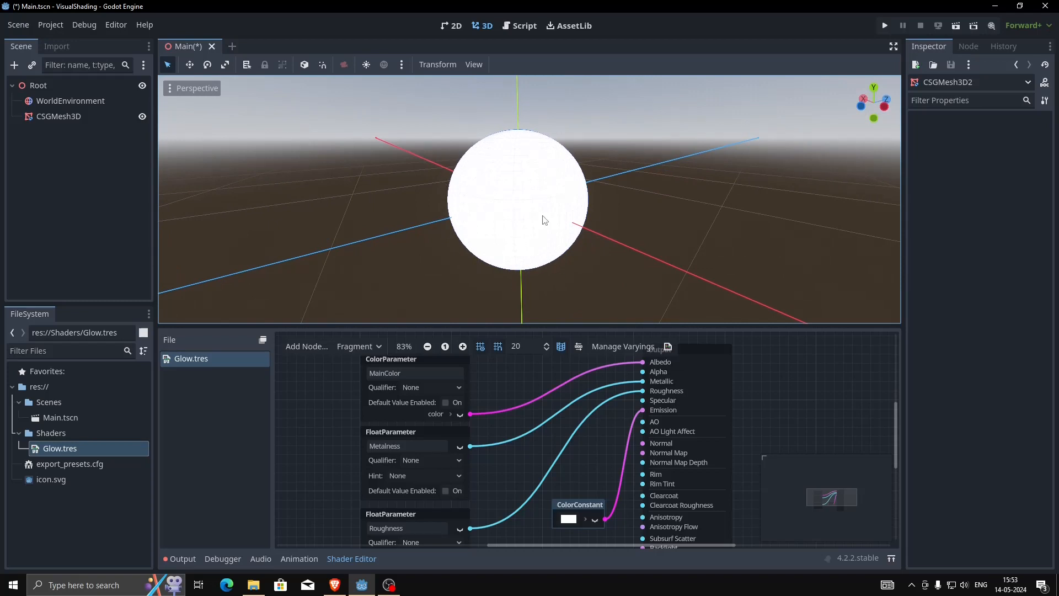
- Move the ColorConstant node back beneath the Roughness parameter to make room in the graph
scroll(551, 505, "down", 1)
middle_click_drag(551, 505, 567, 378)
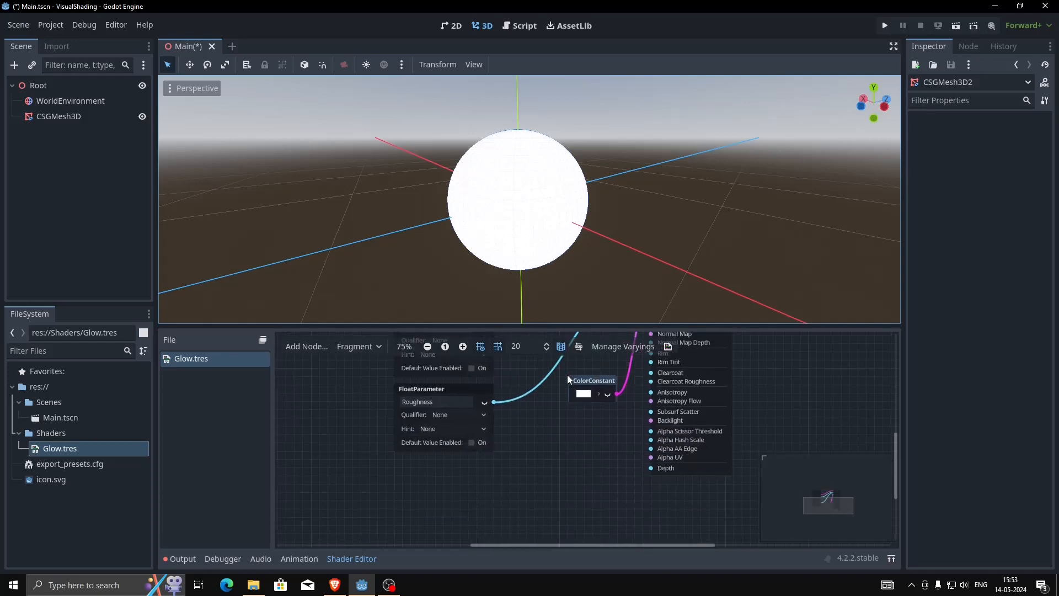
left_click_drag(591, 381, 418, 473)
middle_click_drag(543, 475, 586, 408)
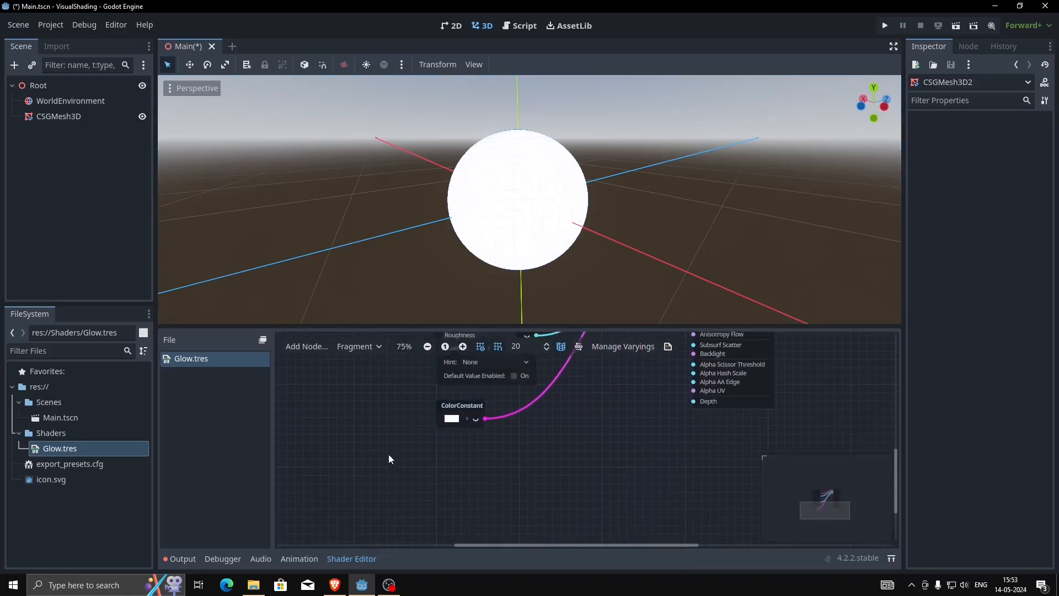
- Add a Fresnel node below the ColorConstant and show the preview of its result
right_click(343, 455)
left_click(356, 462)
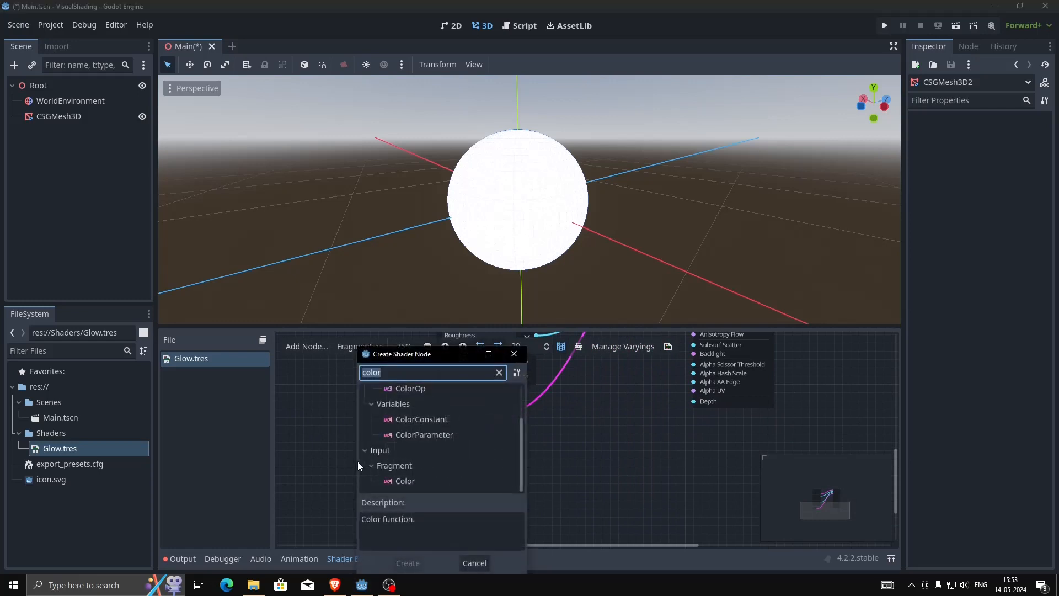
type("fre")
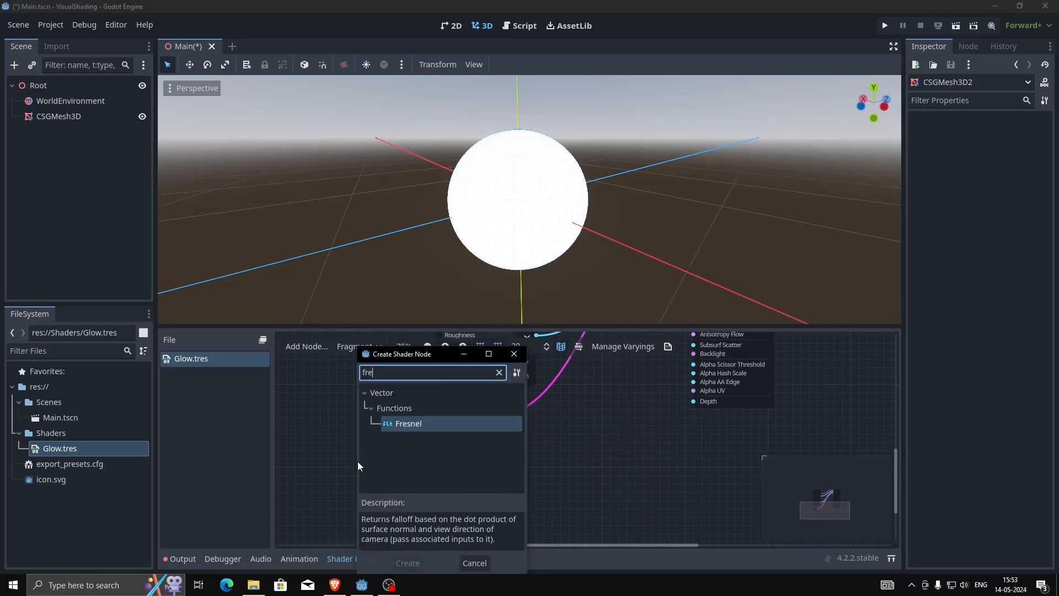
double_click(399, 423)
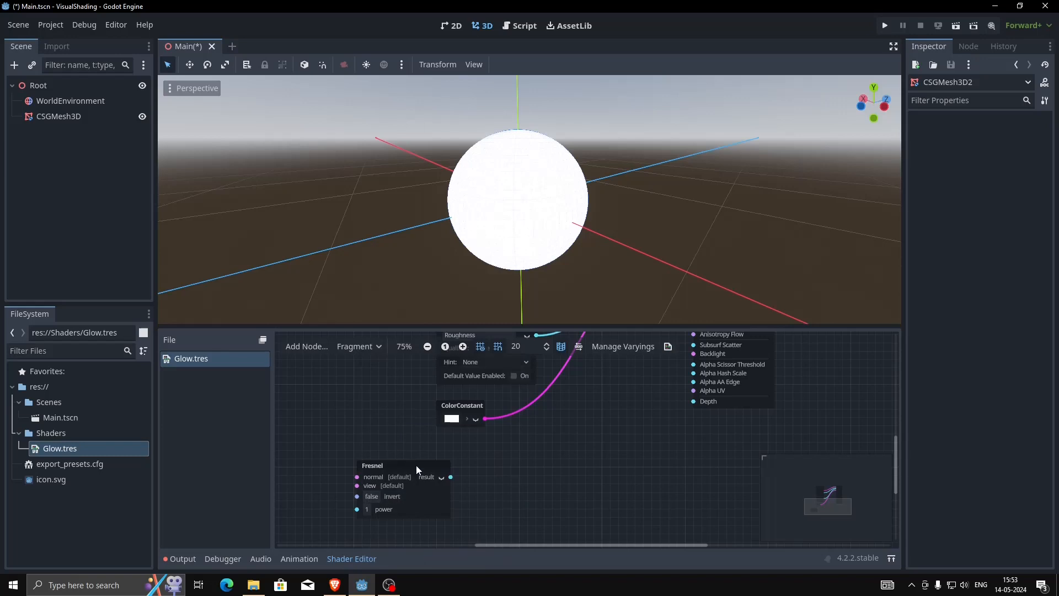
left_click_drag(416, 465, 390, 451)
left_click(413, 467)
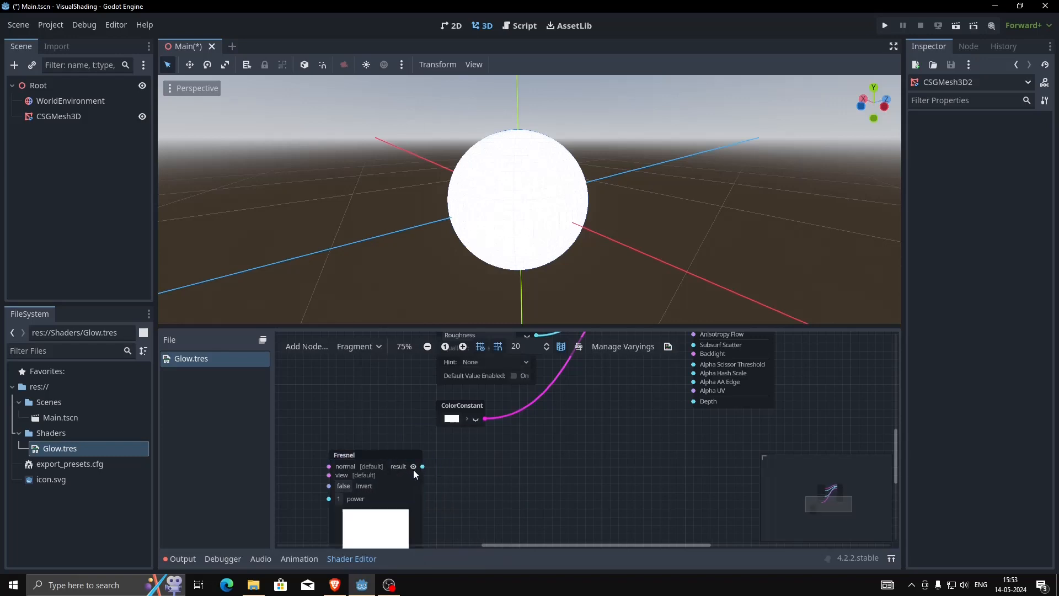
scroll(436, 455, "down", 3)
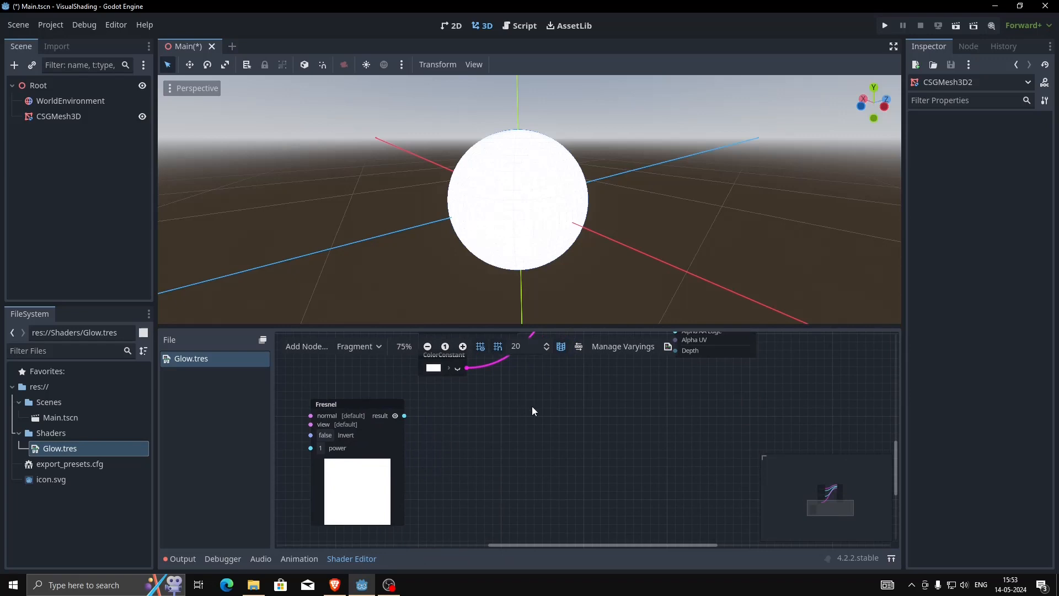
middle_click_drag(531, 406, 492, 426)
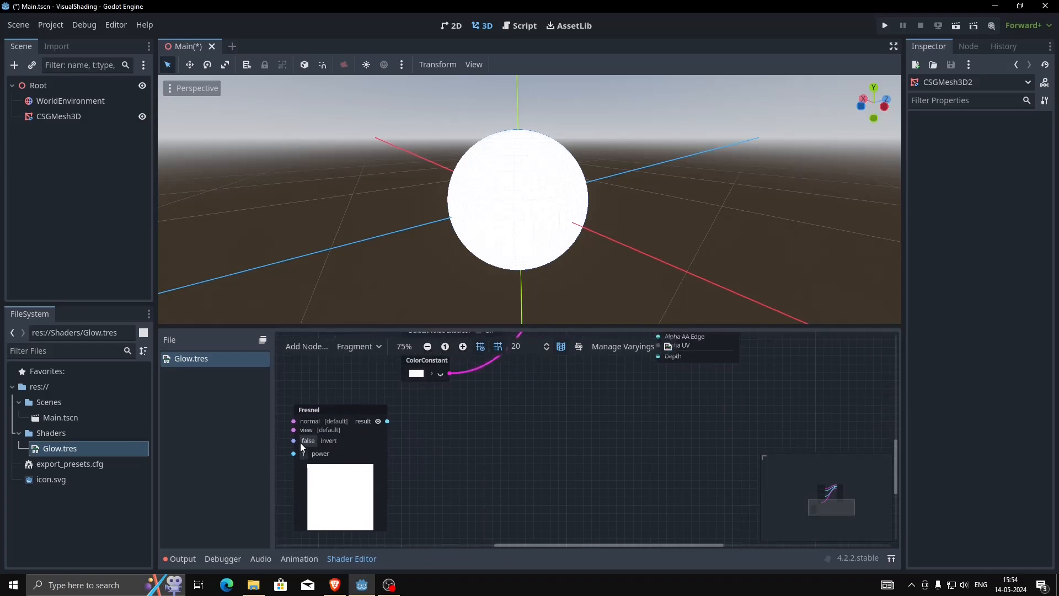
- Place the Fresnel node beneath the ColorConstant and add a Vector3 Multiply node fed by the ColorConstant on its a input
left_click_drag(366, 415, 501, 408)
type("multi")
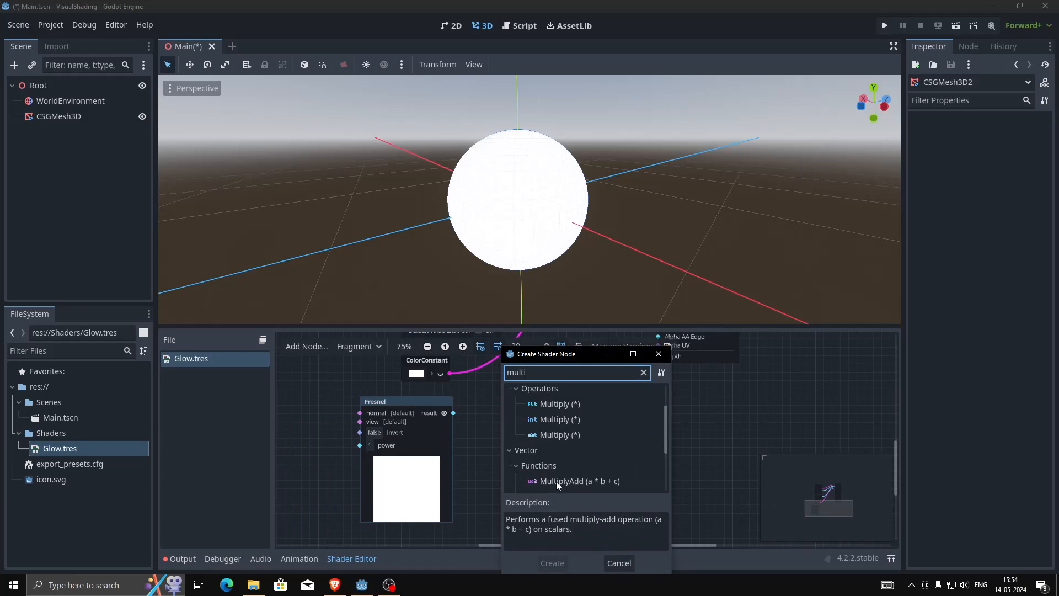
scroll(561, 478, "down", 2)
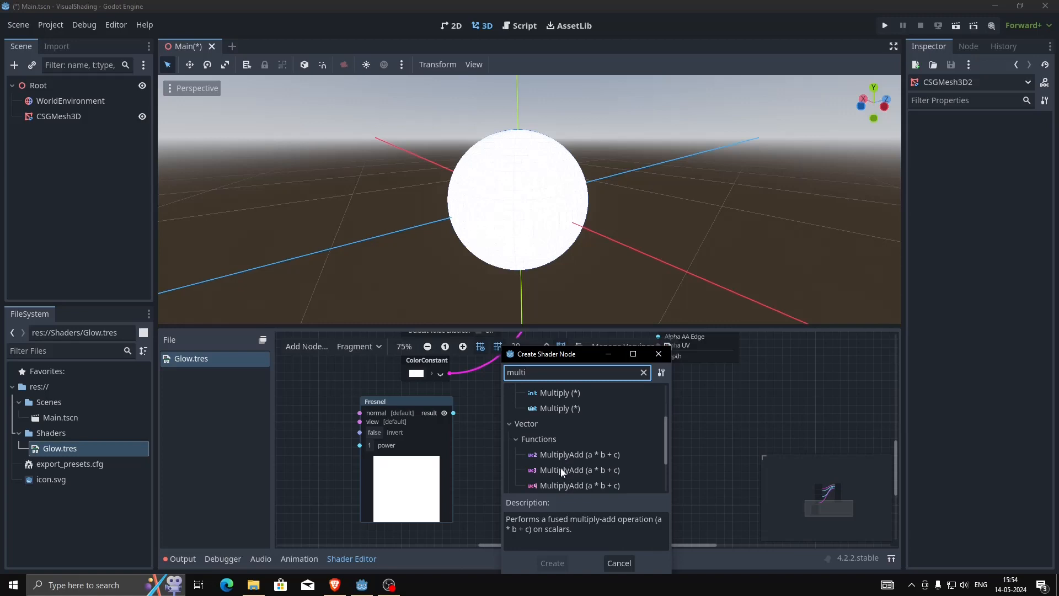
scroll(585, 480, "down", 2)
scroll(584, 469, "down", 2)
left_click(569, 466)
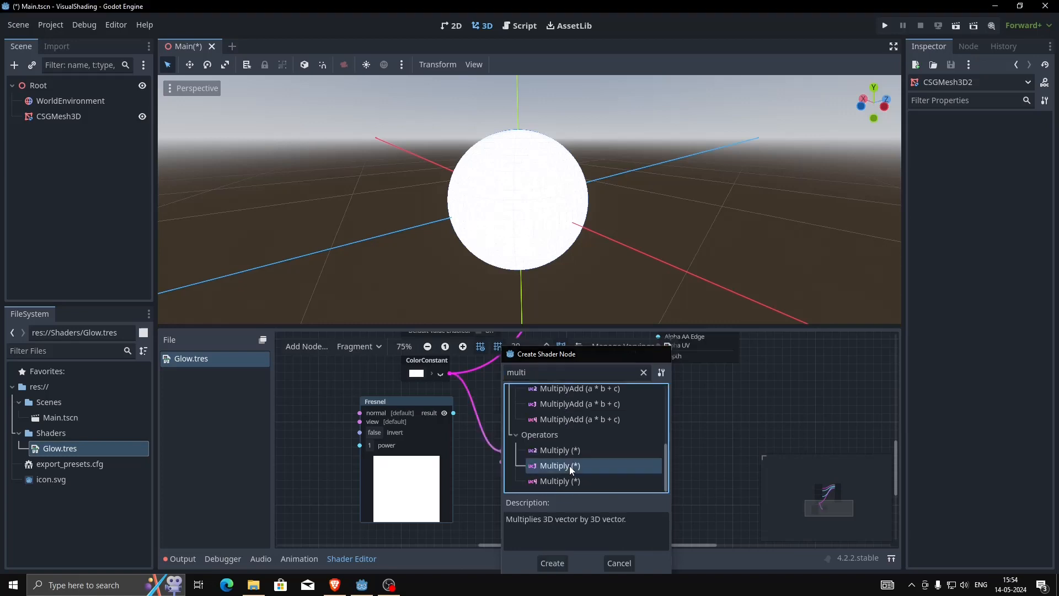
double_click(569, 465)
left_click_drag(529, 414, 538, 397)
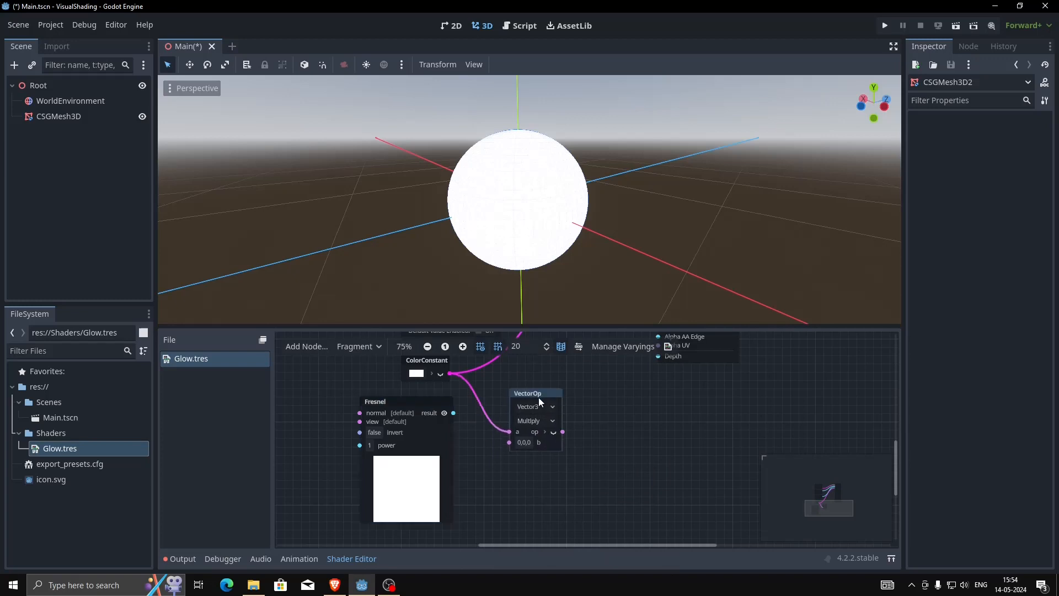
- Connect the Fresnel result to the Multiply node's b input and the Multiply output to the Output node's Emission
left_click_drag(499, 439, 508, 442)
scroll(583, 416, "down", 1, "ctrl")
scroll(564, 487, "up", 4)
scroll(567, 492, "down", 2)
middle_click_drag(547, 456, 509, 476)
left_click_drag(478, 503, 494, 460)
middle_click_drag(504, 492, 498, 518)
left_click_drag(484, 526, 545, 377)
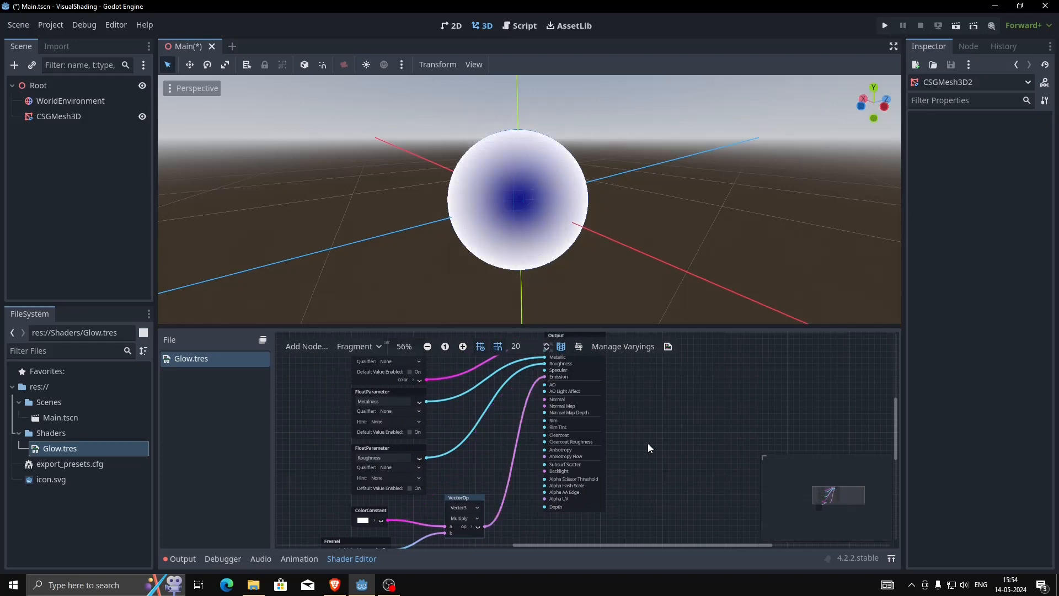
- Move the ColorConstant node left so it sits directly above the Fresnel node
middle_click_drag(647, 442, 733, 402)
middle_click_drag(612, 418, 583, 466)
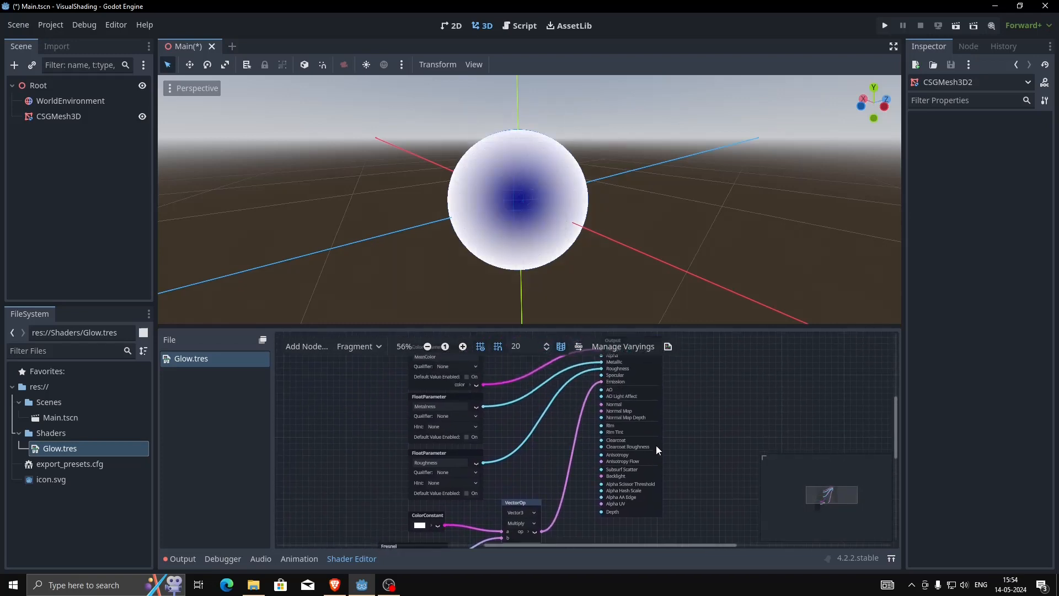
middle_click_drag(656, 463, 712, 340)
scroll(603, 443, "up", 4)
middle_click_drag(579, 448, 628, 489)
left_click_drag(485, 412, 448, 422)
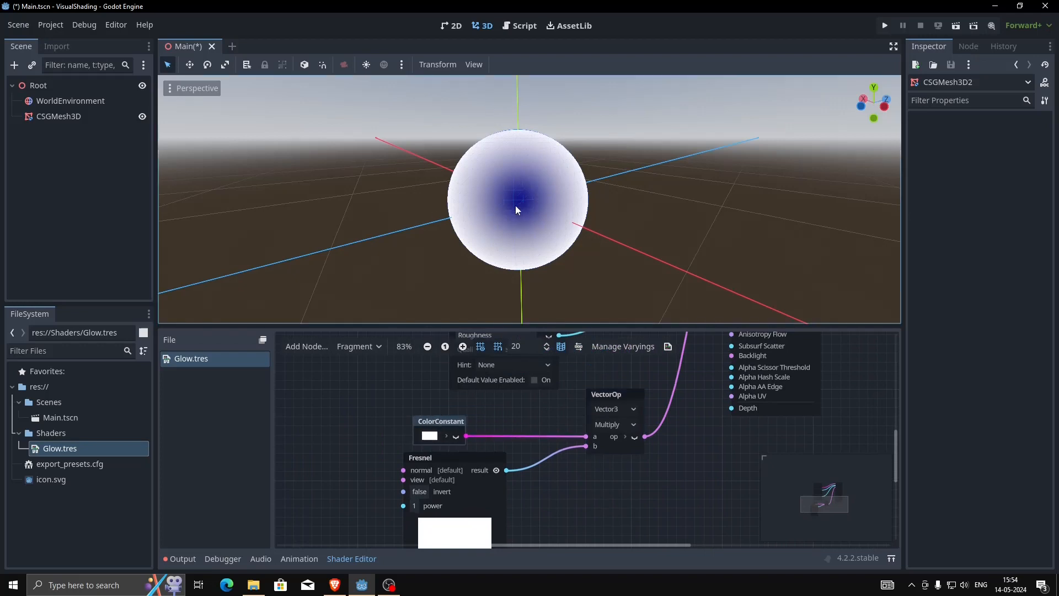
- Try lowering the Fresnel node's power to 0.115 to test its effect on the sphere's glow
scroll(527, 200, "up", 5)
scroll(527, 200, "down", 9)
middle_click_drag(585, 496, 629, 423)
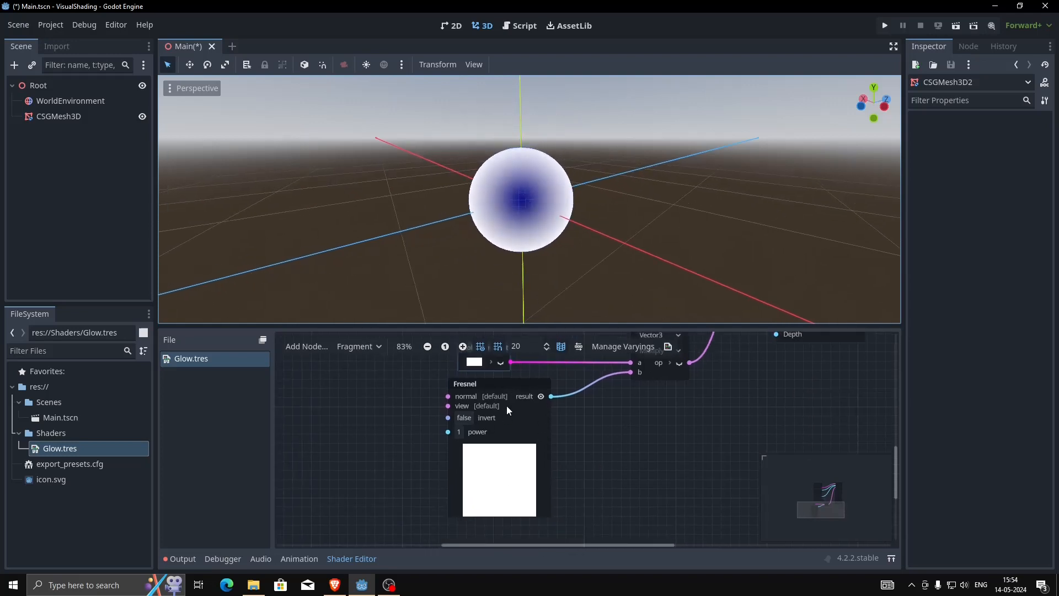
left_click(458, 431)
left_click(465, 455)
type("0.545")
key("BackSpace")
key("BackSpace")
key("BackSpace")
type("115")
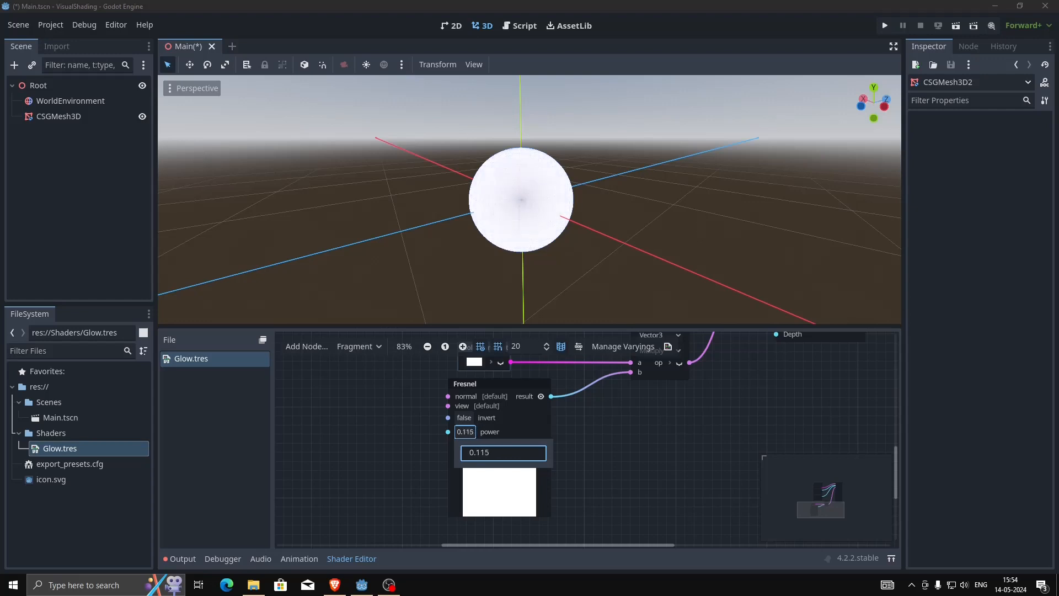
- Try raising the Fresnel node's power gradually up to 7.935 to thin the sphere's edge glow
key("BackSpace")
key("BackSpace")
key("BackSpace")
key("BackSpace")
key("BackSpace")
type("1.79")
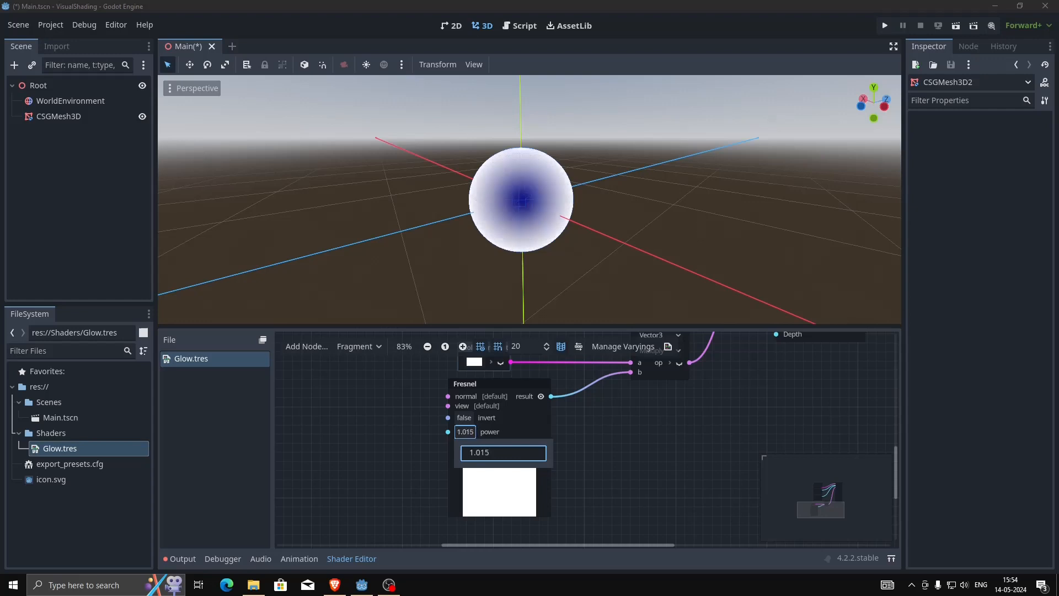
key("BackSpace")
key("BackSpace")
key("BackSpace")
key("BackSpace")
type("4.205")
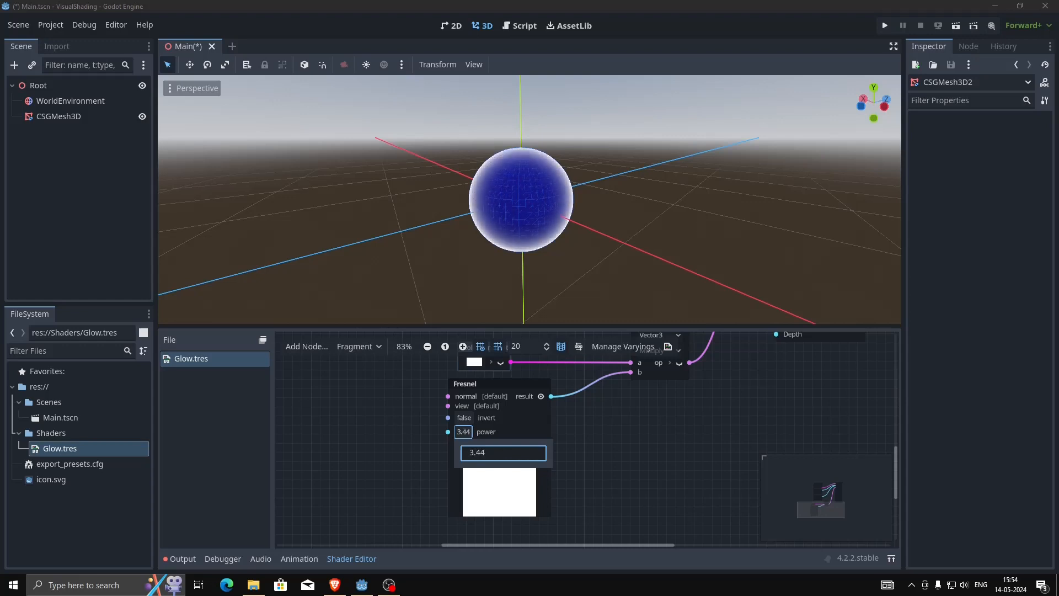
key("BackSpace")
key("BackSpace")
key("BackSpace")
key("BackSpace")
key("BackSpace")
type("7.025")
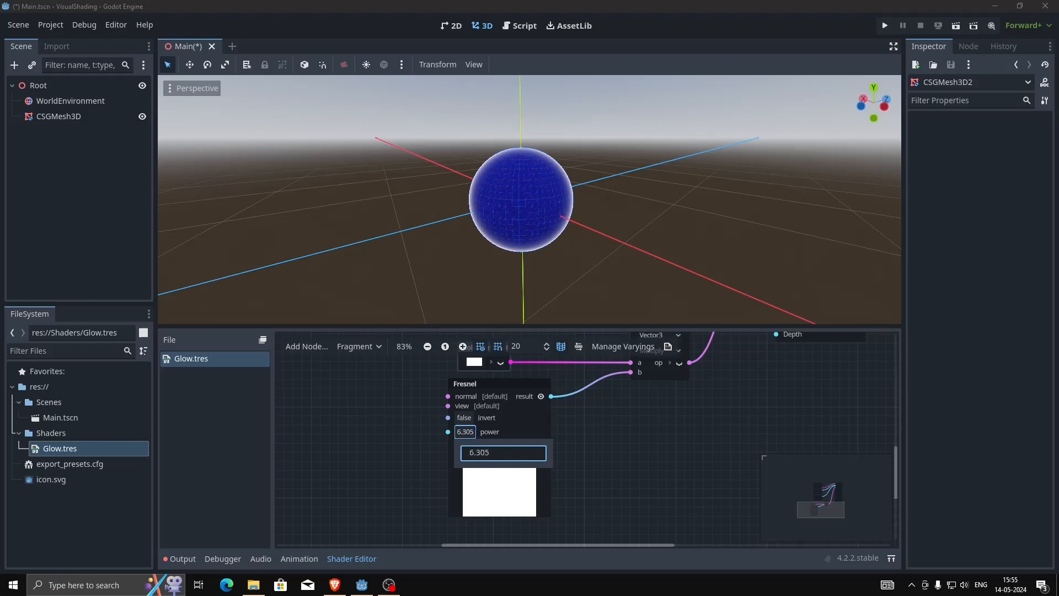
left_click_drag(503, 452, 538, 453)
- Set the Fresnel node's power to 10
left_click(462, 433)
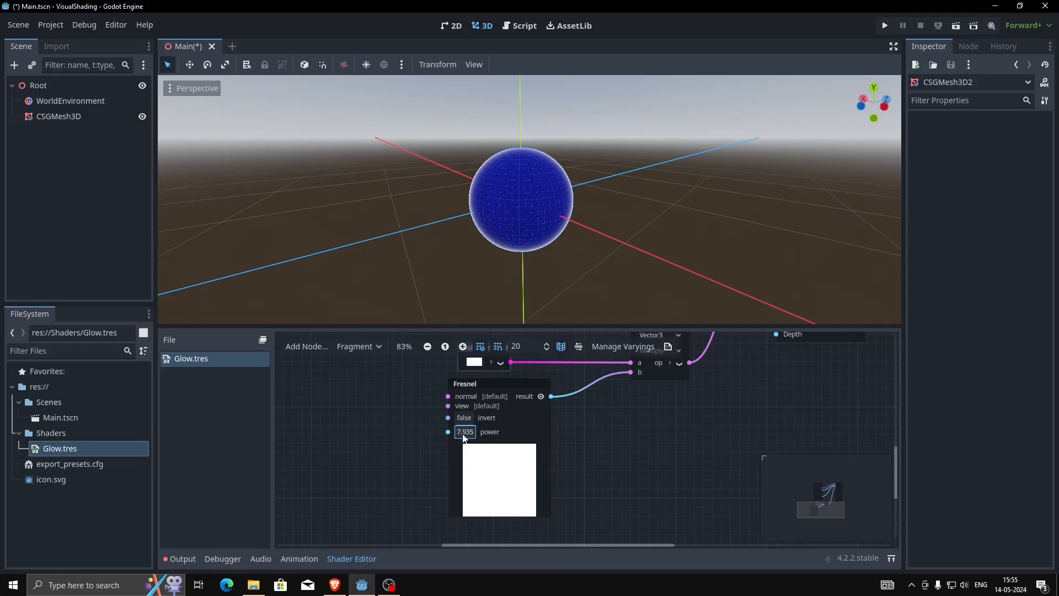
left_click(466, 435)
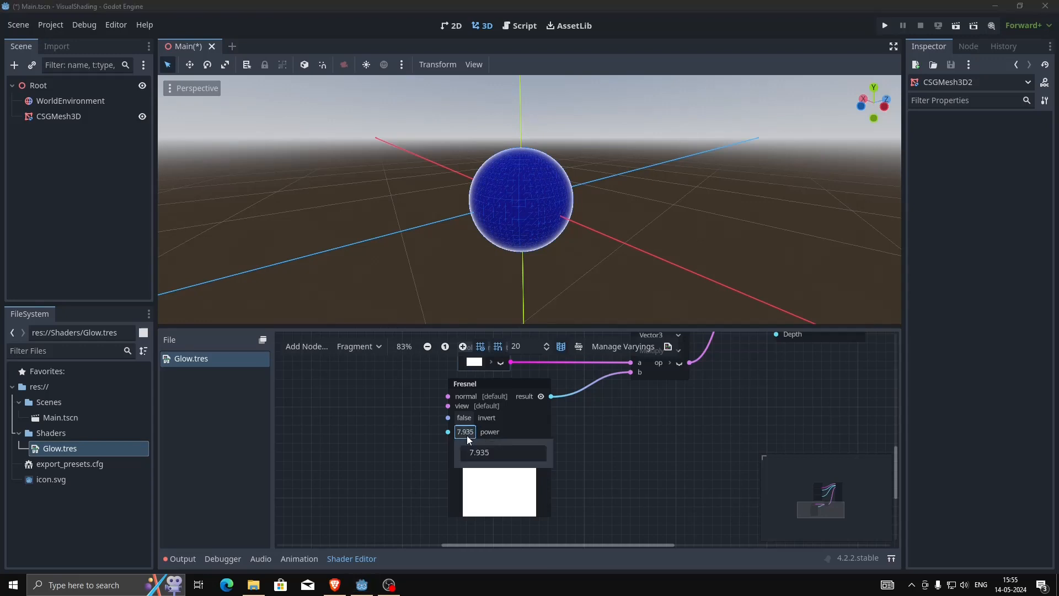
left_click(496, 456)
type("10")
key("Return")
- Examine the sphere's edge glow in the 3D viewport from different angles and distances, alongside the emission nodes
middle_click_drag(687, 249, 640, 259)
scroll(680, 265, "up", 5)
scroll(681, 266, "down", 5)
scroll(595, 427, "down", 1)
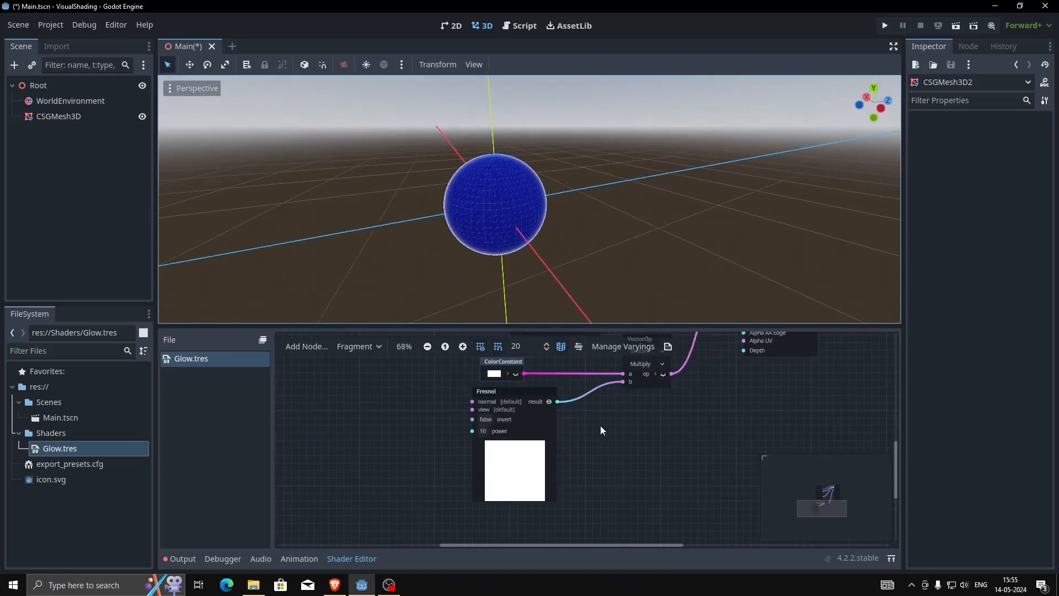
middle_click_drag(600, 425, 565, 478)
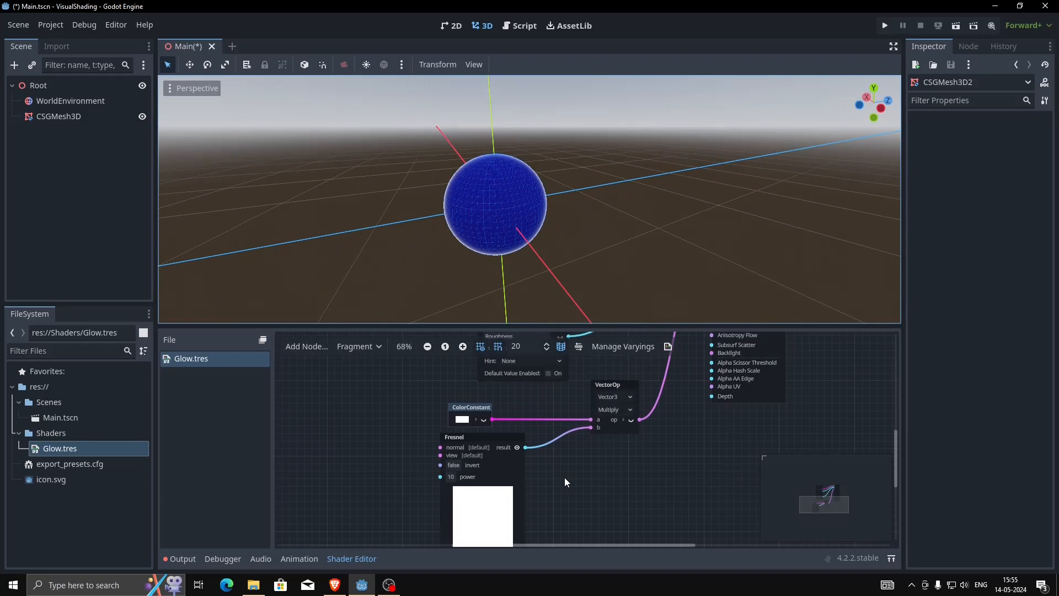
scroll(533, 211, "up", 8)
scroll(544, 213, "down", 8)
middle_click_drag(544, 212, 580, 191)
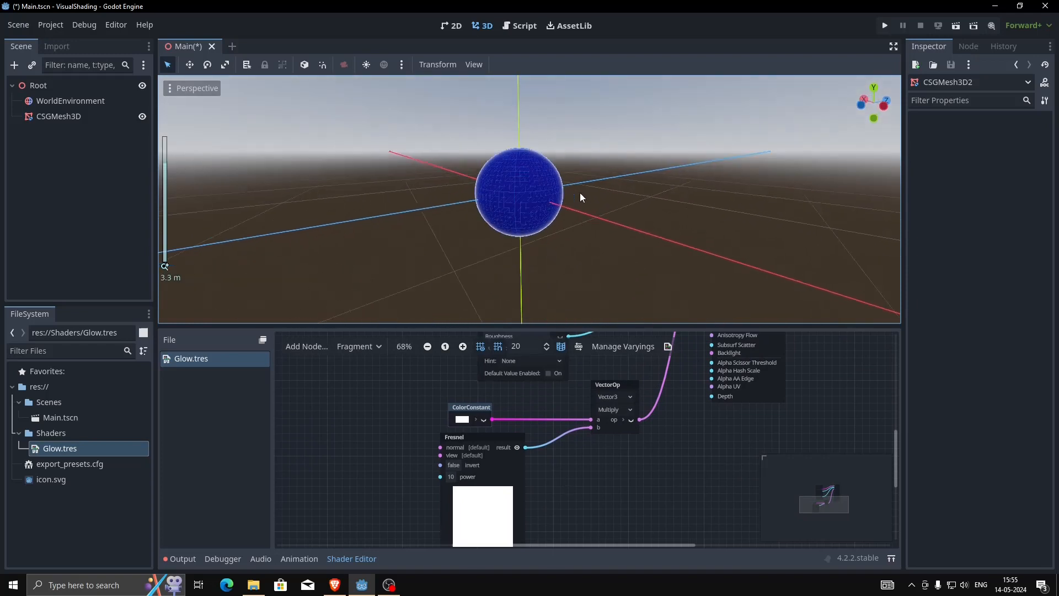
scroll(580, 193, "up", 3)
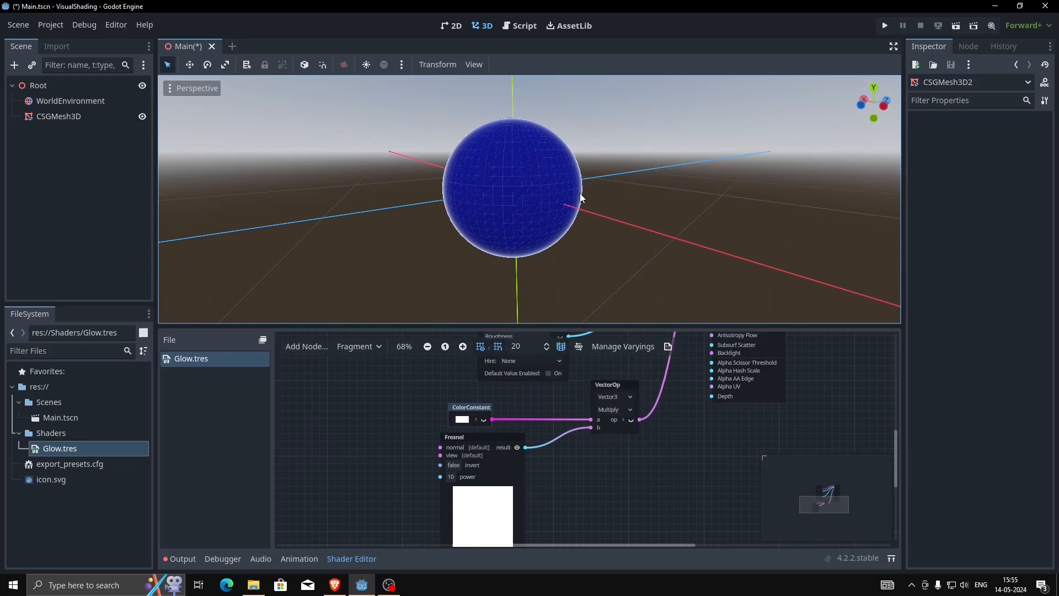
scroll(541, 382, "down", 3)
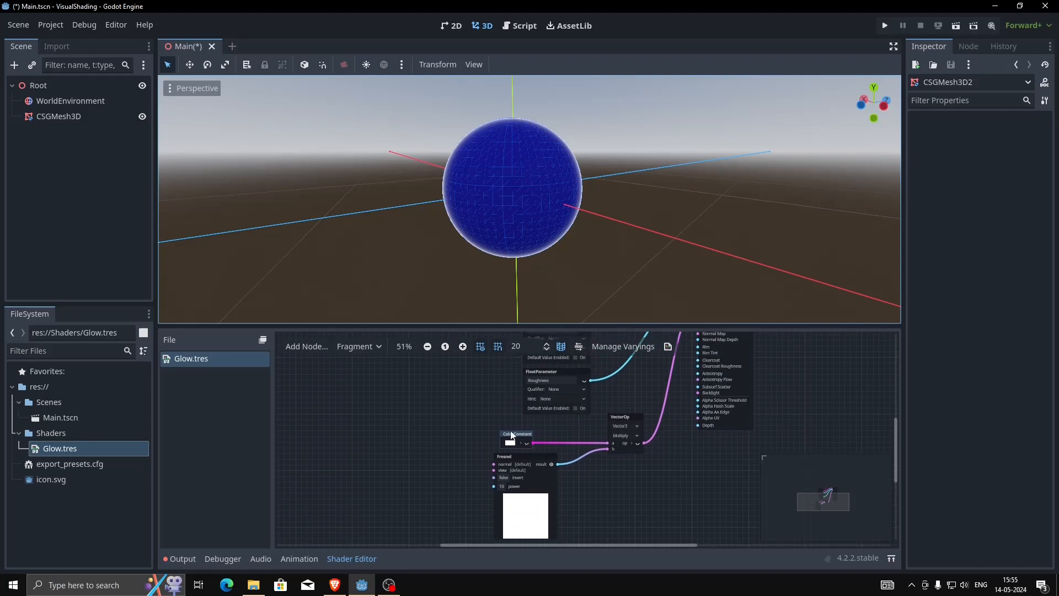
- Duplicate the MainColor ColorParameter and delete the ColorConstant node feeding the Multiply node
scroll(451, 476, "up", 3)
left_click(541, 367)
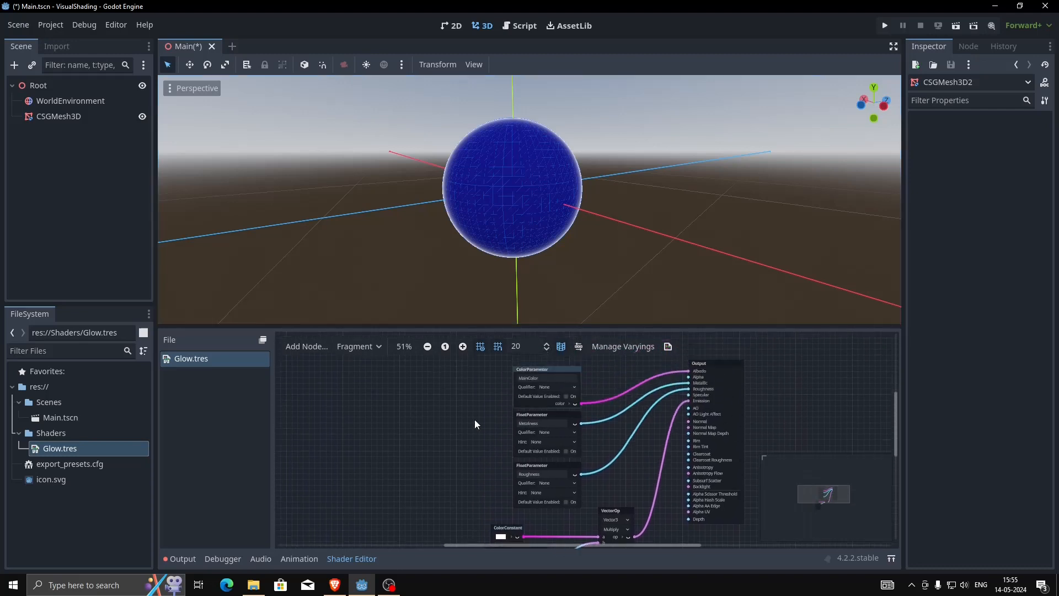
key("ctrl+d")
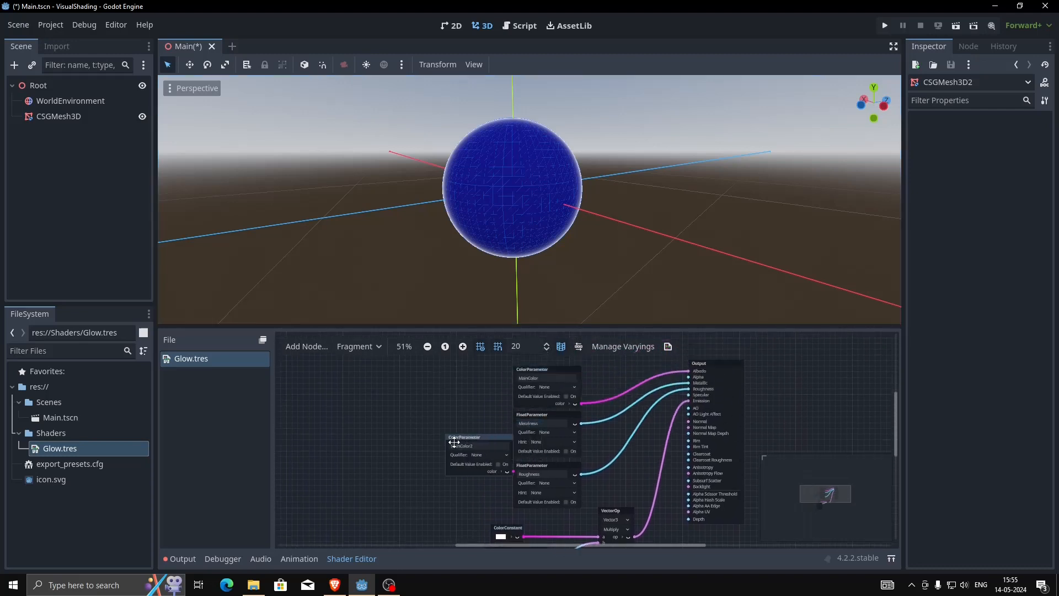
scroll(474, 425, "down", 5)
left_click(470, 434)
key("Delete")
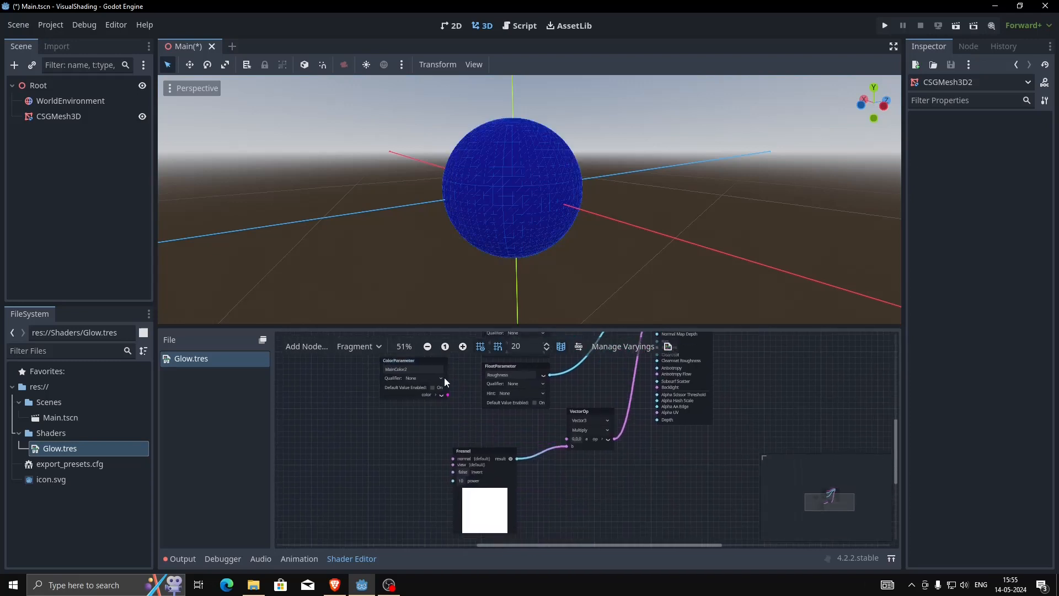
- Place the duplicated ColorParameter beside the Multiply node's inputs and rename it EdgeColor
left_click_drag(436, 362, 358, 425)
type("EdgeColor")
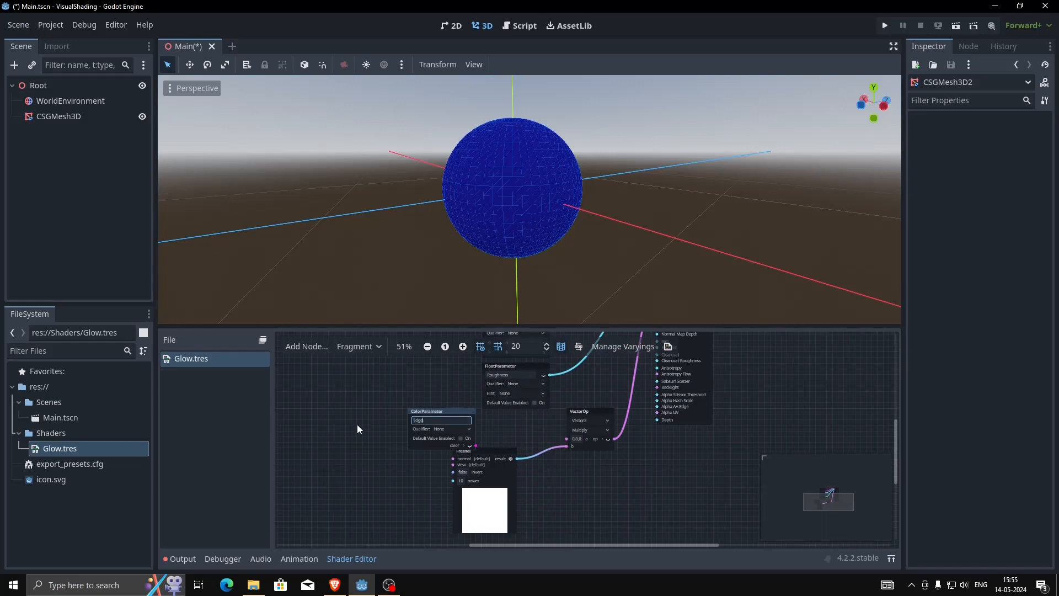
left_click(357, 425)
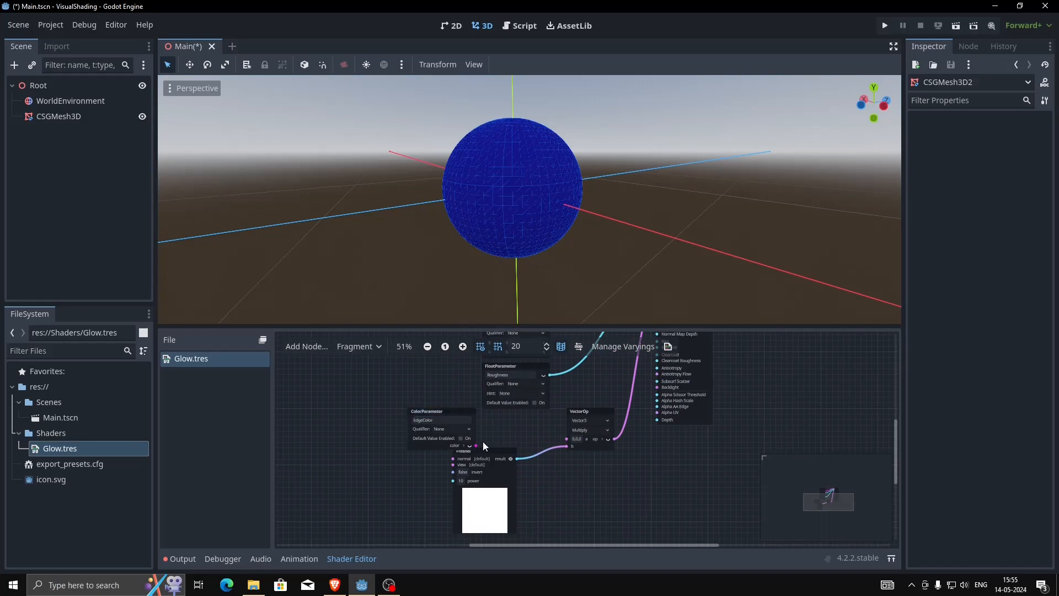
- Connect EdgeColor's color output to the Multiply node's a input and space the EdgeColor and Fresnel nodes apart
scroll(472, 446, "up", 3, "ctrl")
left_click_drag(472, 448, 616, 437)
left_click_drag(434, 396, 526, 405)
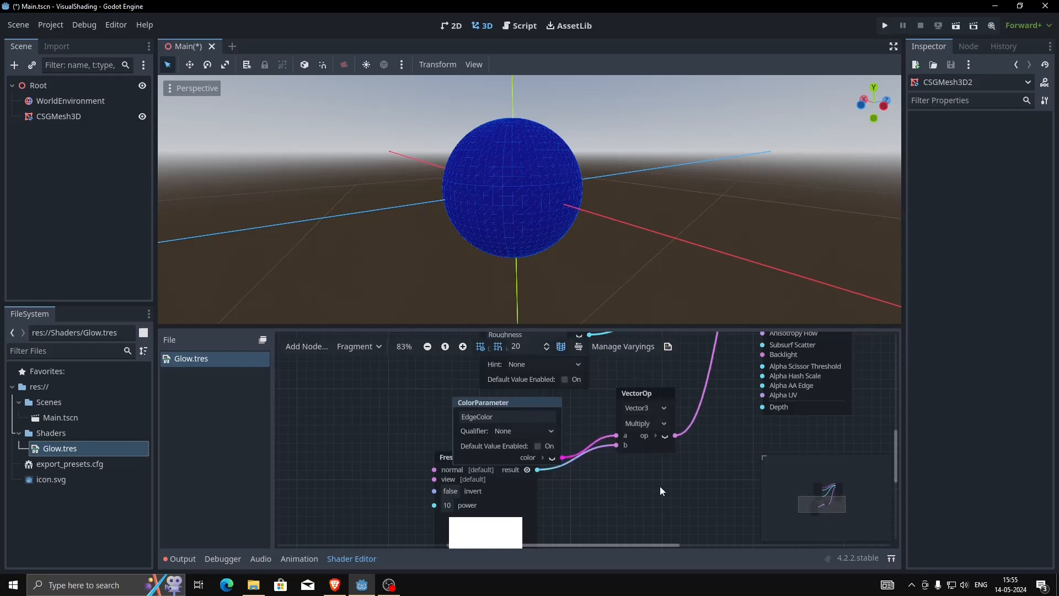
scroll(659, 485, "down", 3)
left_click_drag(458, 375, 497, 408)
middle_click_drag(648, 450, 591, 458)
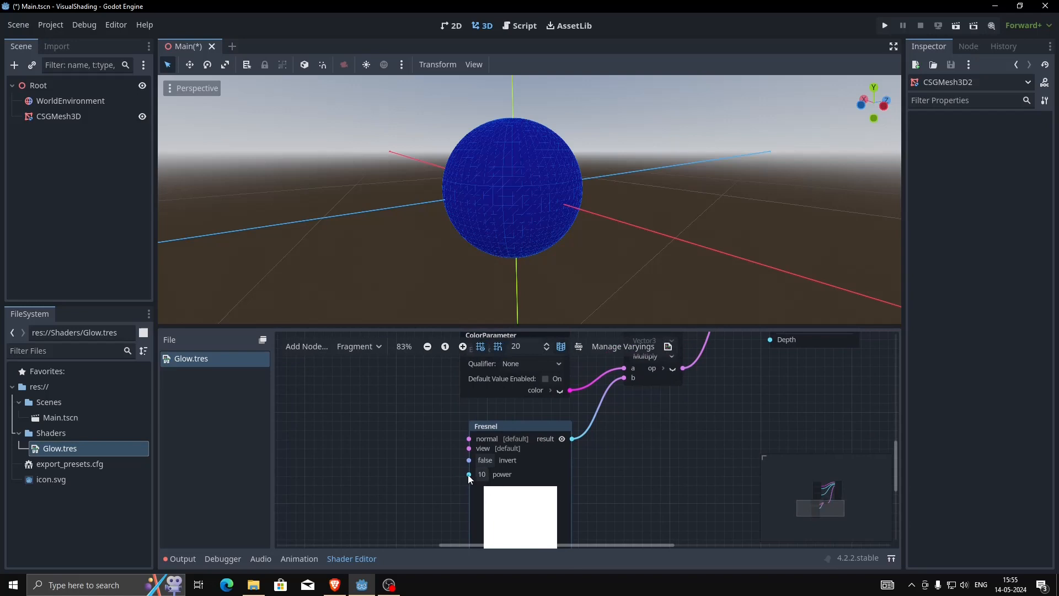
- Add a FloatParameter node beside the Fresnel node and connect it to the Fresnel power input
right_click(386, 431)
left_click(388, 435)
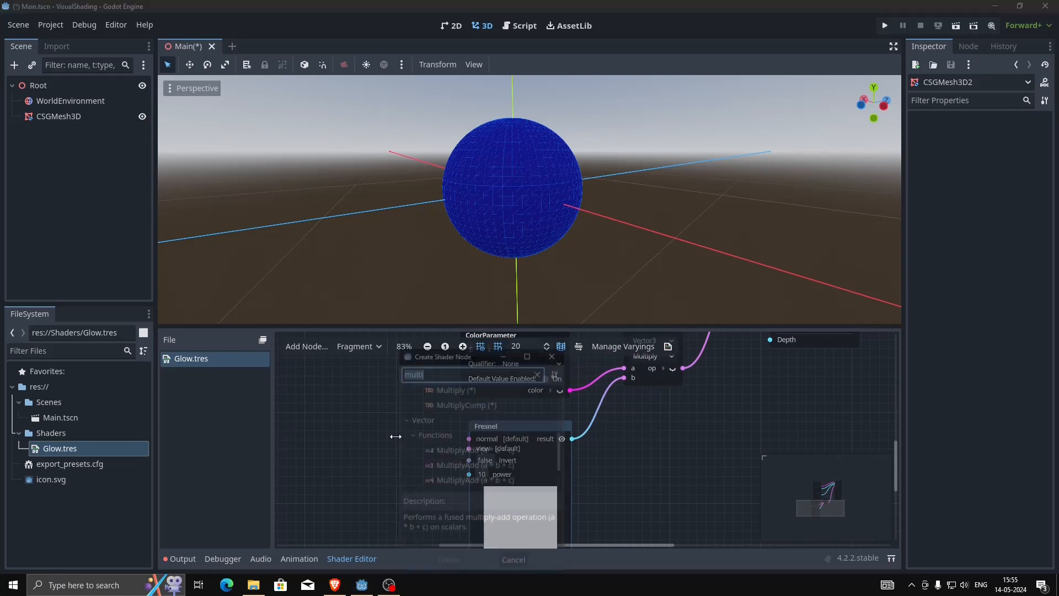
type("scal")
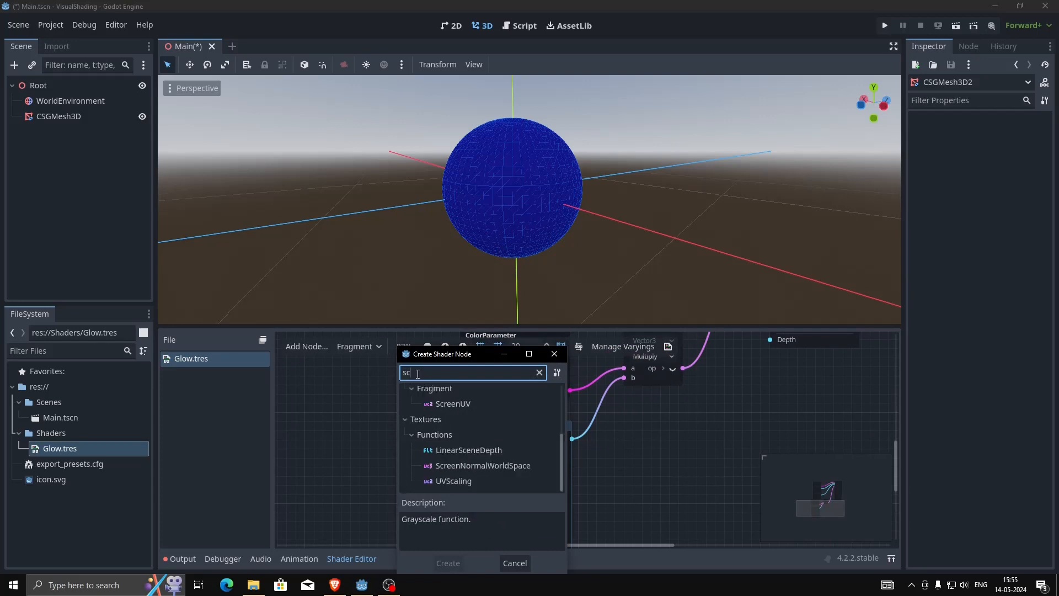
key("BackSpace")
key("BackSpace")
key("BackSpace")
key("BackSpace")
type("float")
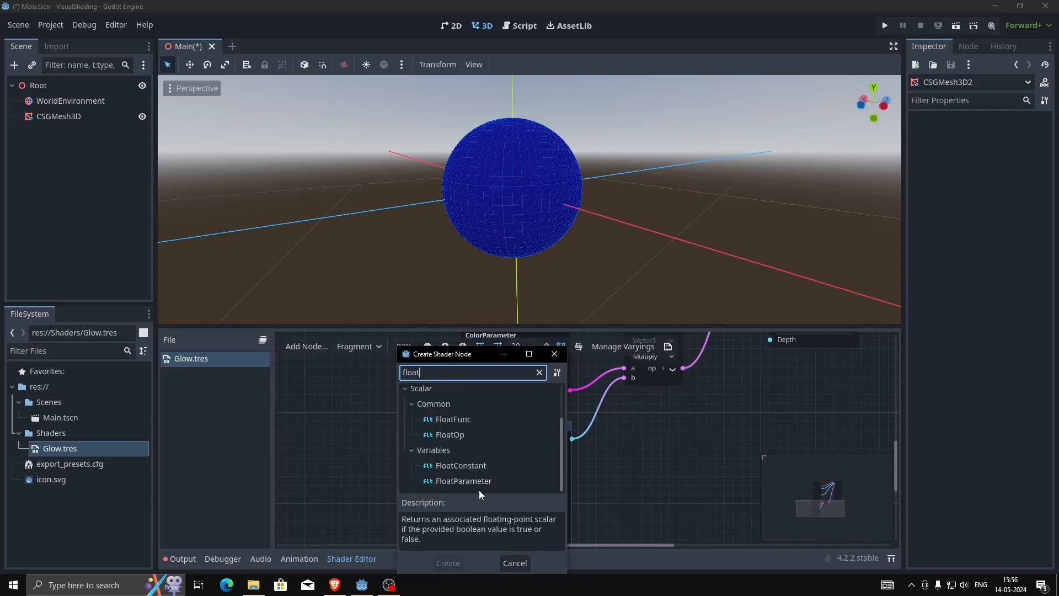
double_click(455, 481)
left_click_drag(388, 431, 331, 431)
left_click(535, 353)
left_click_drag(408, 442, 468, 474)
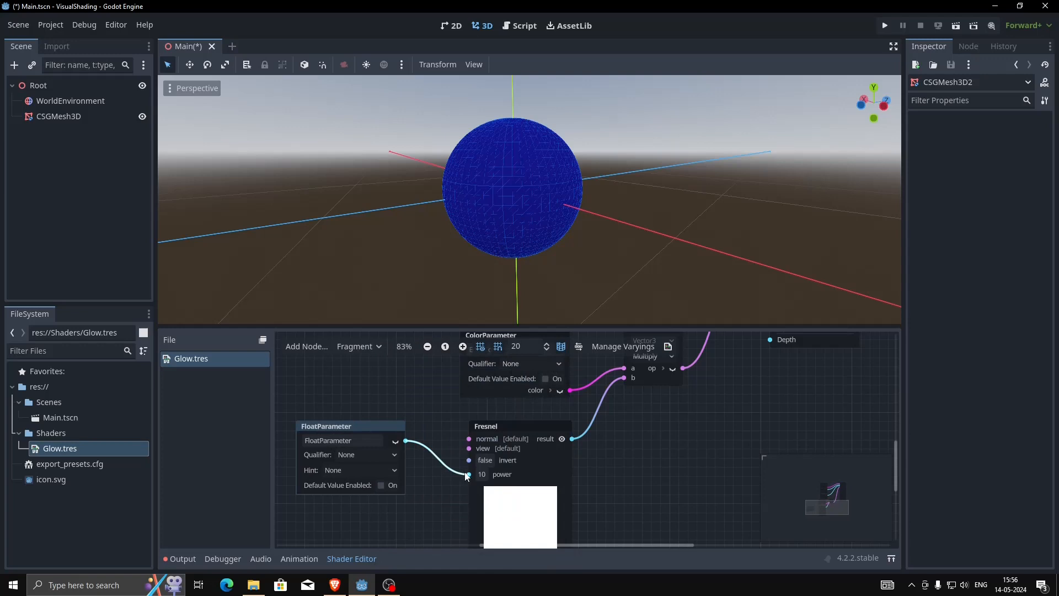
- Rename the new FloatParameter as GlowPower and save the scene
left_click_drag(368, 440, 271, 447)
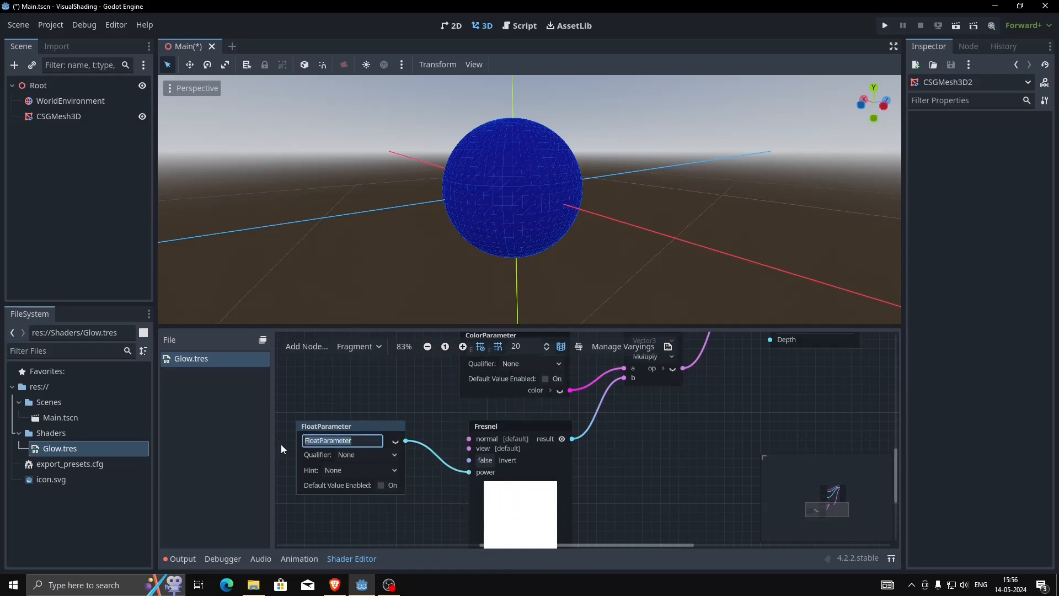
type("GlowPower")
key("Return")
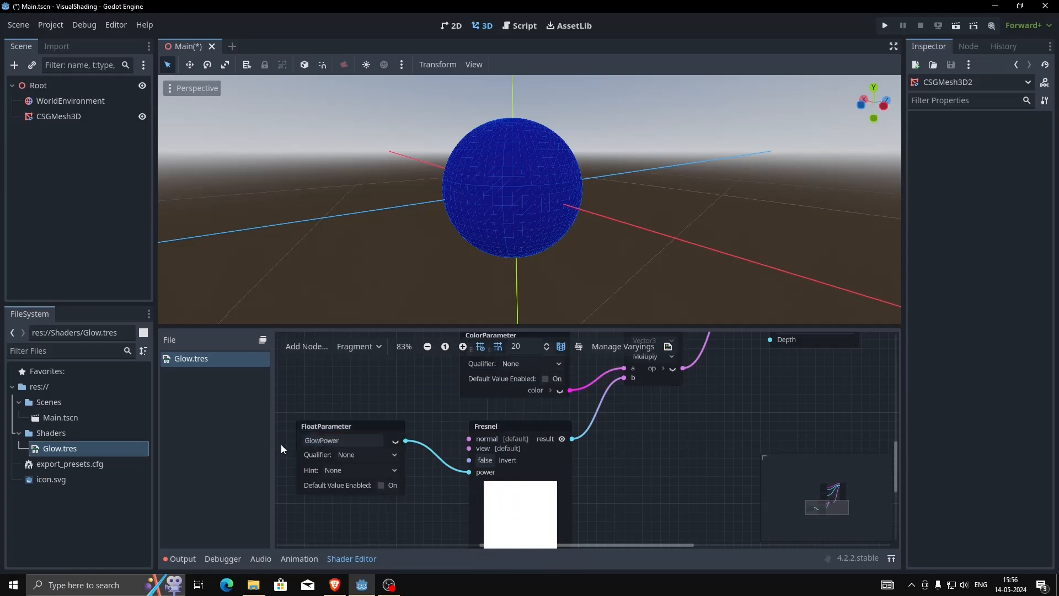
scroll(604, 433, "down", 1)
middle_click_drag(603, 476, 543, 569)
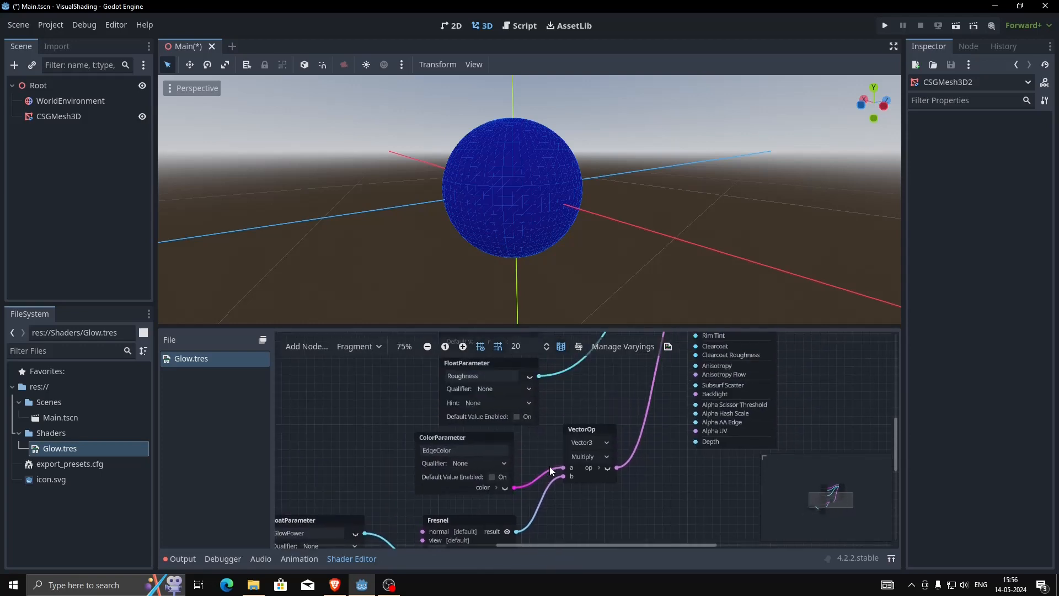
key("ctrl+s")
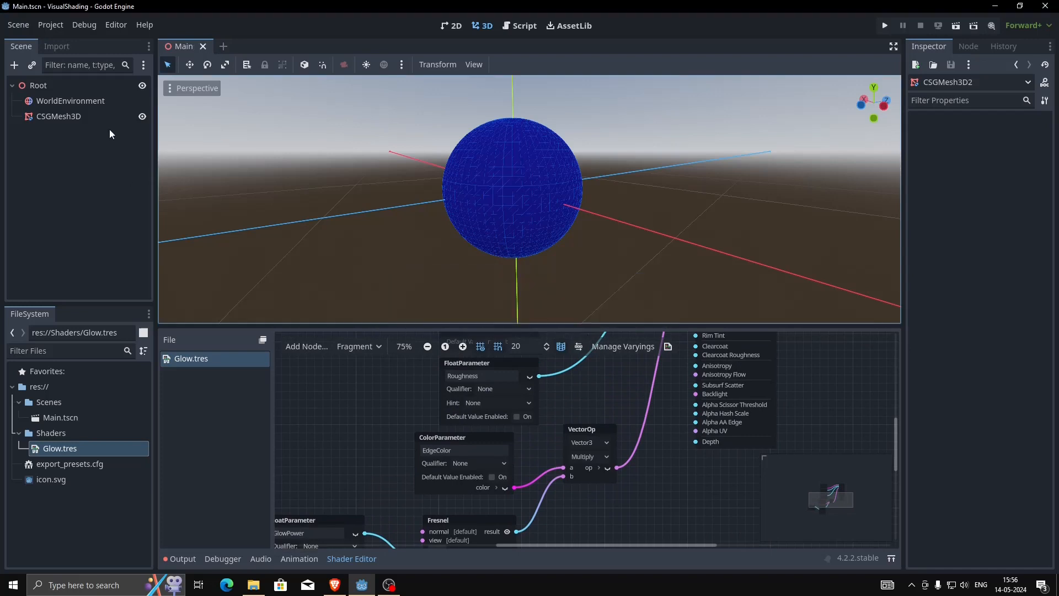
- Set the Edge Color shader parameter of CSGMesh3D to the pink df46c6
left_click(94, 117)
scroll(1007, 272, "down", 3)
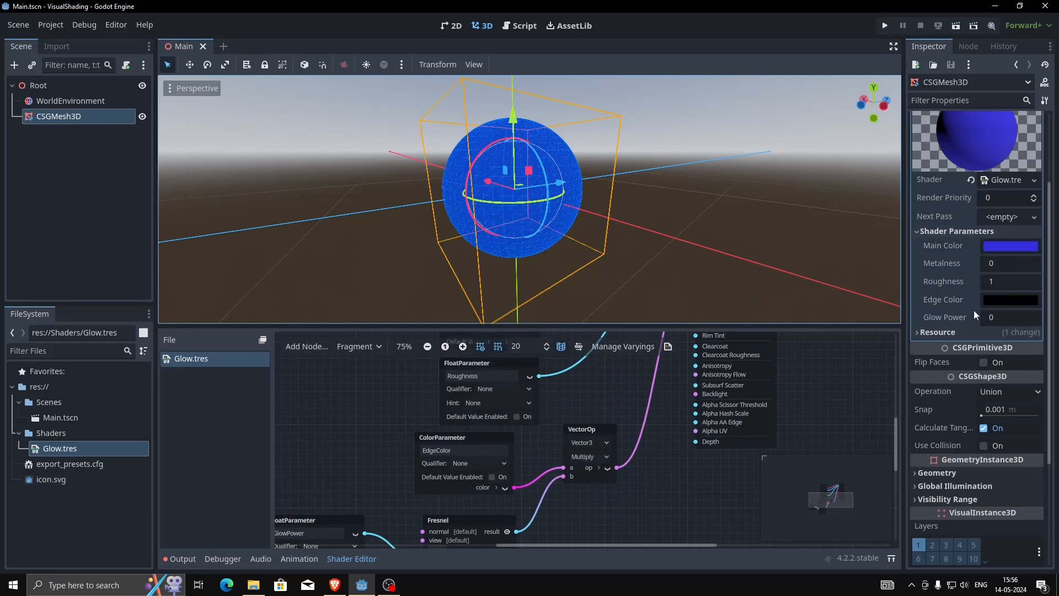
left_click(989, 300)
mouse_move(1040, 99)
left_mouse_down()
mouse_move(1042, 68)
mouse_move(978, 58)
mouse_move(994, 37)
mouse_move(1016, 52)
left_mouse_up()
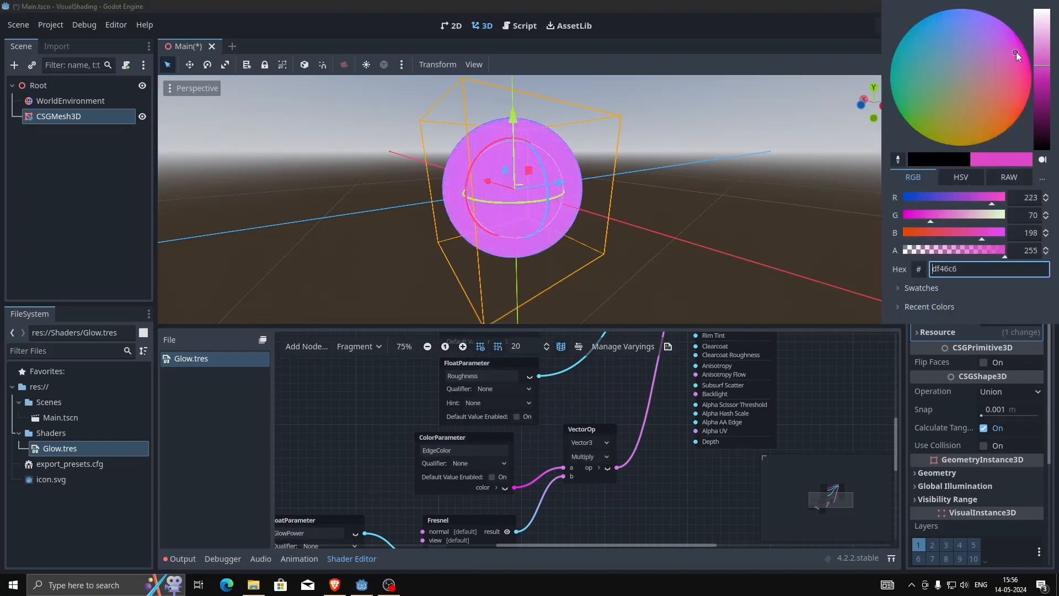
left_click(962, 360)
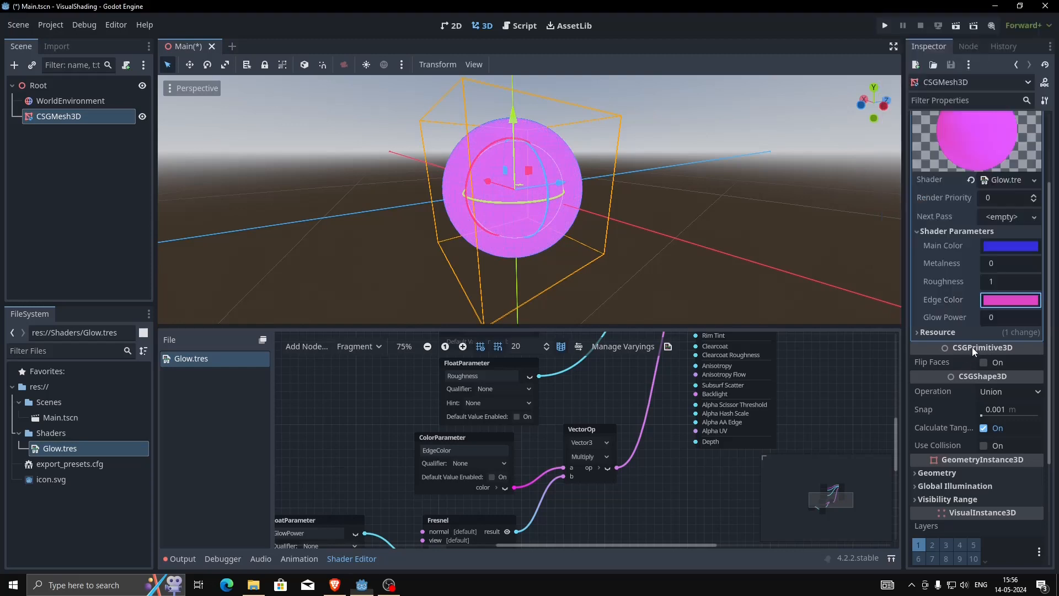
- Set the Glow Power shader parameter to 10 and reduce it to 3.495 for a wider edge glow
left_click(997, 319)
type("10")
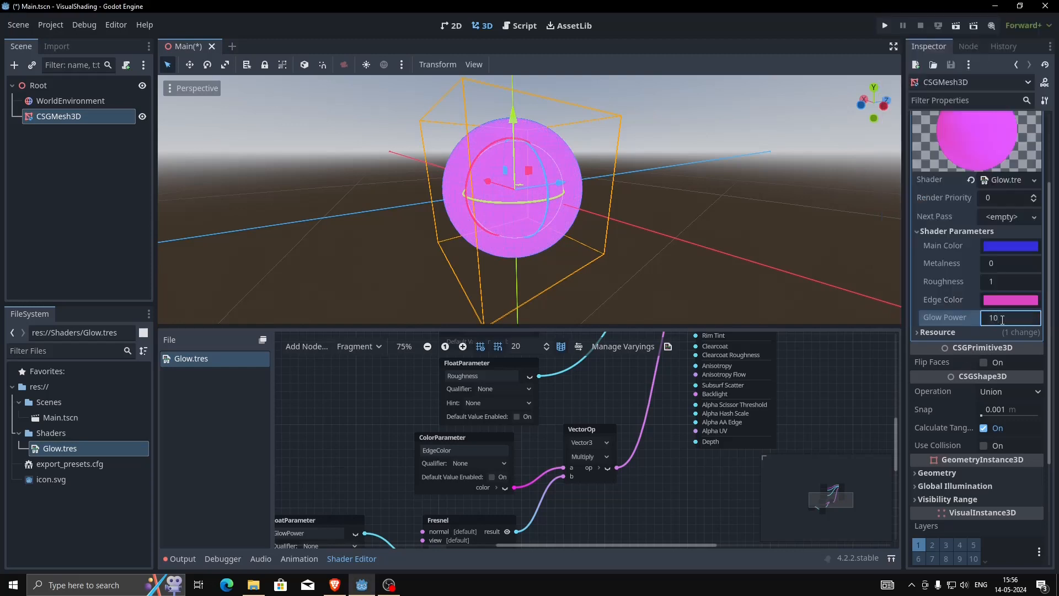
key("Return")
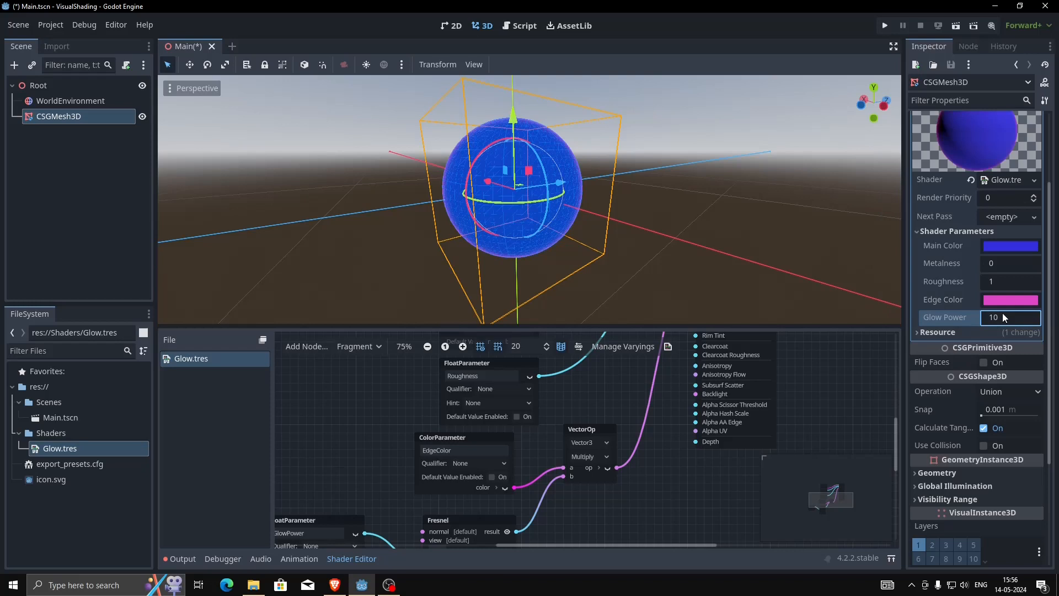
left_click_drag(985, 318, 939, 319)
- Set the Roughness shader parameter of CSGMesh3D to 0.24 and deselect the mesh
left_click(1008, 280)
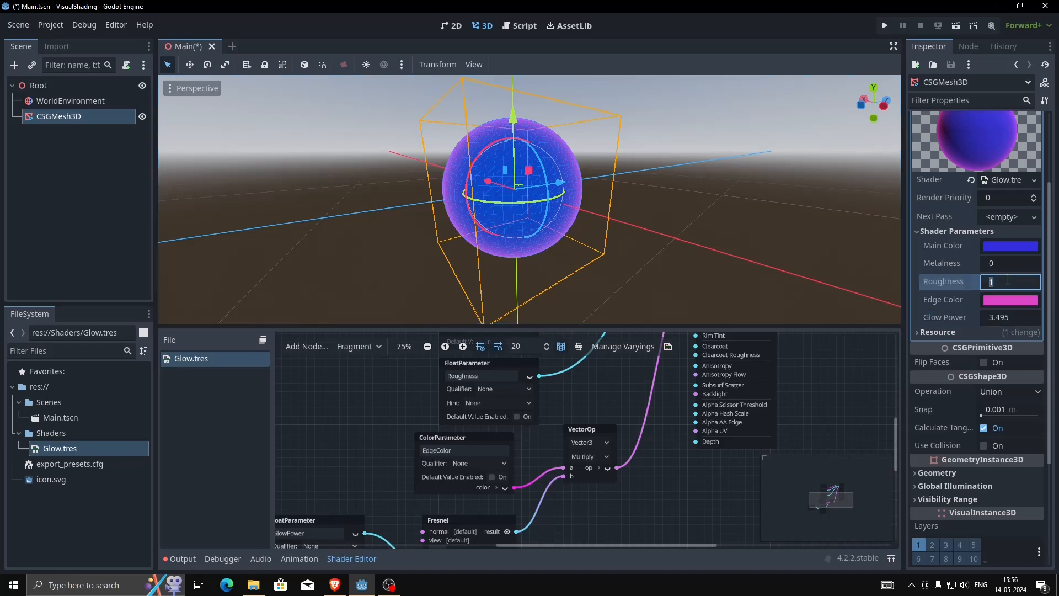
type("0.24")
middle_click_drag(606, 165, 447, 176)
left_click(891, 186)
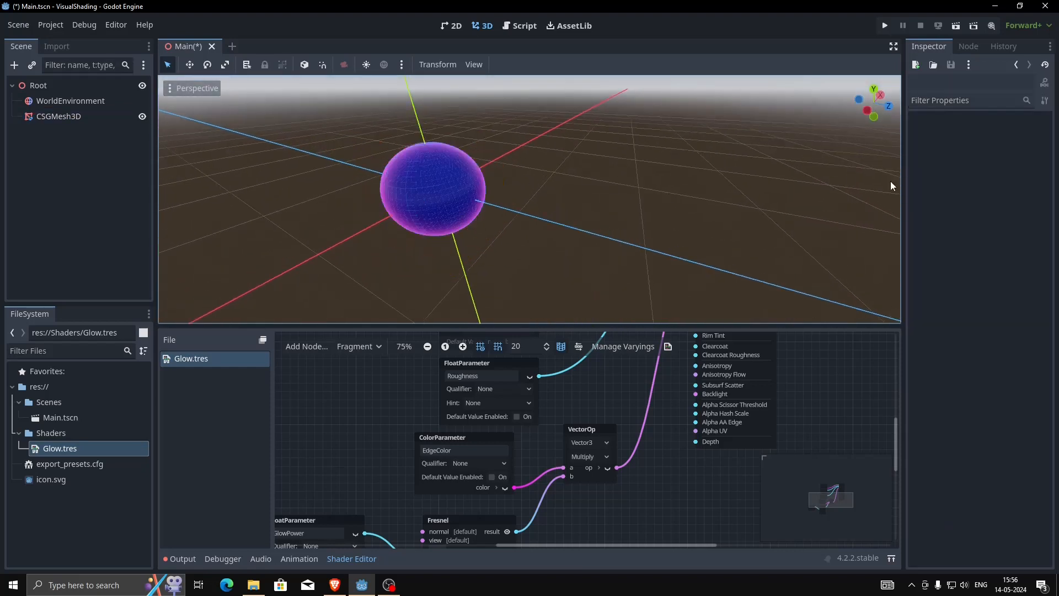
- Reselect the sphere mesh and preview its glow material on a rotated cube, returning the material preview to the sphere
left_click(453, 186)
left_click(1005, 179)
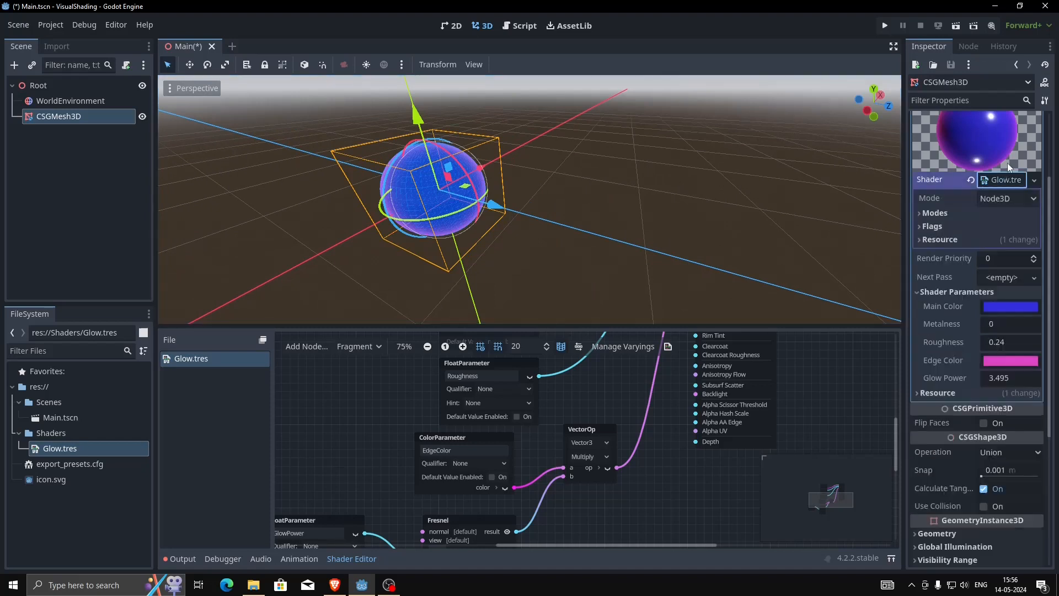
scroll(972, 234, "up", 3)
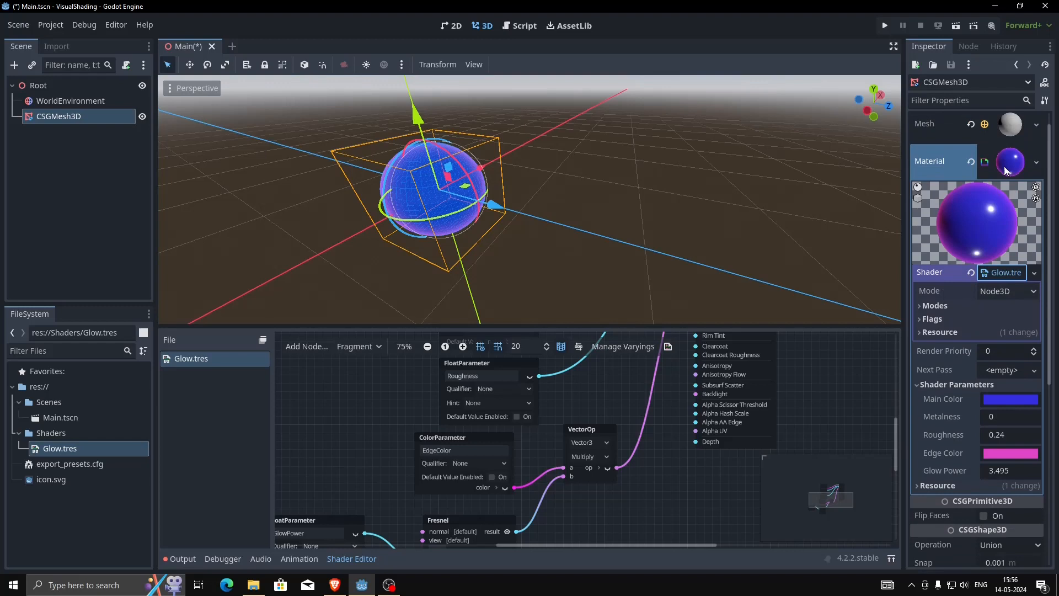
left_click(918, 197)
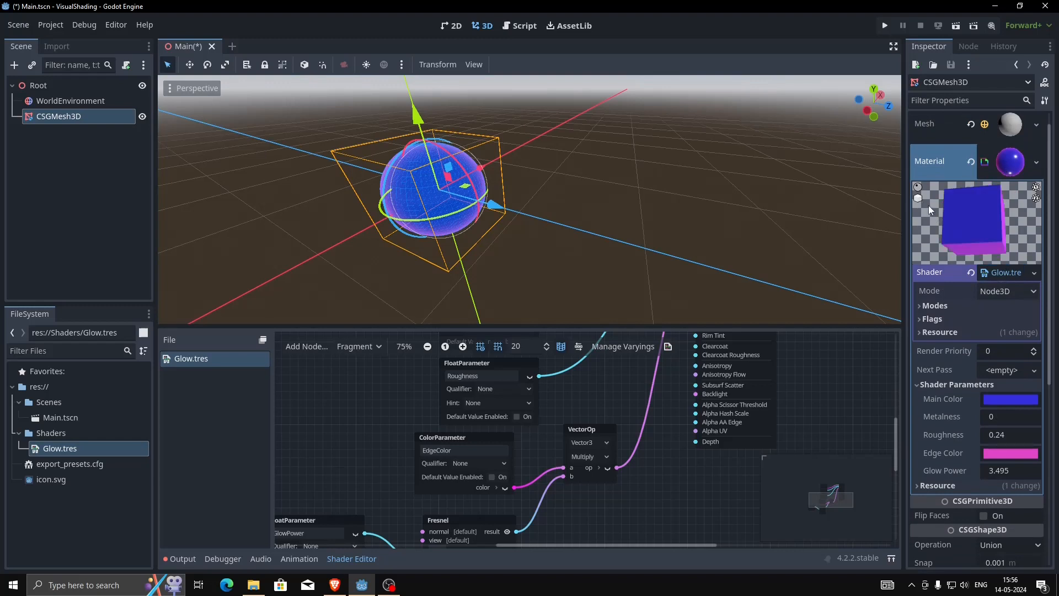
left_click_drag(1016, 266, 941, 221)
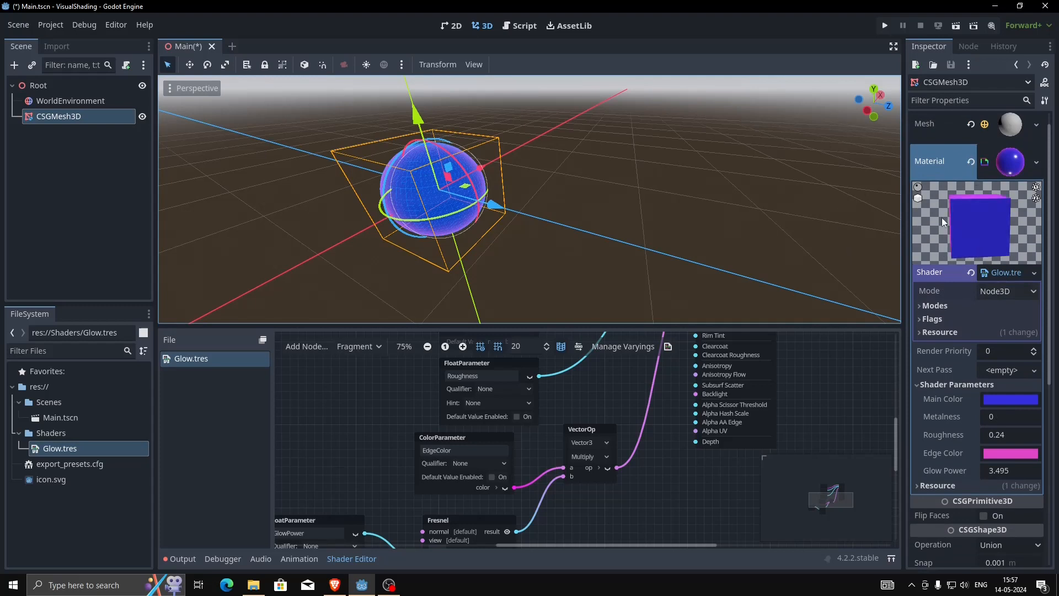
left_click(919, 187)
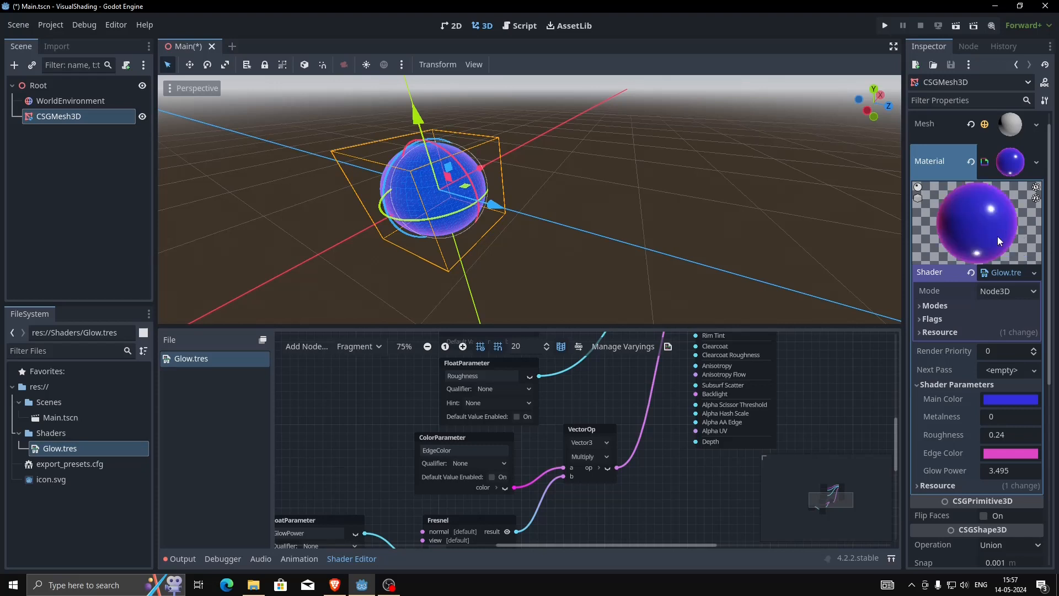
- Examine the deselected glowing sphere in the 3D viewport and the parameter connections in the Glow shader graph
scroll(529, 178, "down", 4)
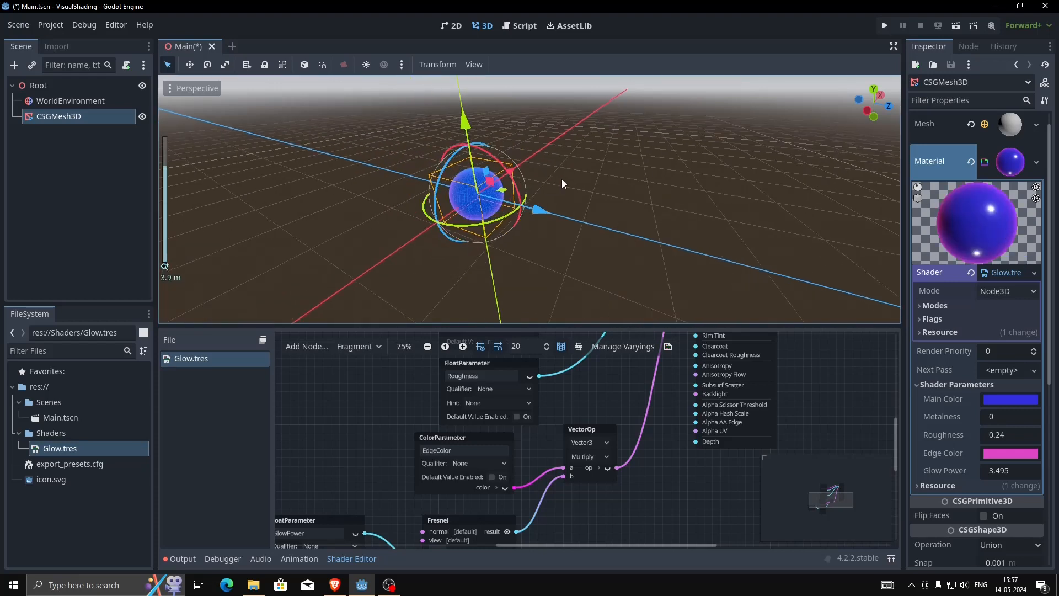
left_click(580, 193)
scroll(580, 193, "down", 2)
middle_click_drag(580, 193, 587, 193)
scroll(611, 430, "down", 7)
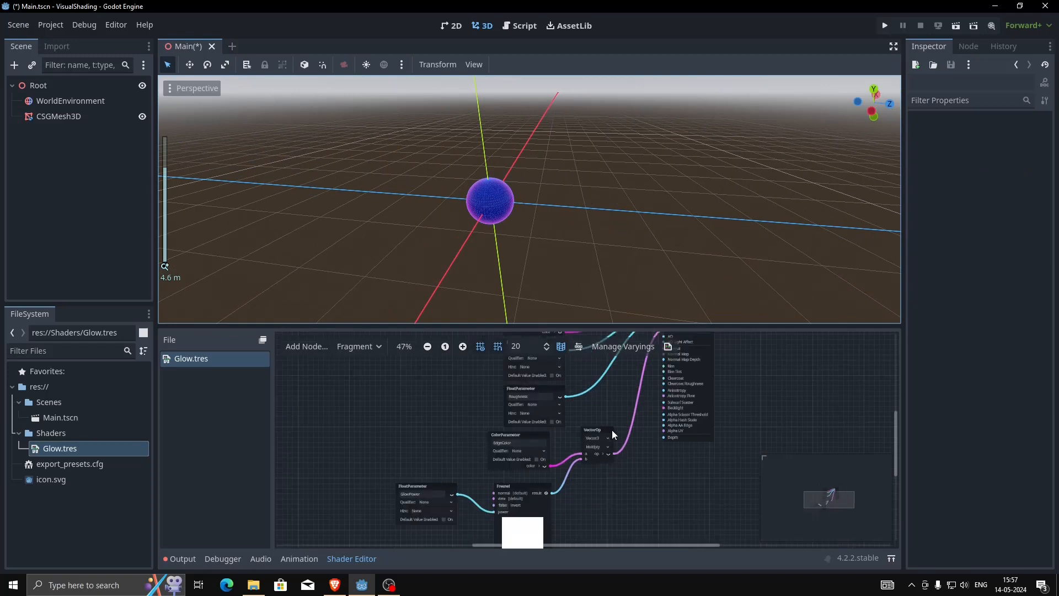
middle_click_drag(613, 428, 604, 488)
scroll(603, 467, "up", 6)
scroll(603, 467, "up", 2)
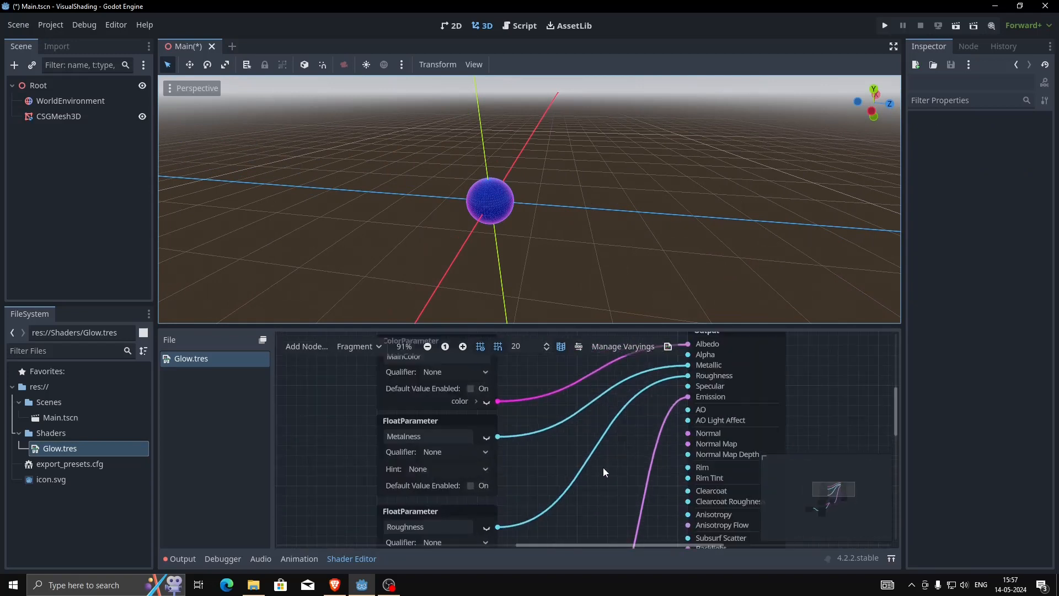
scroll(529, 236, "up", 5)
middle_click_drag(437, 209, 613, 197, "shift")
scroll(606, 197, "down", 7)
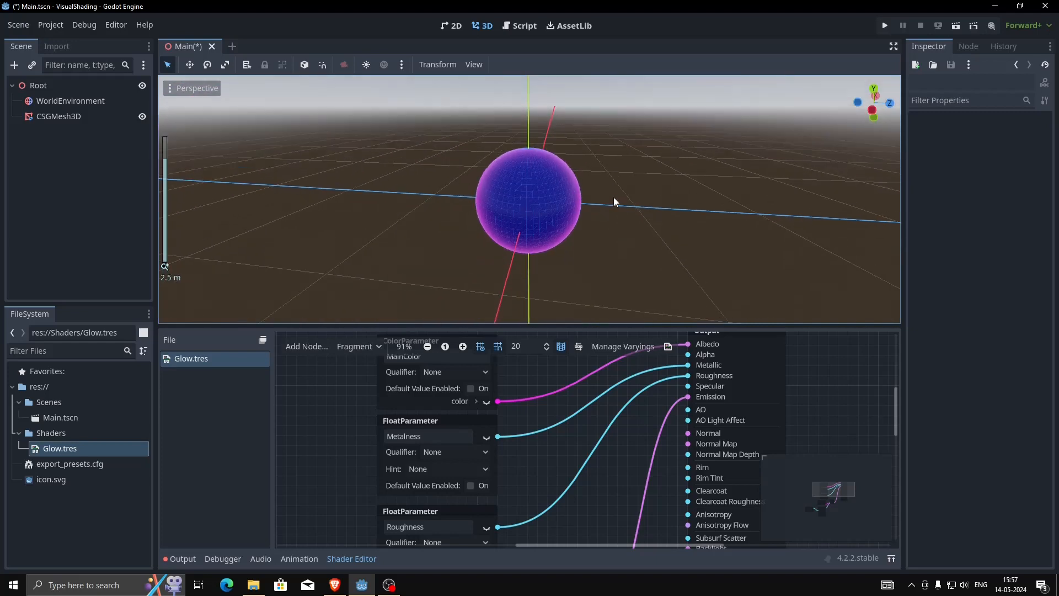